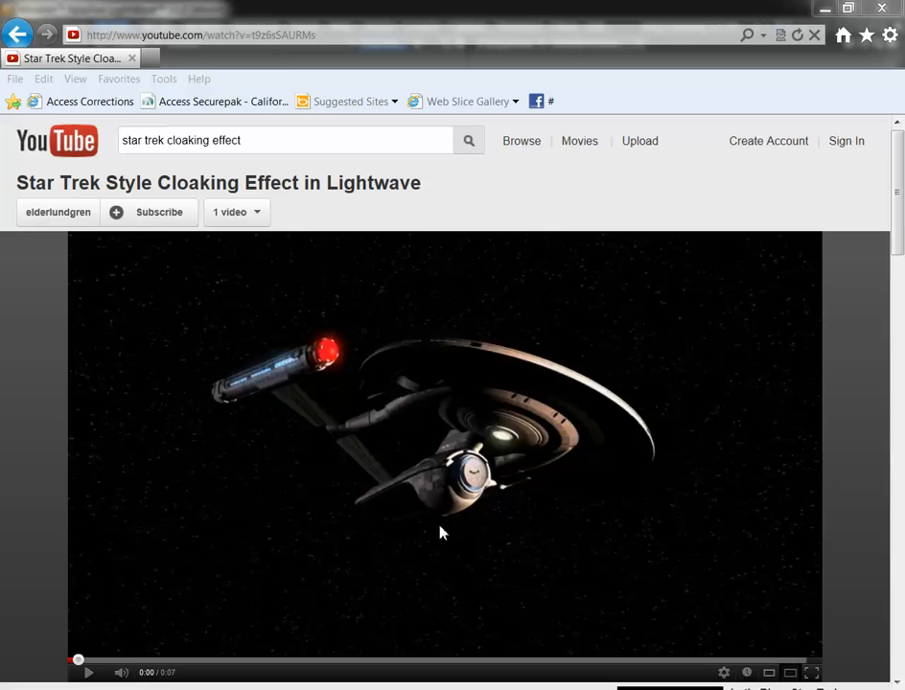
Step: Play the Star Trek cloaking effect reference clip and replay its start to examine how the ship fades out
{"action": "left_click", "coordinate": [89, 676]}
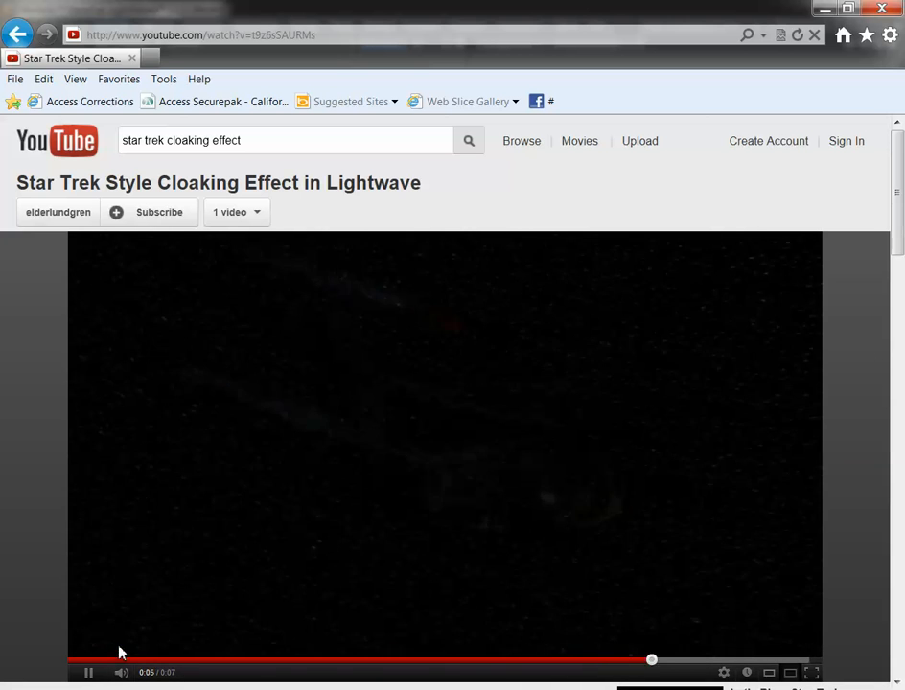
{"action": "left_click", "coordinate": [119, 661]}
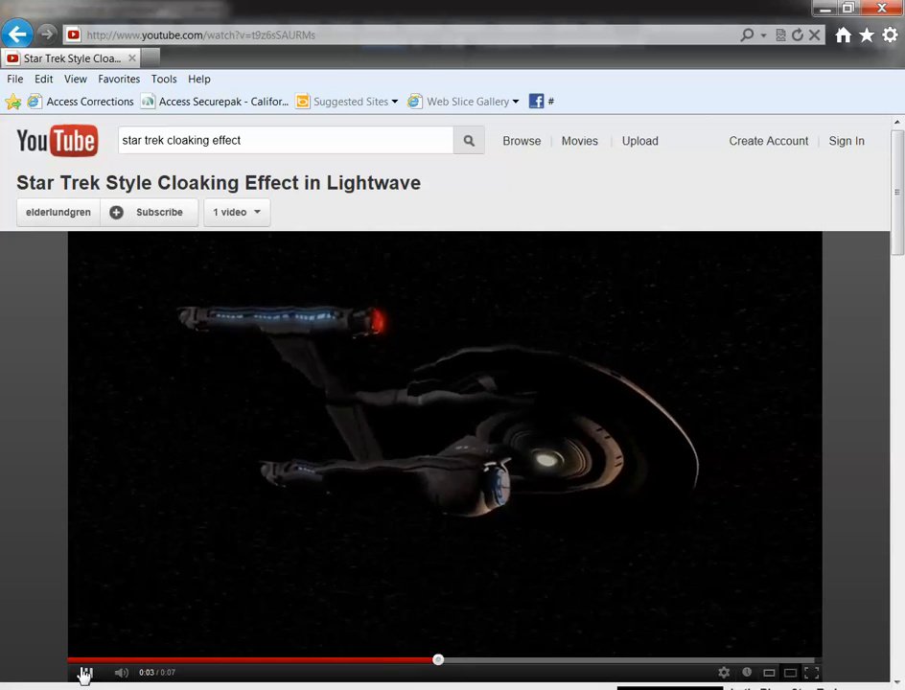
{"action": "left_click", "coordinate": [84, 674]}
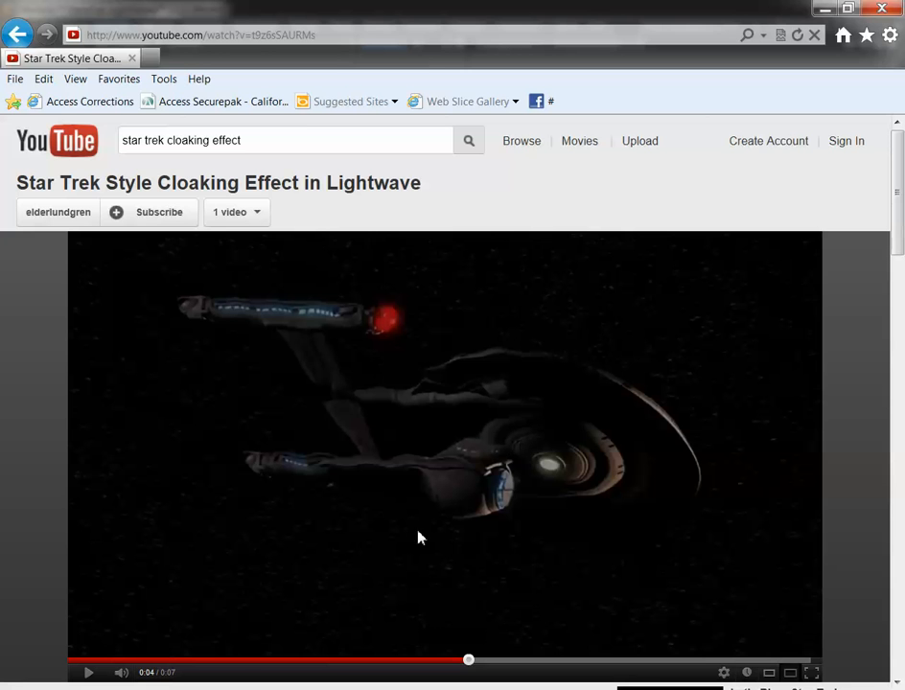
{"action": "left_click", "coordinate": [223, 661]}
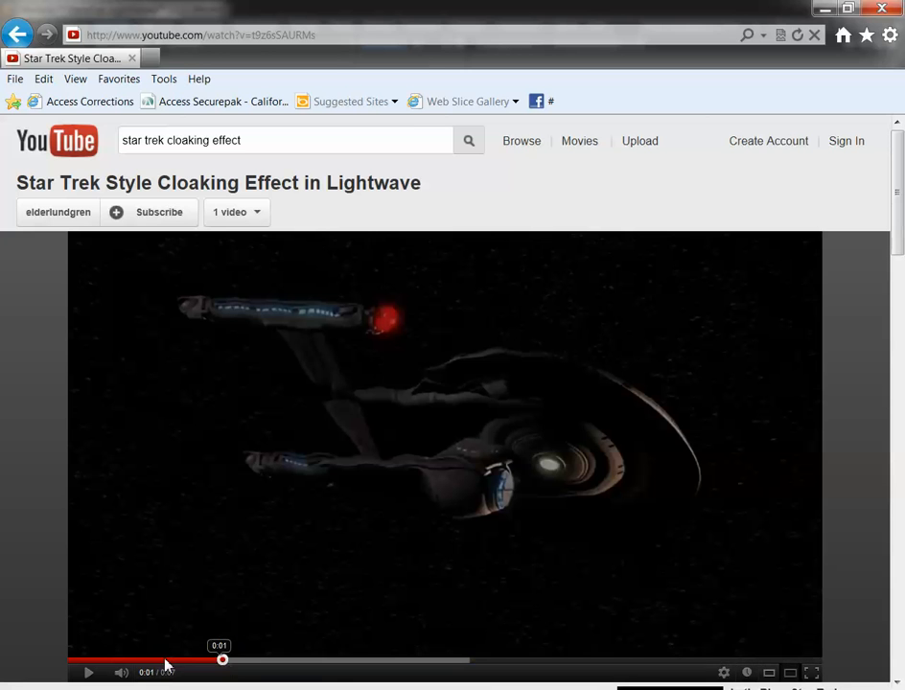
{"action": "left_click", "coordinate": [90, 673]}
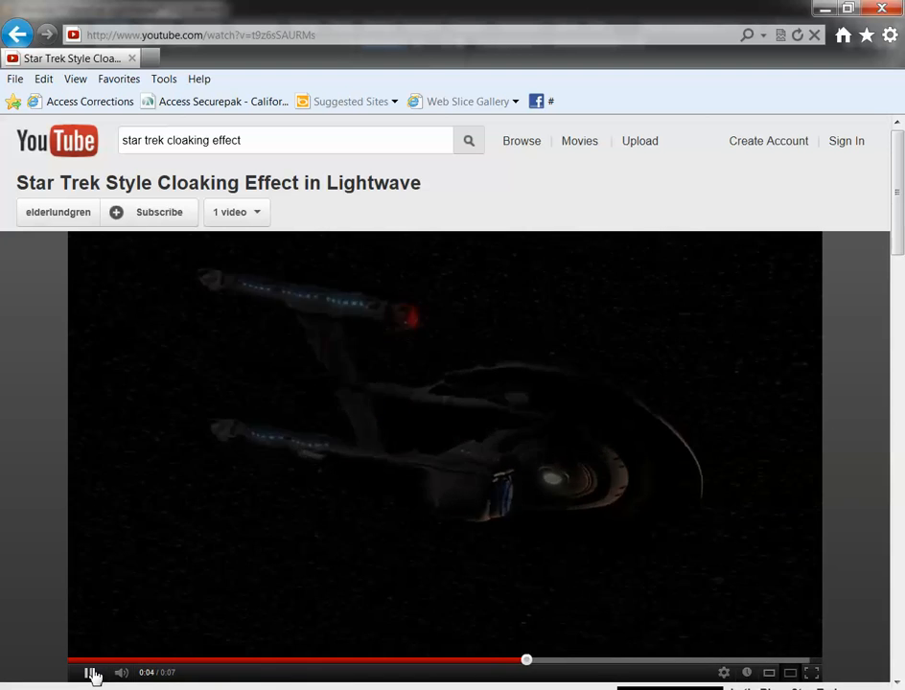
{"action": "left_click", "coordinate": [91, 673]}
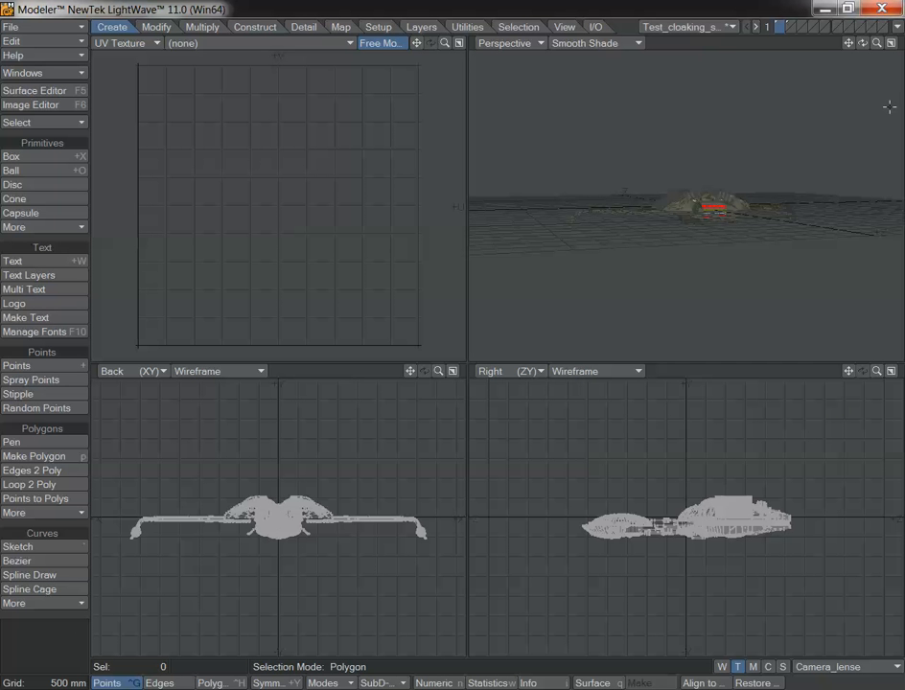
Step: Examine the ship model on the first layer and the flat rounded panel on the second layer in the Perspective view
{"action": "mouse_move", "coordinate": [864, 45]}
{"action": "left_mouse_down"}
{"action": "mouse_move", "coordinate": [900, 91]}
{"action": "mouse_move", "coordinate": [862, 45]}
{"action": "left_mouse_up"}
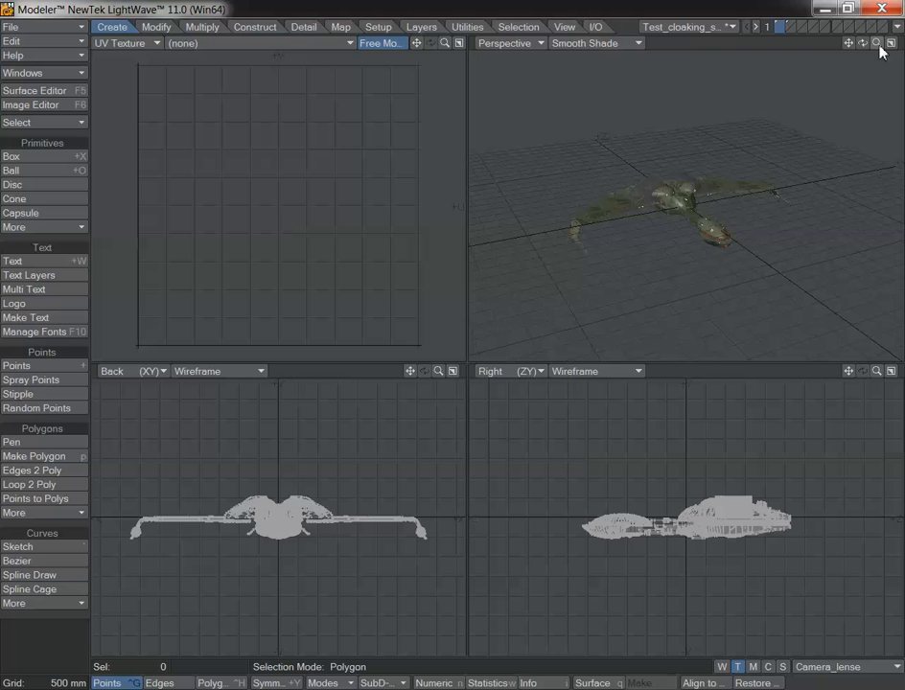
{"action": "mouse_move", "coordinate": [878, 44]}
{"action": "left_mouse_down"}
{"action": "mouse_move", "coordinate": [904, 46]}
{"action": "mouse_move", "coordinate": [801, 46]}
{"action": "mouse_move", "coordinate": [848, 48]}
{"action": "mouse_move", "coordinate": [832, 54]}
{"action": "mouse_move", "coordinate": [781, 46]}
{"action": "mouse_move", "coordinate": [866, 52]}
{"action": "left_mouse_up"}
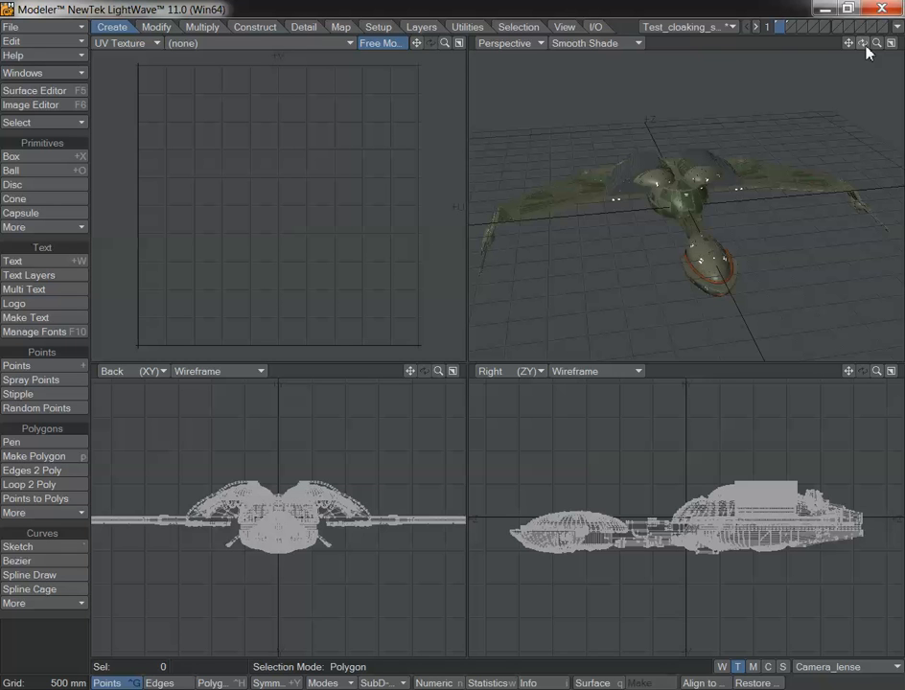
{"action": "mouse_move", "coordinate": [862, 43]}
{"action": "left_mouse_down"}
{"action": "mouse_move", "coordinate": [826, 30]}
{"action": "mouse_move", "coordinate": [800, 38]}
{"action": "mouse_move", "coordinate": [887, 42]}
{"action": "mouse_move", "coordinate": [868, 51]}
{"action": "left_mouse_up"}
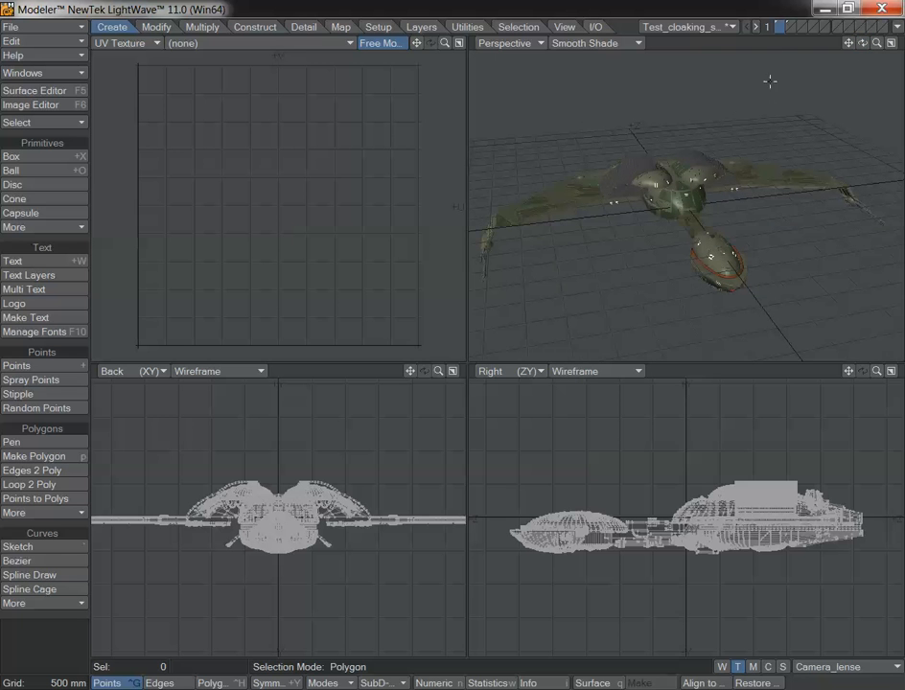
{"action": "left_click", "coordinate": [791, 29]}
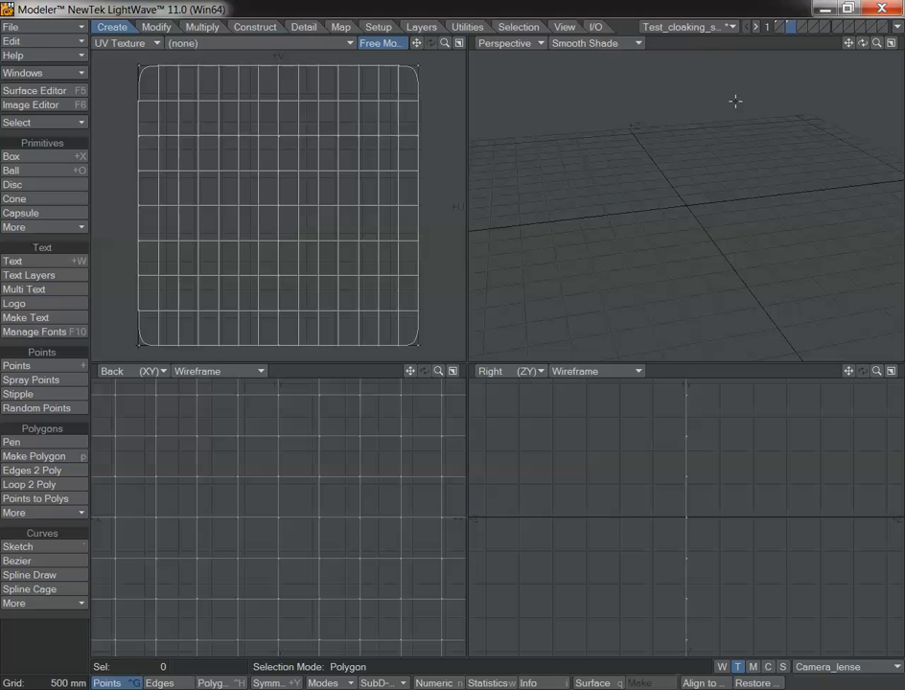
{"action": "key", "text": "a"}
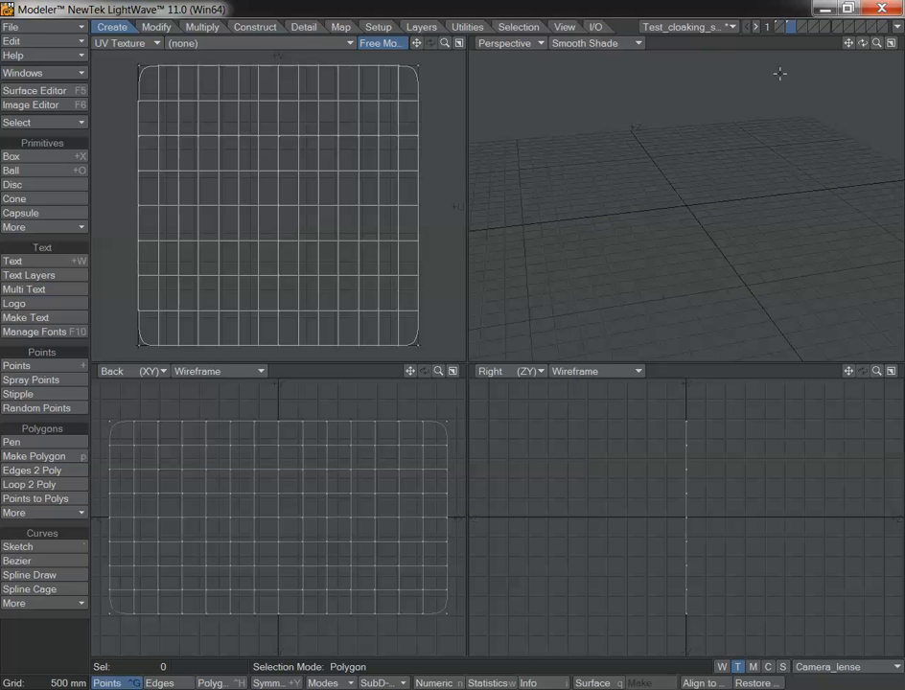
{"action": "left_click_drag", "start_coordinate": [864, 43], "coordinate": [811, 73]}
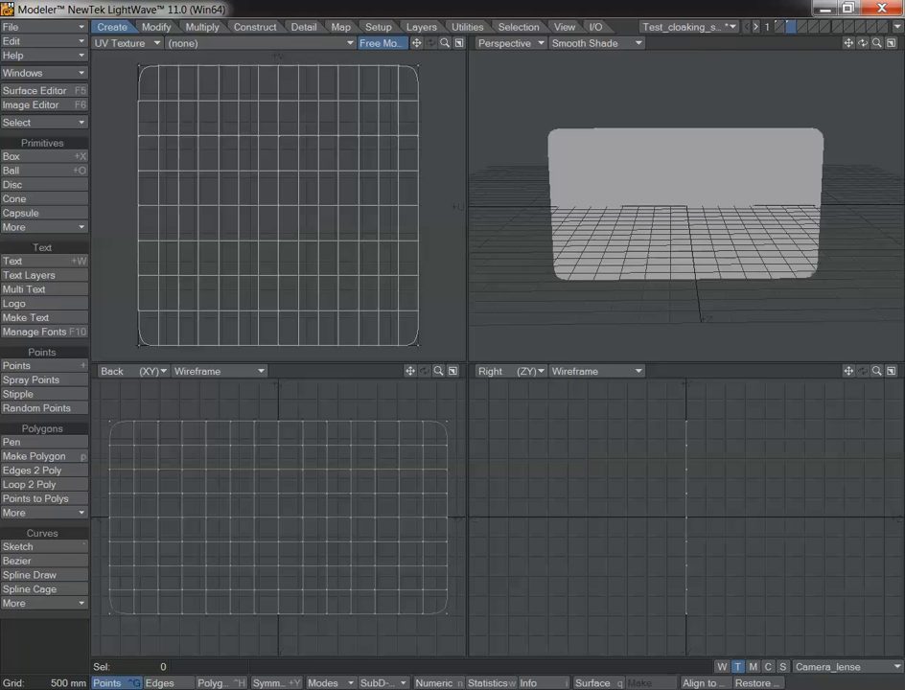
Step: Send the cloaking ship object to Layout and add a null object named Camera_control there
{"action": "left_click", "coordinate": [899, 31]}
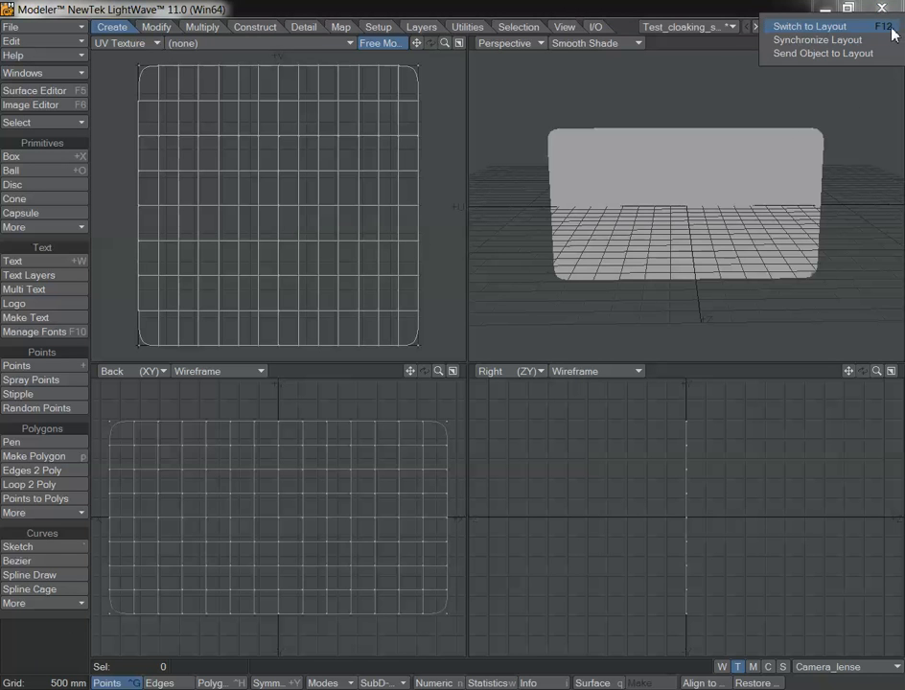
{"action": "left_click", "coordinate": [878, 54]}
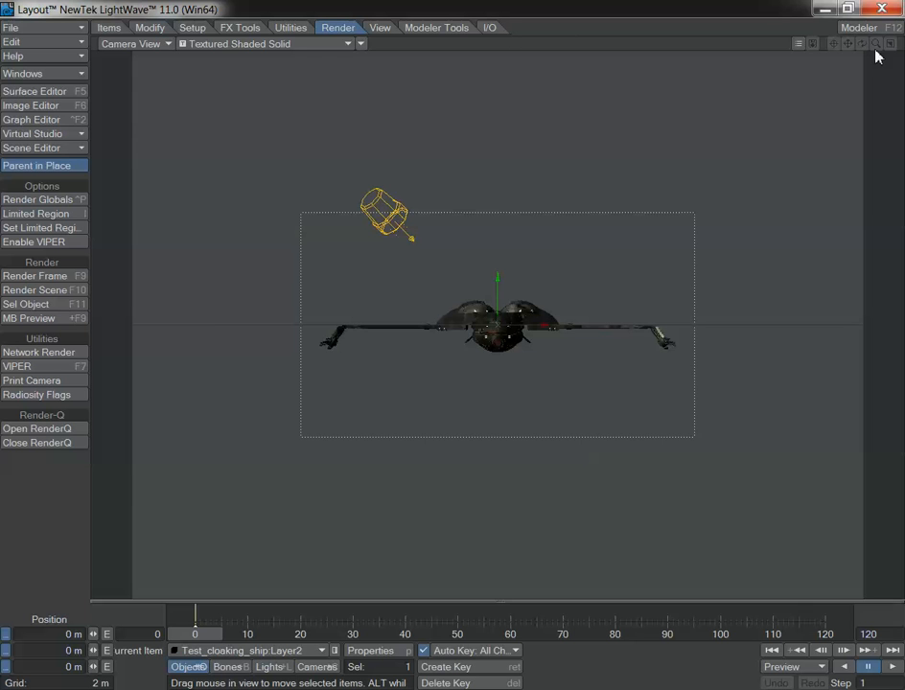
{"action": "key", "text": "ctrl+n"}
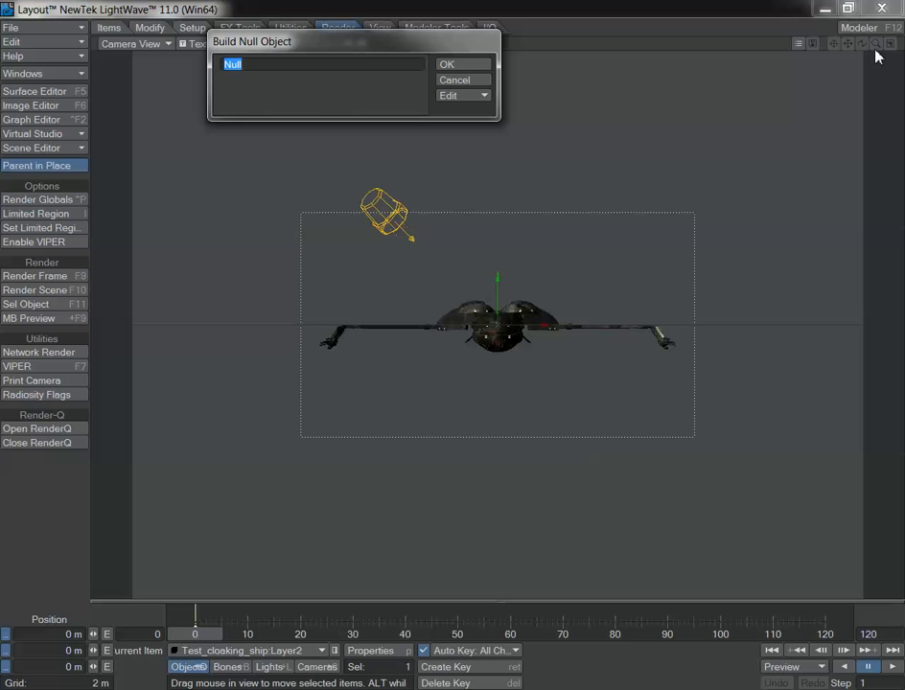
{"action": "type", "text": "Camera_control"}
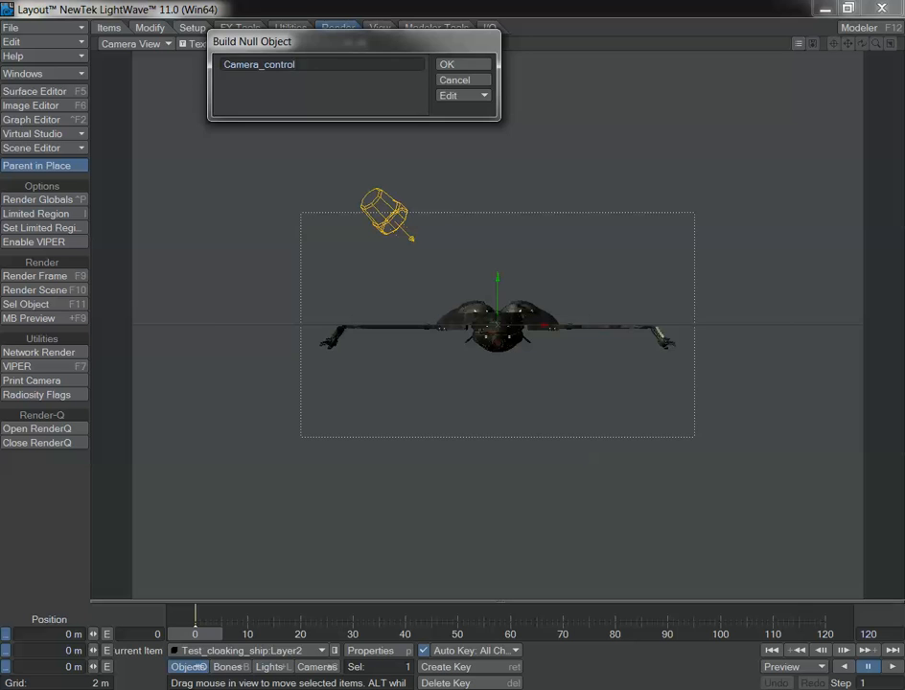
{"action": "key", "text": "Return"}
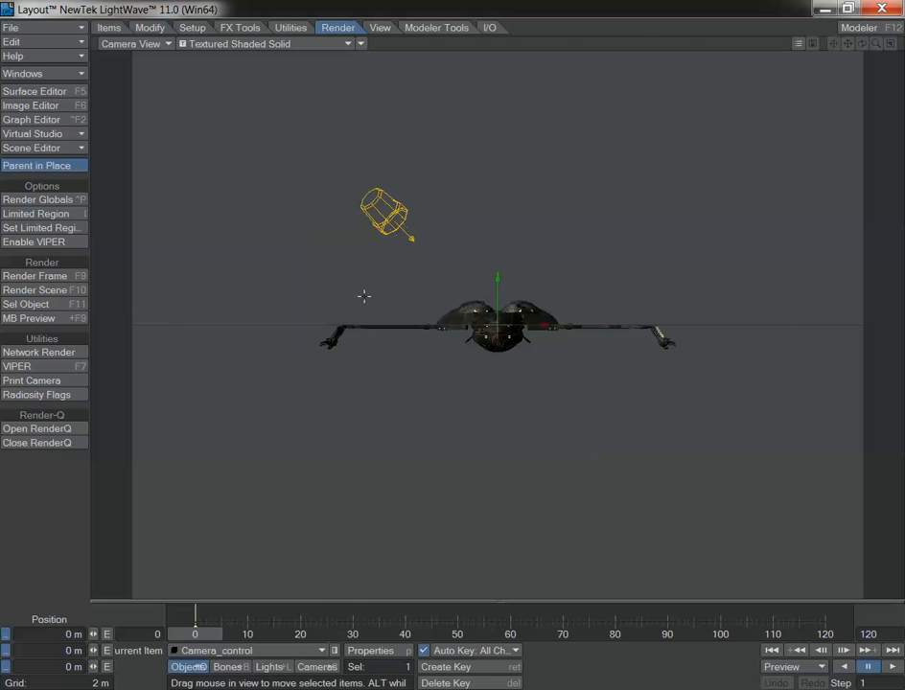
Step: Show the scene in Perspective and parent the panel Test_cloaking_ship:Layer2 to Camera_control
{"action": "left_click", "coordinate": [134, 43]}
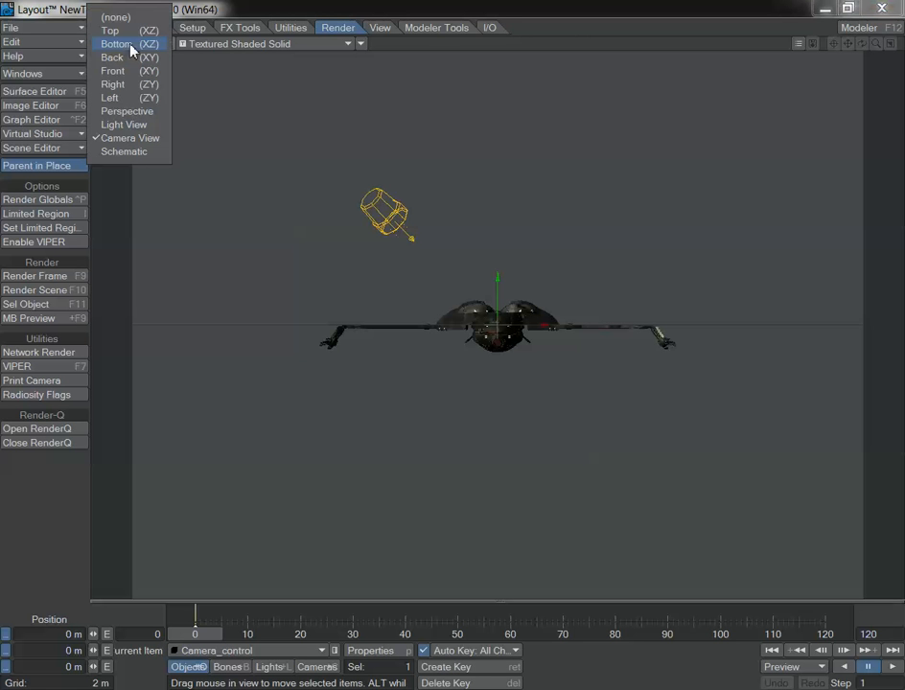
{"action": "left_click", "coordinate": [128, 112]}
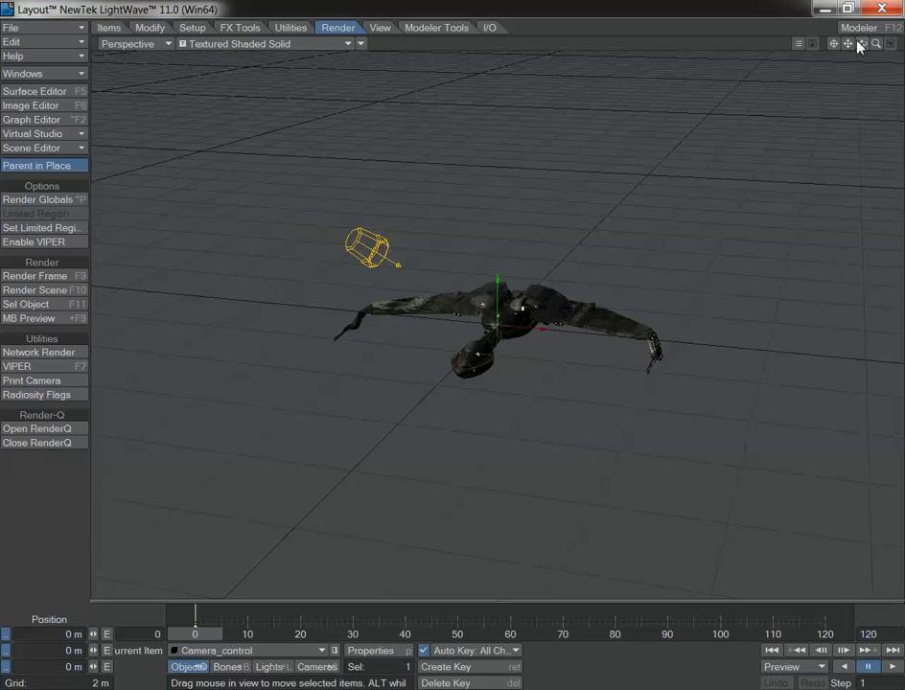
{"action": "left_click_drag", "start_coordinate": [862, 44], "coordinate": [168, 42]}
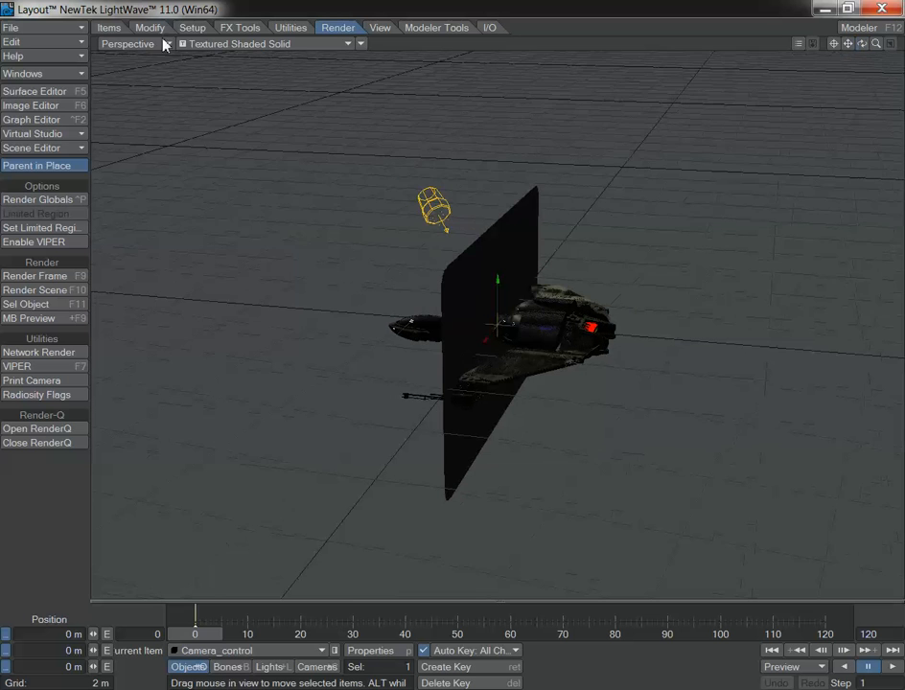
{"action": "left_click", "coordinate": [259, 650]}
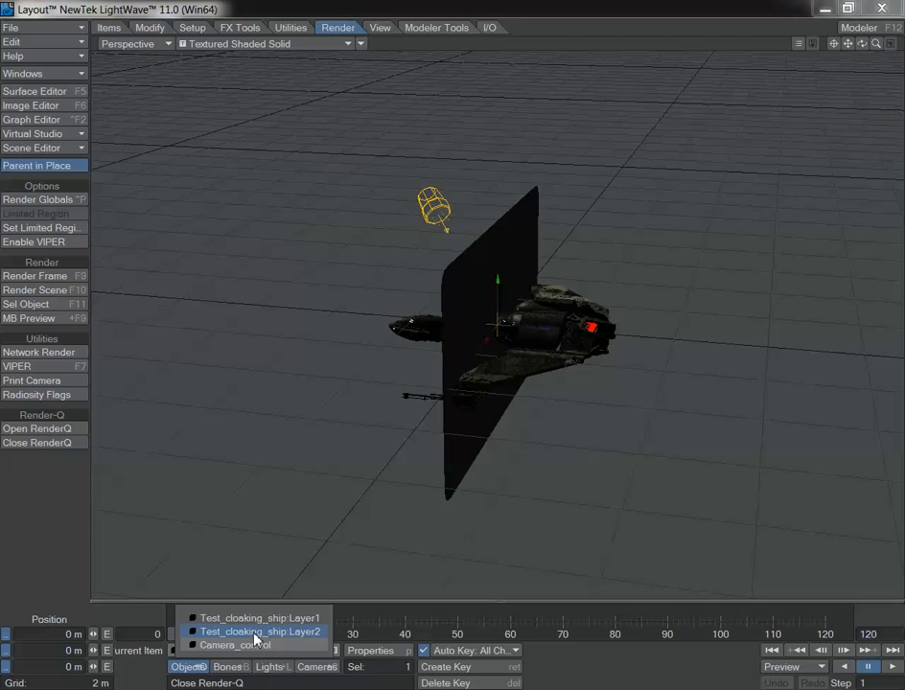
{"action": "left_click", "coordinate": [257, 633]}
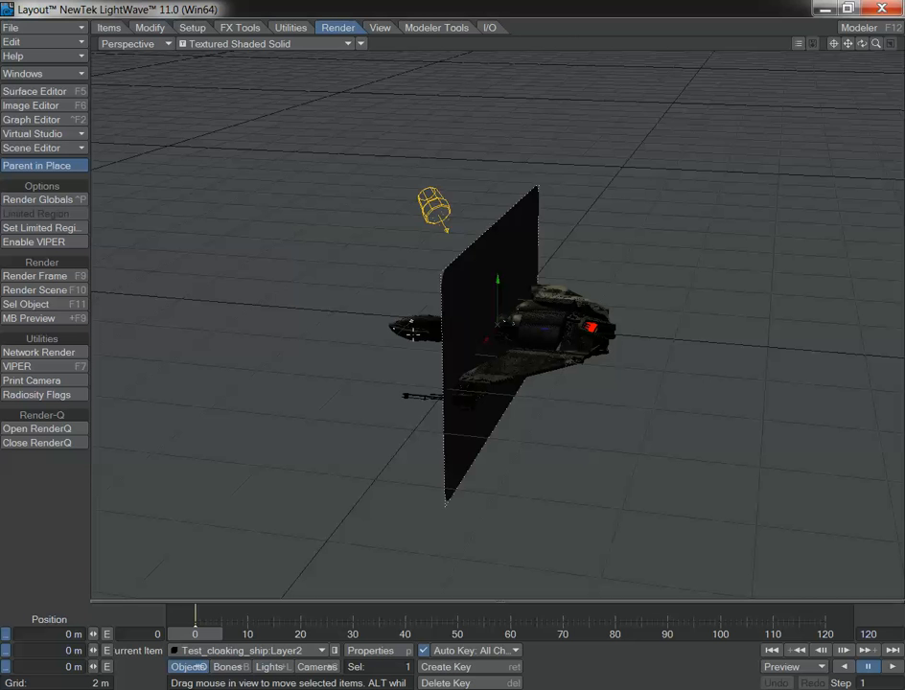
{"action": "key", "text": "m"}
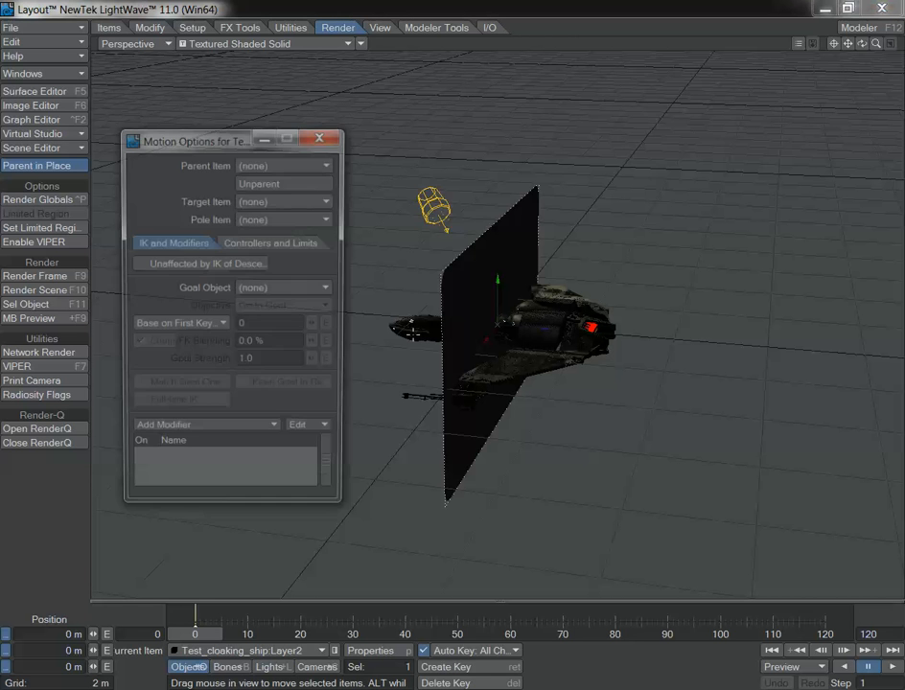
{"action": "left_click", "coordinate": [259, 164]}
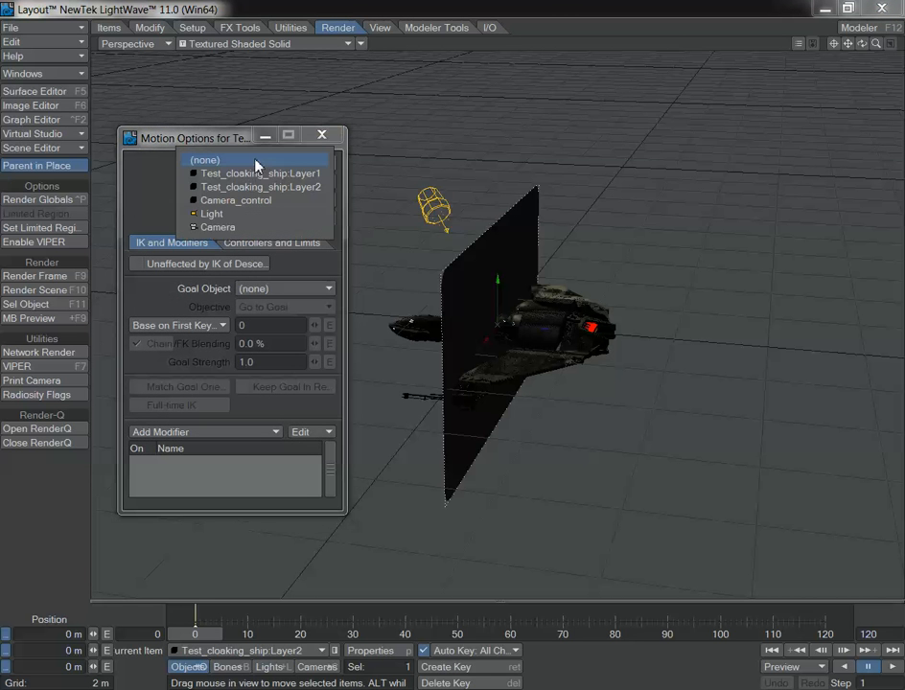
{"action": "left_click", "coordinate": [259, 200]}
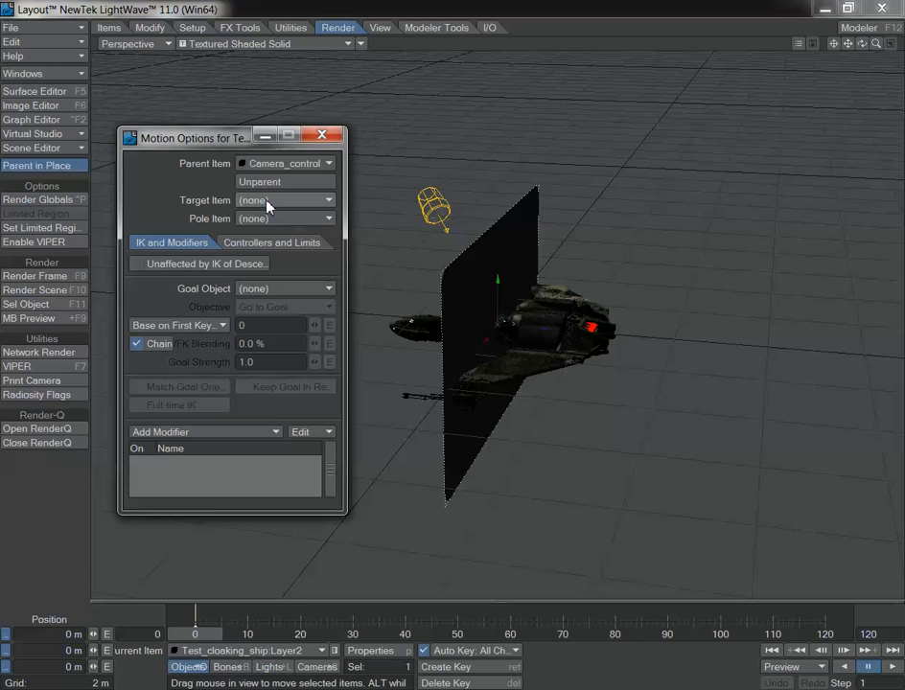
Step: Parent the camera to Camera_control and set the camera's Z position to 0 m
{"action": "left_click", "coordinate": [316, 667]}
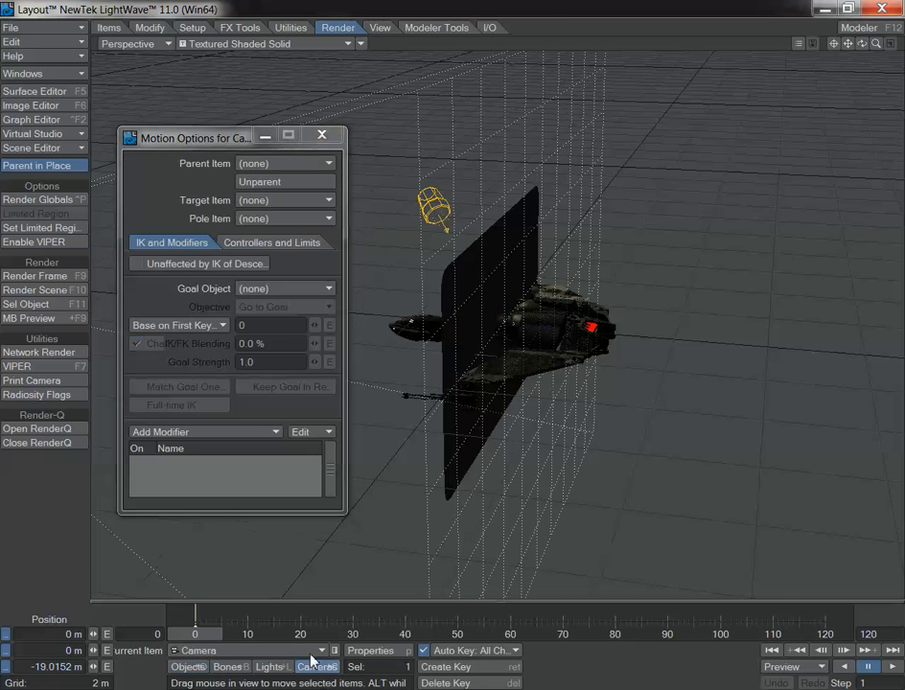
{"action": "left_click", "coordinate": [276, 165]}
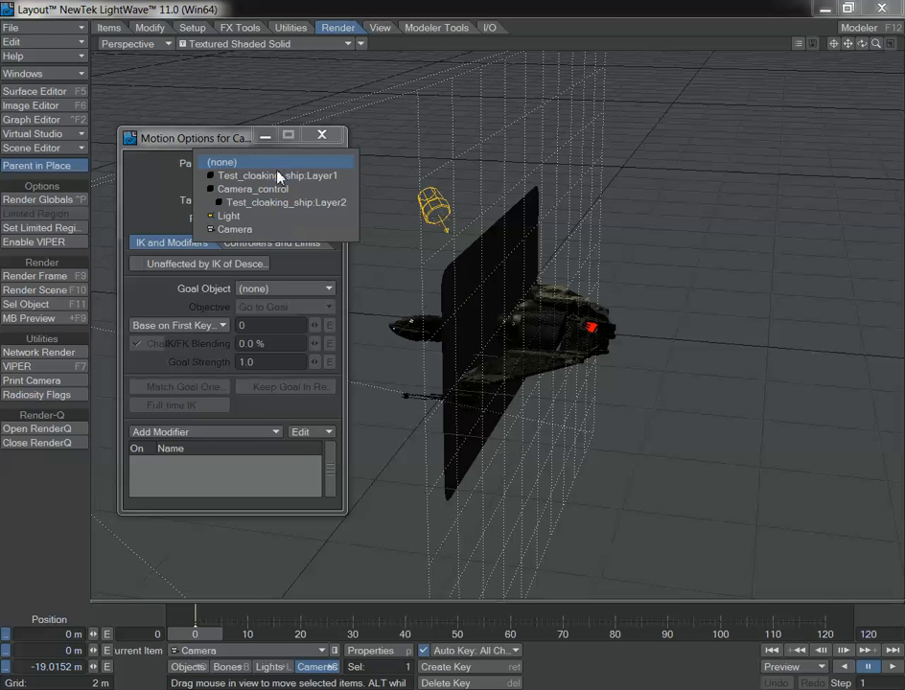
{"action": "left_click", "coordinate": [278, 191]}
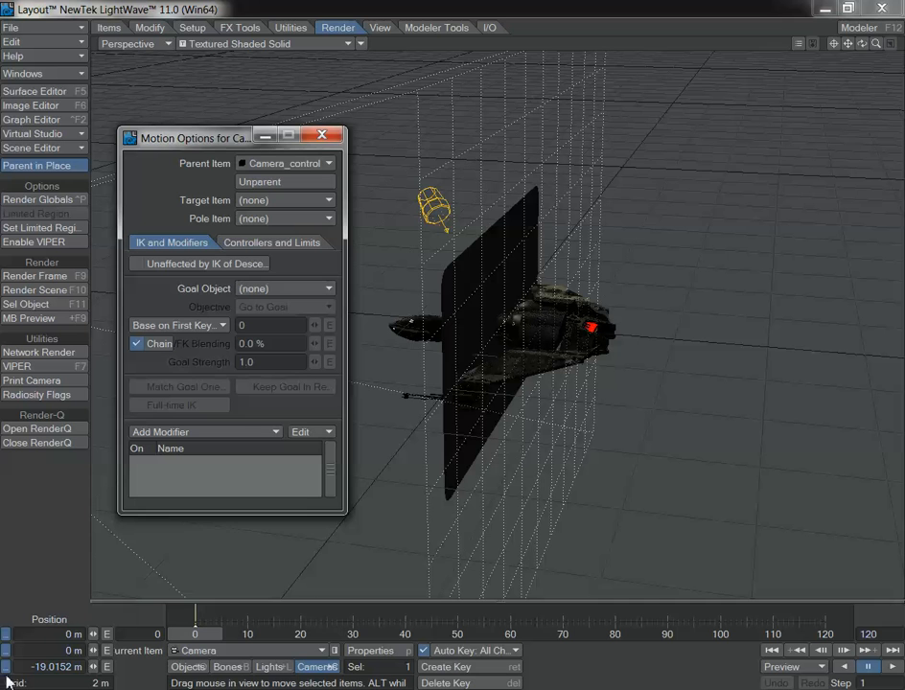
{"action": "left_click", "coordinate": [44, 667]}
{"action": "type", "text": "0"}
{"action": "key", "text": "Return"}
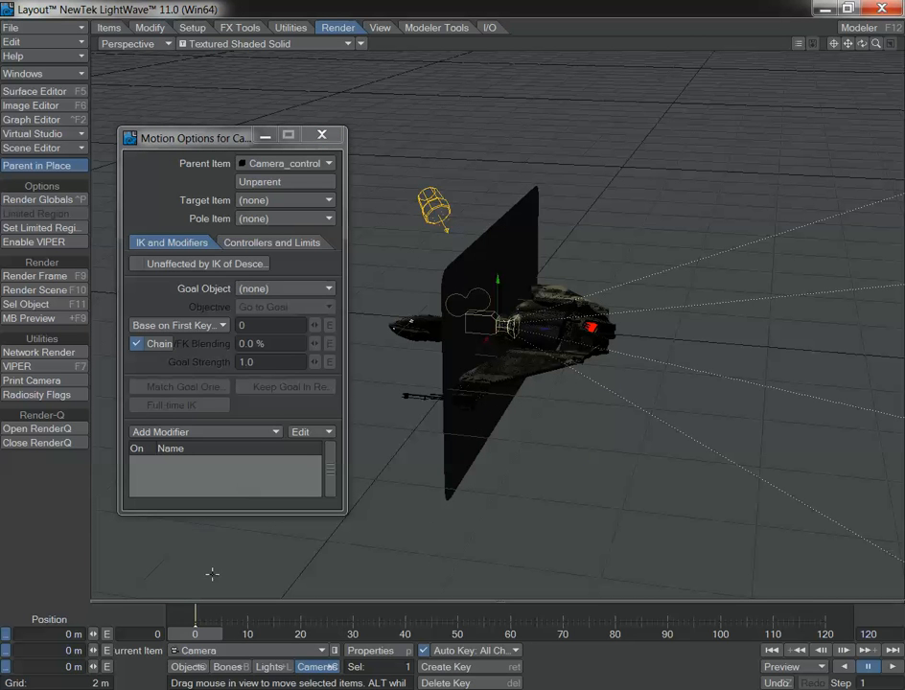
Step: Target Camera_control at Test_cloaking_ship:Layer1 and move the null to about X -9.27 m, Z -3.03 m, then close its motion options
{"action": "left_click", "coordinate": [200, 666]}
{"action": "left_click", "coordinate": [208, 651]}
{"action": "left_click", "coordinate": [212, 671]}
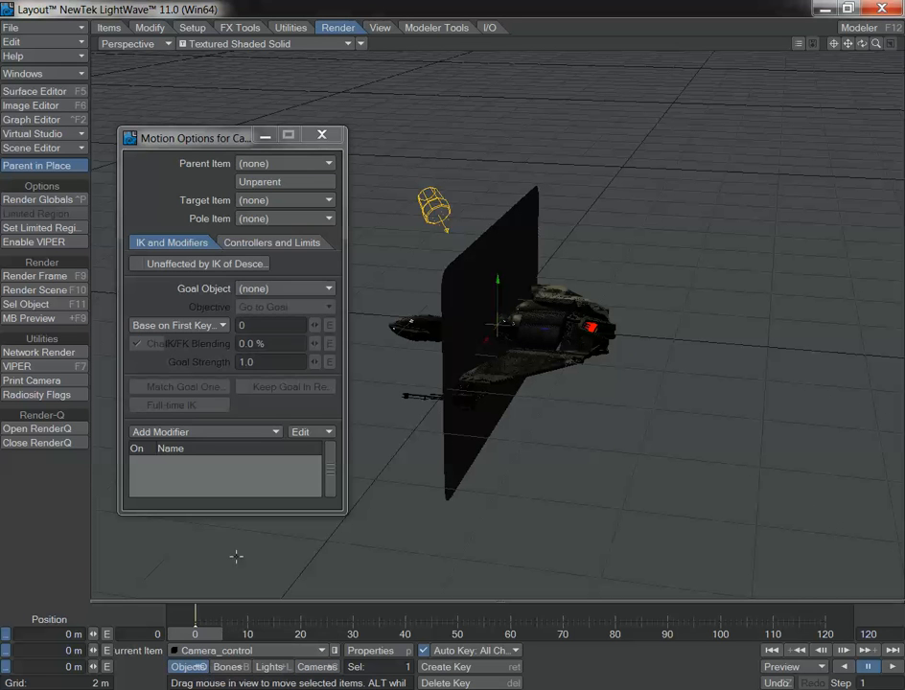
{"action": "left_click", "coordinate": [278, 201]}
{"action": "left_click", "coordinate": [331, 212]}
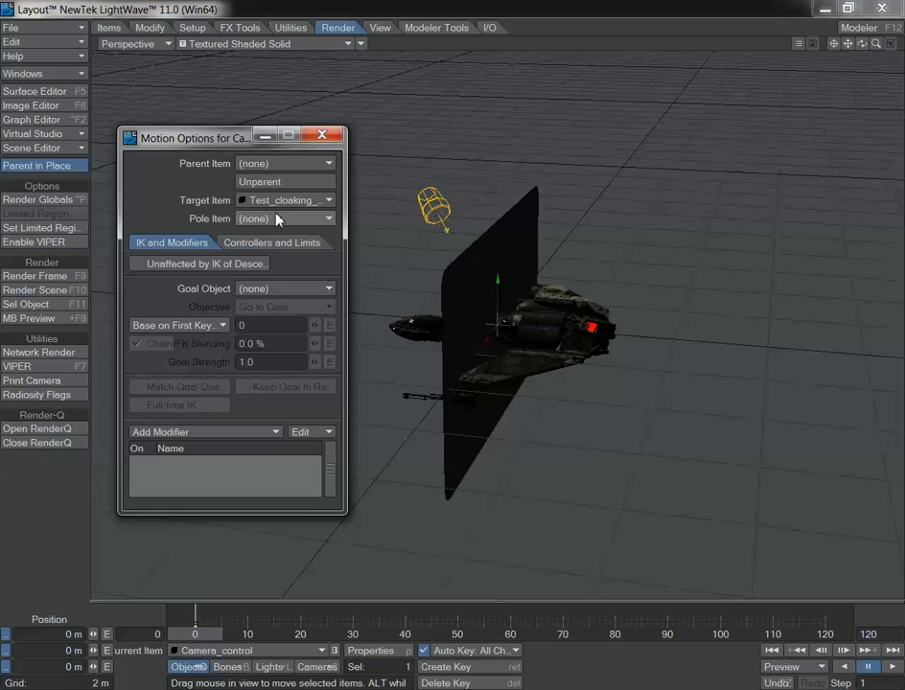
{"action": "left_click_drag", "start_coordinate": [505, 342], "coordinate": [478, 226]}
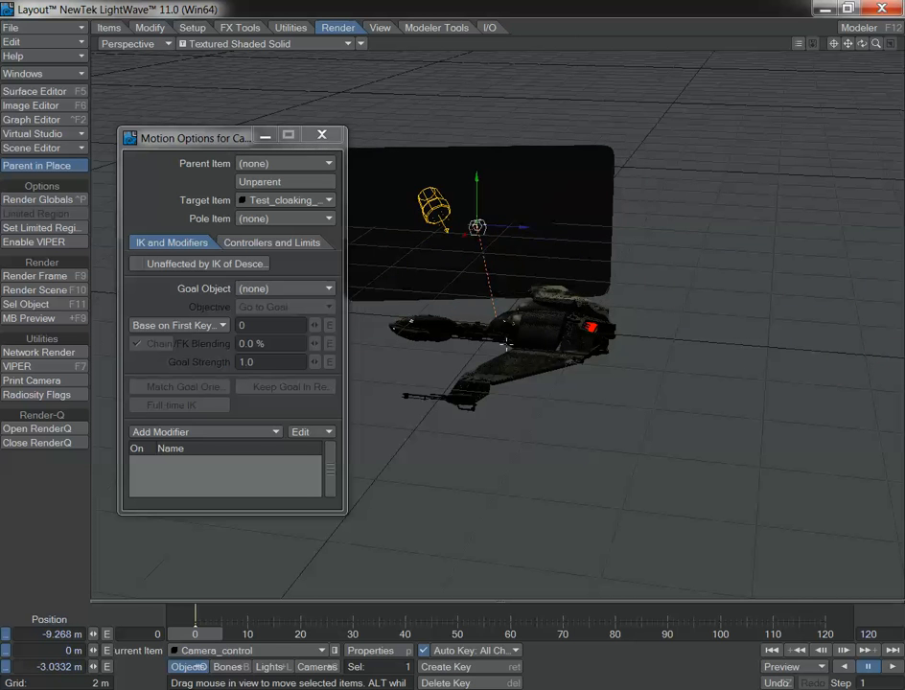
{"action": "left_click", "coordinate": [321, 134]}
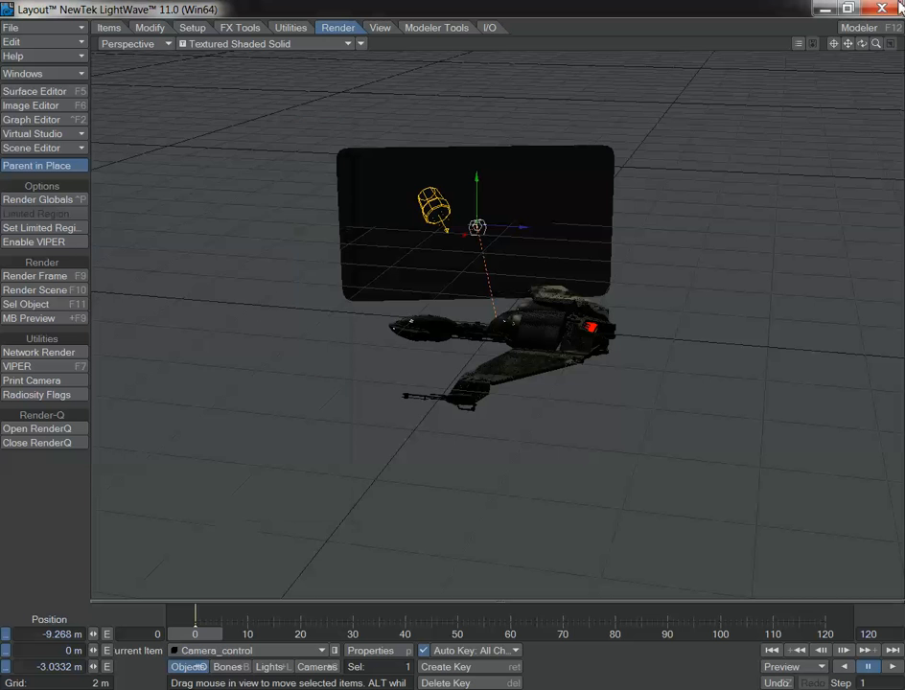
Step: Select the existing light and rotate it to a pitch of about -20.7°
{"action": "mouse_move", "coordinate": [862, 44]}
{"action": "left_mouse_down"}
{"action": "mouse_move", "coordinate": [892, 59]}
{"action": "mouse_move", "coordinate": [864, 47]}
{"action": "mouse_move", "coordinate": [876, 46]}
{"action": "mouse_move", "coordinate": [849, 46]}
{"action": "mouse_move", "coordinate": [877, 46]}
{"action": "left_mouse_up"}
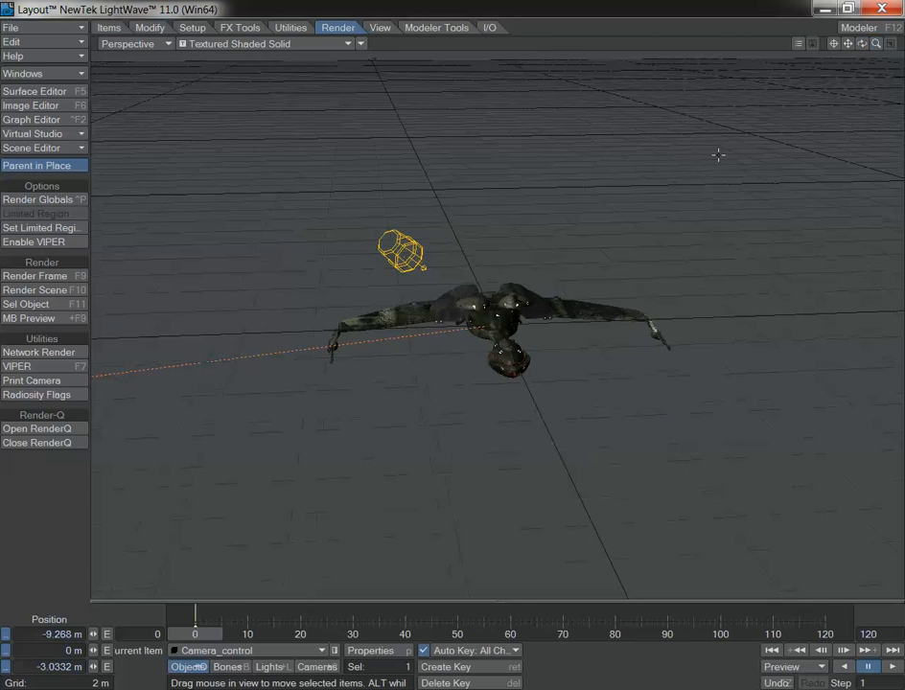
{"action": "key", "text": "shift+l"}
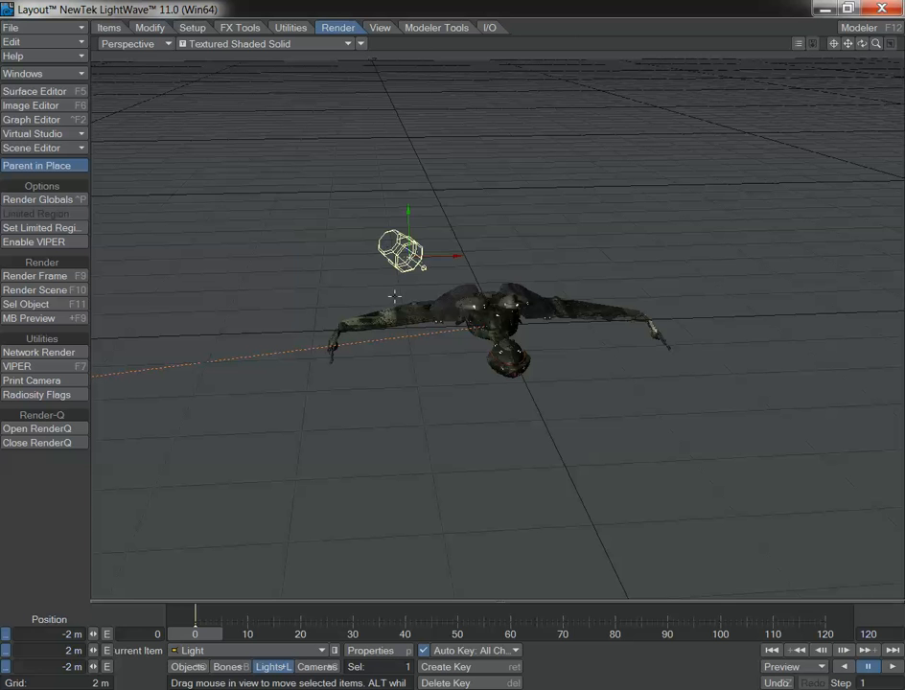
{"action": "key", "text": "y"}
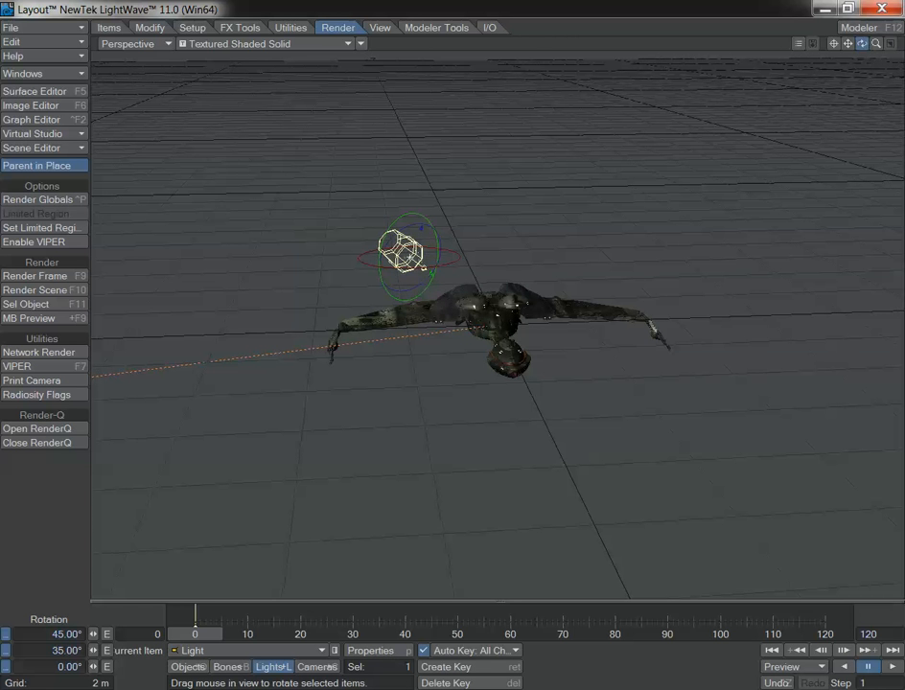
{"action": "left_click_drag", "start_coordinate": [862, 43], "coordinate": [761, 244]}
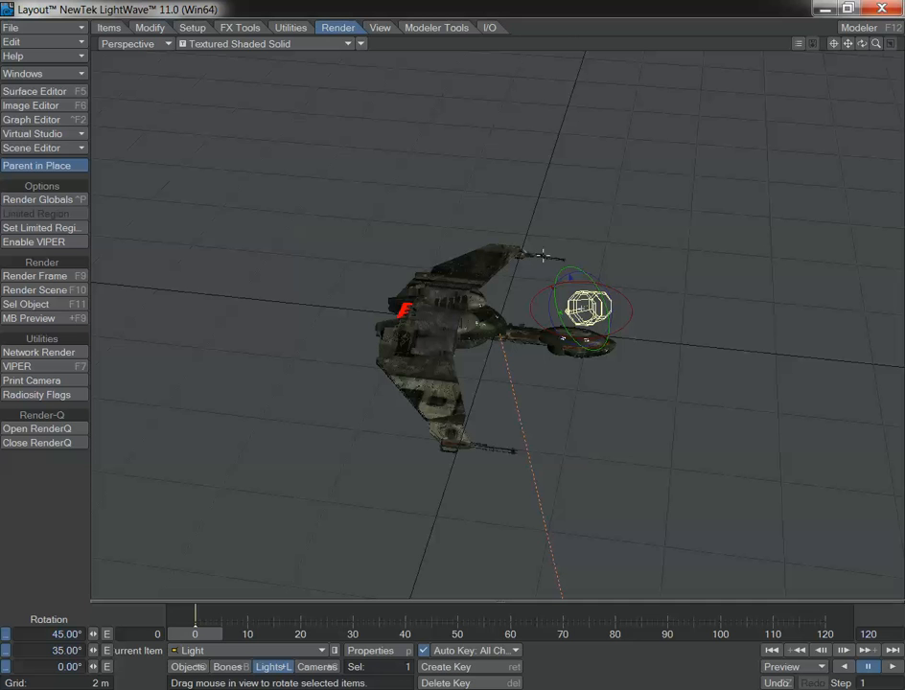
{"action": "mouse_move", "coordinate": [561, 315]}
{"action": "left_mouse_down"}
{"action": "mouse_move", "coordinate": [561, 347]}
{"action": "mouse_move", "coordinate": [556, 226]}
{"action": "left_mouse_up"}
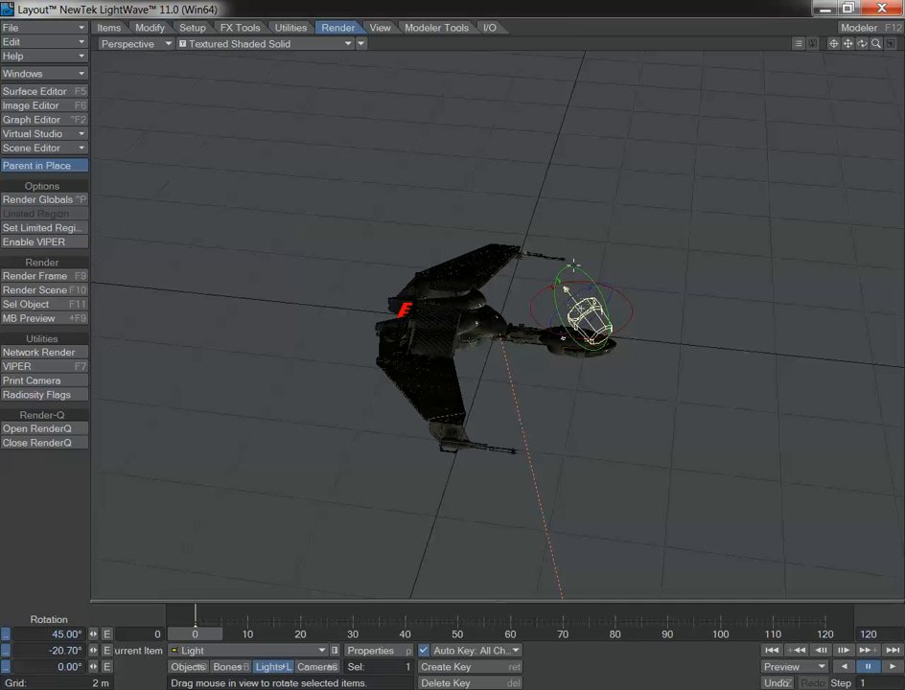
Step: Open the scene's light settings in Render Globals and set the ambient intensity to 0%
{"action": "left_click_drag", "start_coordinate": [872, 46], "coordinate": [866, 45]}
{"action": "left_click_drag", "start_coordinate": [865, 45], "coordinate": [865, 53]}
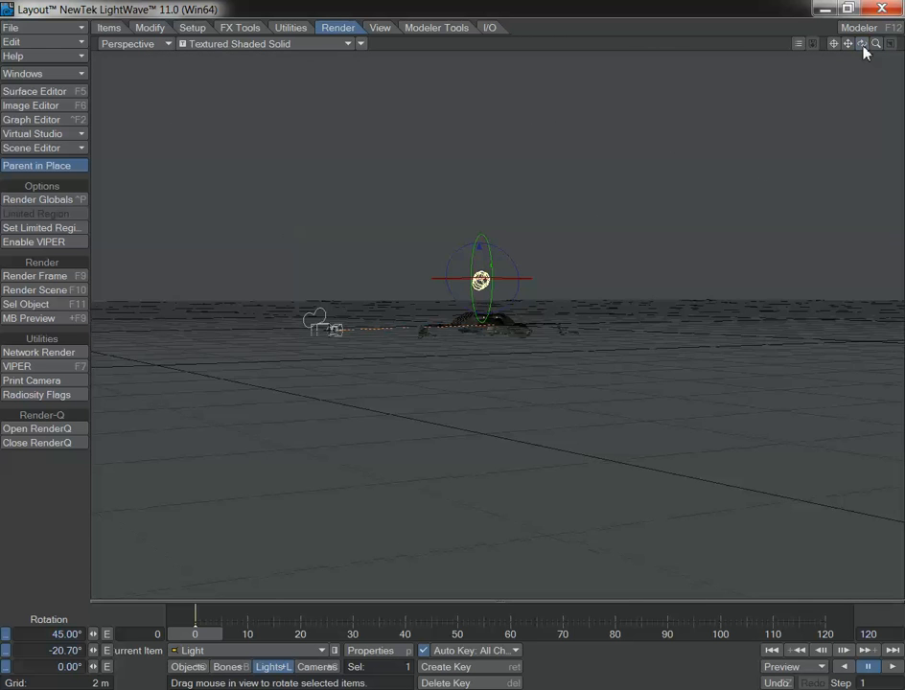
{"action": "key", "text": "ctrl+p"}
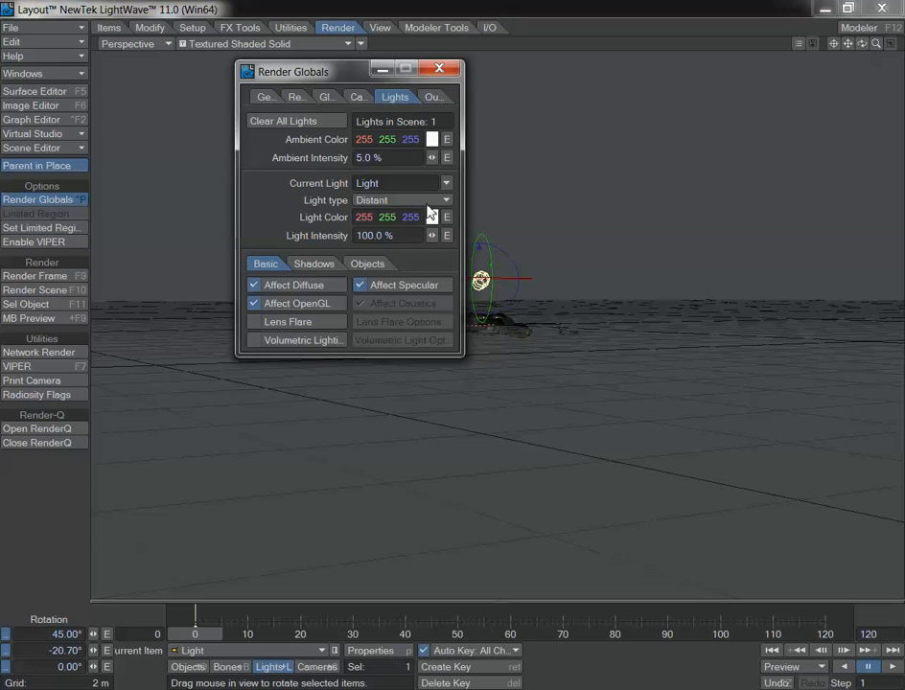
{"action": "type", "text": "0"}
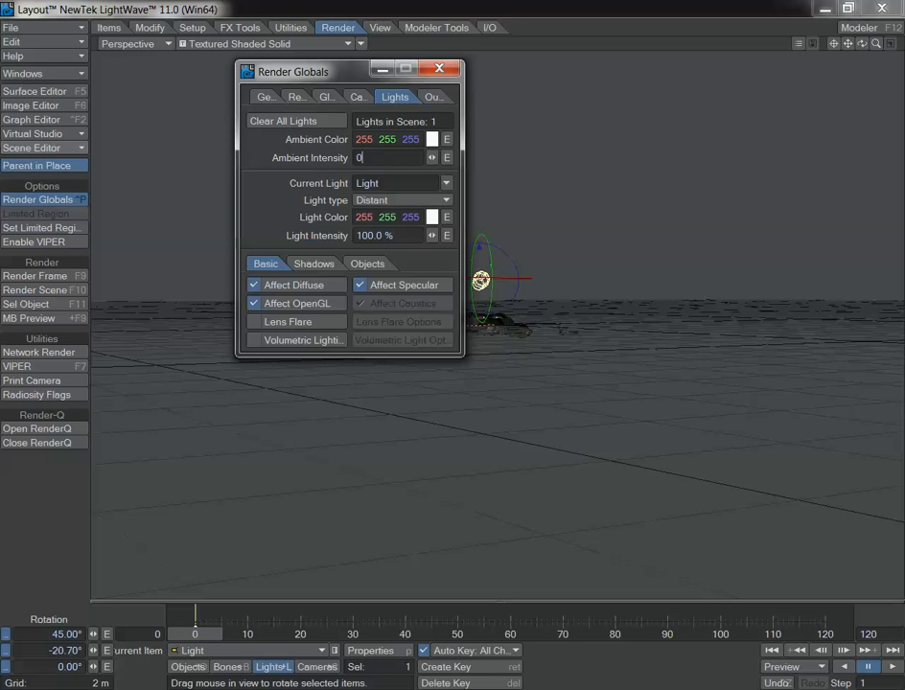
{"action": "key", "text": "Tab"}
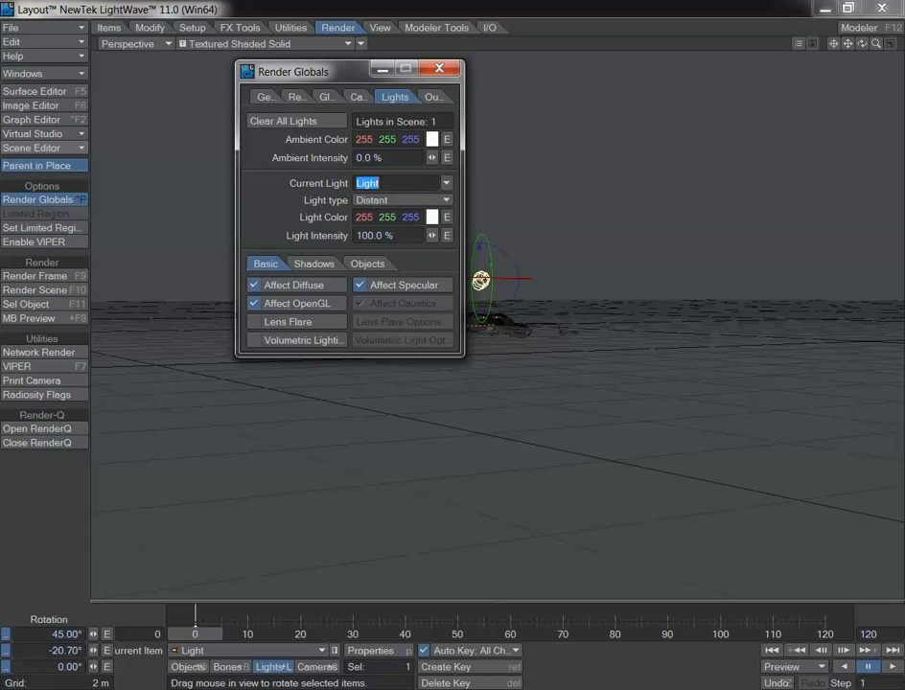
Step: Give the light a warm white colour of RGB 254, 241, 233, set its intensity to 120%, and toggle Affect Specular
{"action": "left_click", "coordinate": [431, 219]}
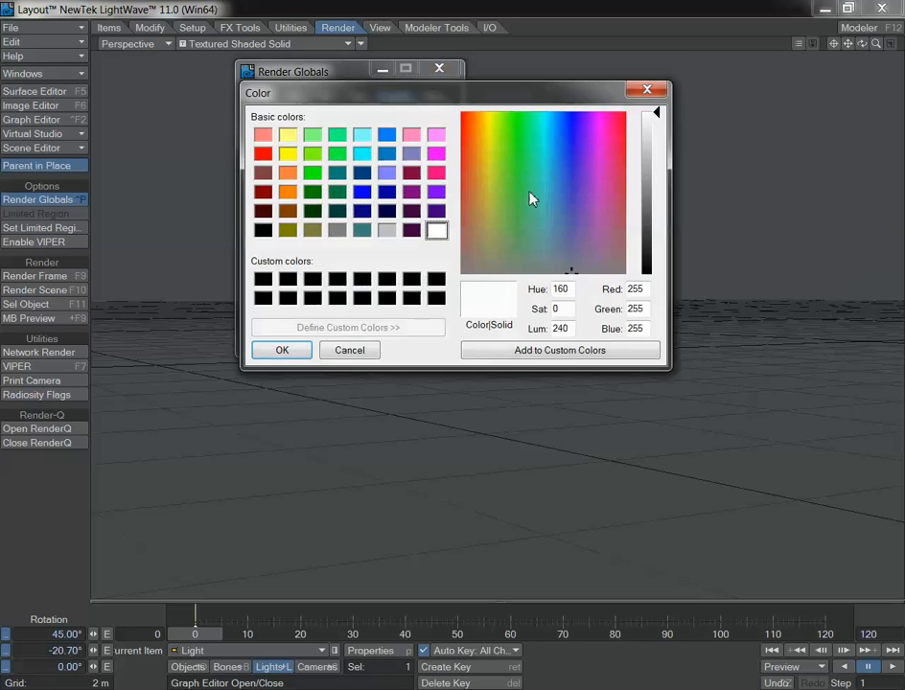
{"action": "left_click", "coordinate": [655, 120]}
{"action": "left_click_drag", "start_coordinate": [485, 119], "coordinate": [470, 121]}
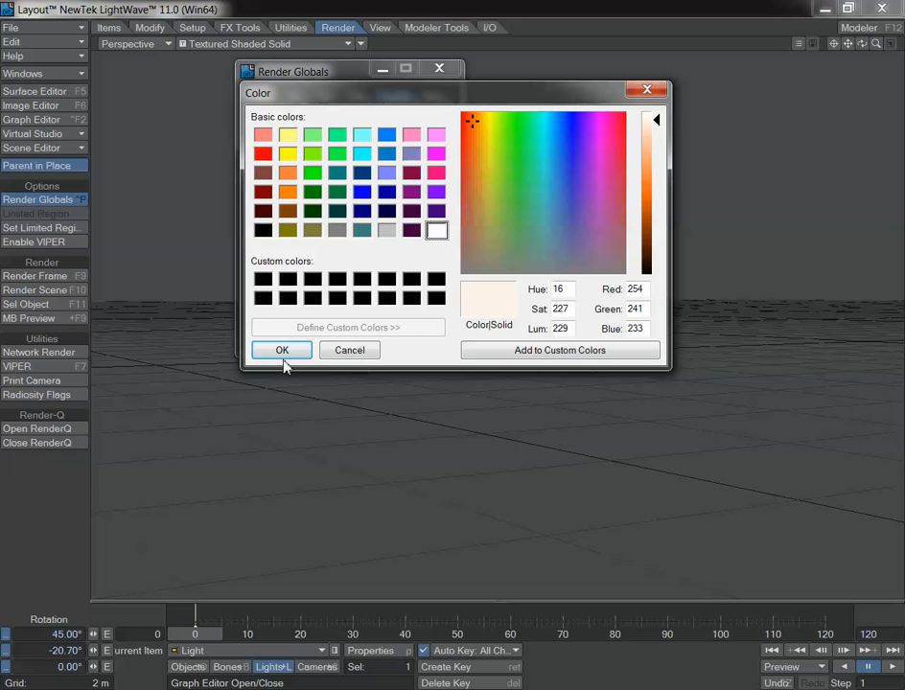
{"action": "left_click", "coordinate": [284, 351]}
{"action": "left_click", "coordinate": [422, 236]}
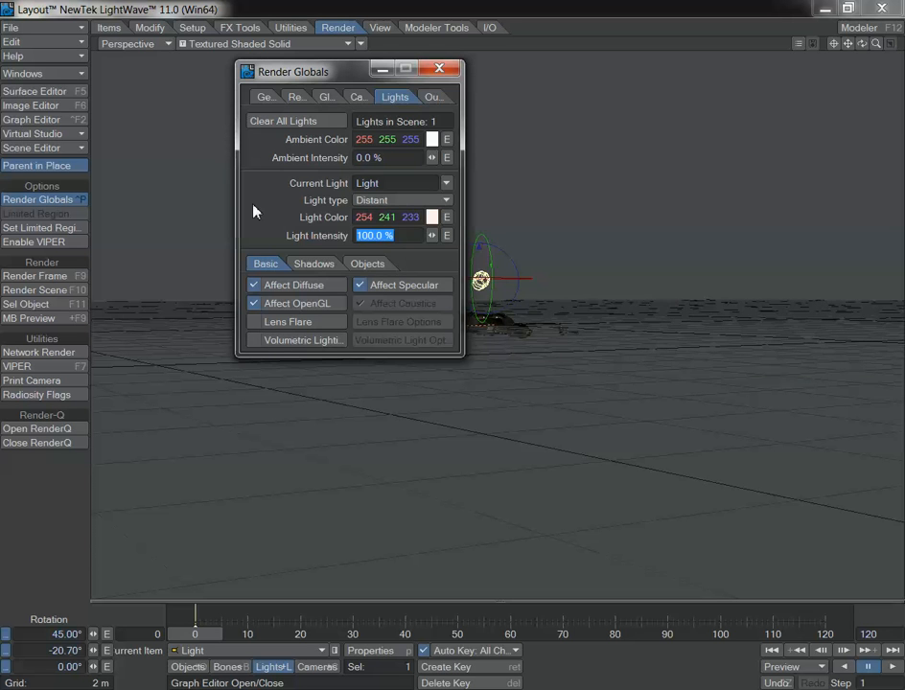
{"action": "type", "text": "120"}
{"action": "left_click", "coordinate": [361, 285]}
{"action": "key", "text": "ctrl+p"}
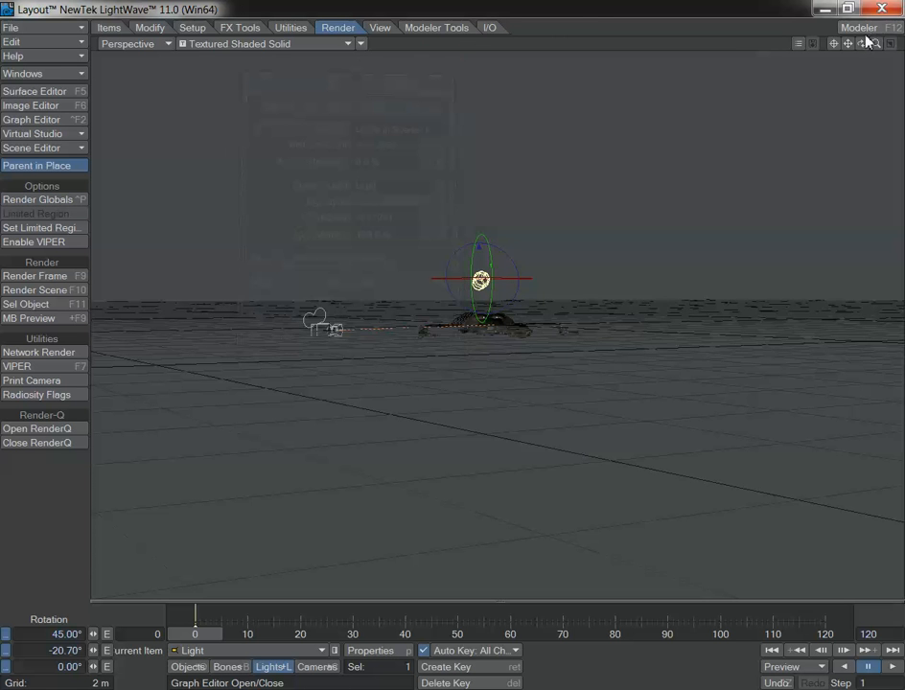
Step: Switch the Perspective view to VPR rendering and enable OpenGL Overlay for it
{"action": "mouse_move", "coordinate": [876, 43]}
{"action": "left_mouse_down"}
{"action": "mouse_move", "coordinate": [887, 68]}
{"action": "mouse_move", "coordinate": [882, 46]}
{"action": "mouse_move", "coordinate": [848, 15]}
{"action": "mouse_move", "coordinate": [796, 29]}
{"action": "mouse_move", "coordinate": [825, 19]}
{"action": "mouse_move", "coordinate": [844, 50]}
{"action": "mouse_move", "coordinate": [853, 45]}
{"action": "mouse_move", "coordinate": [839, 40]}
{"action": "left_mouse_up"}
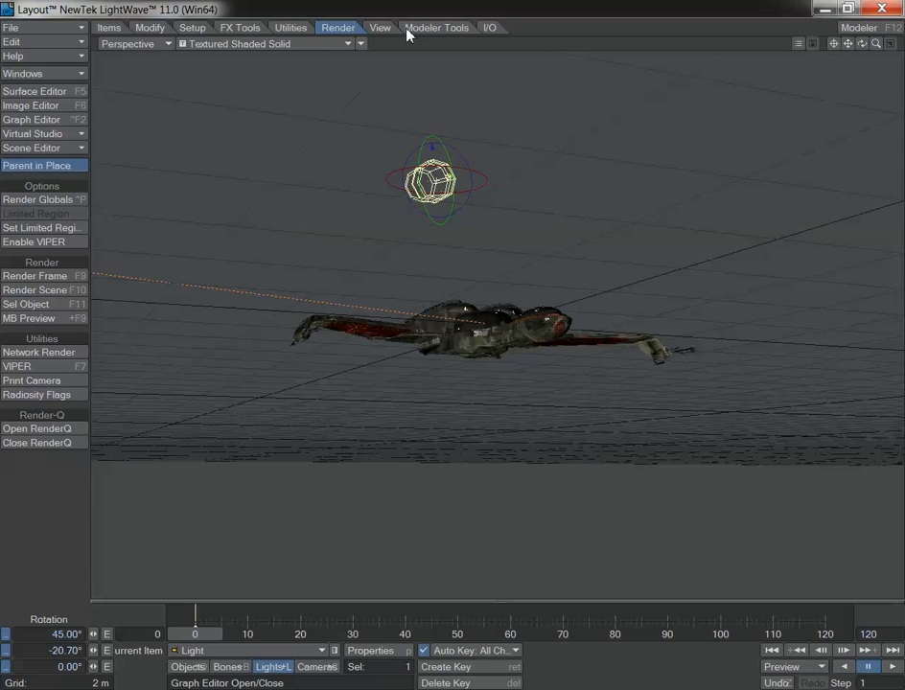
{"action": "left_click", "coordinate": [195, 44]}
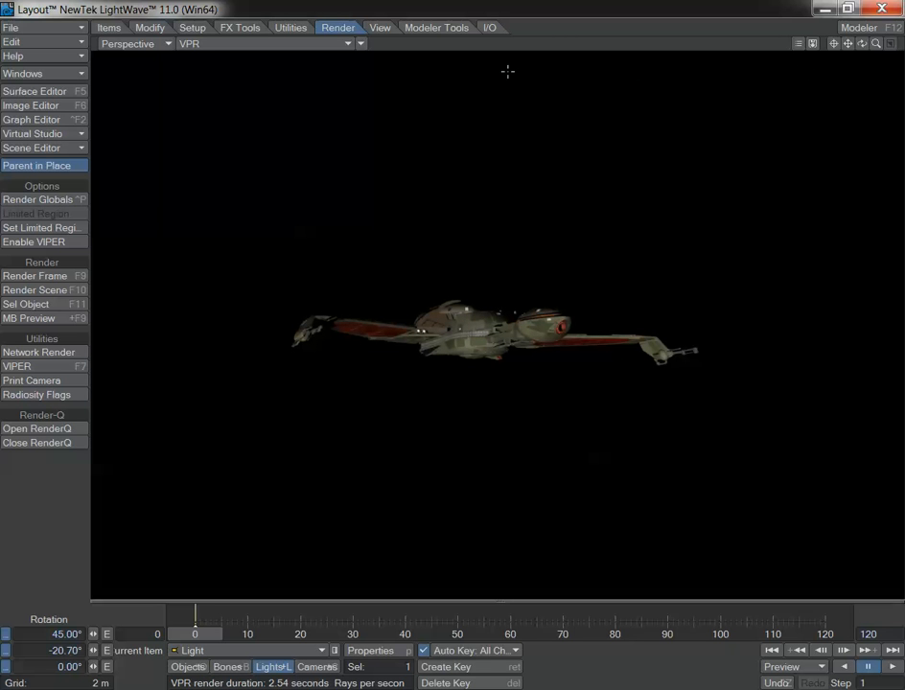
{"action": "left_click", "coordinate": [360, 44]}
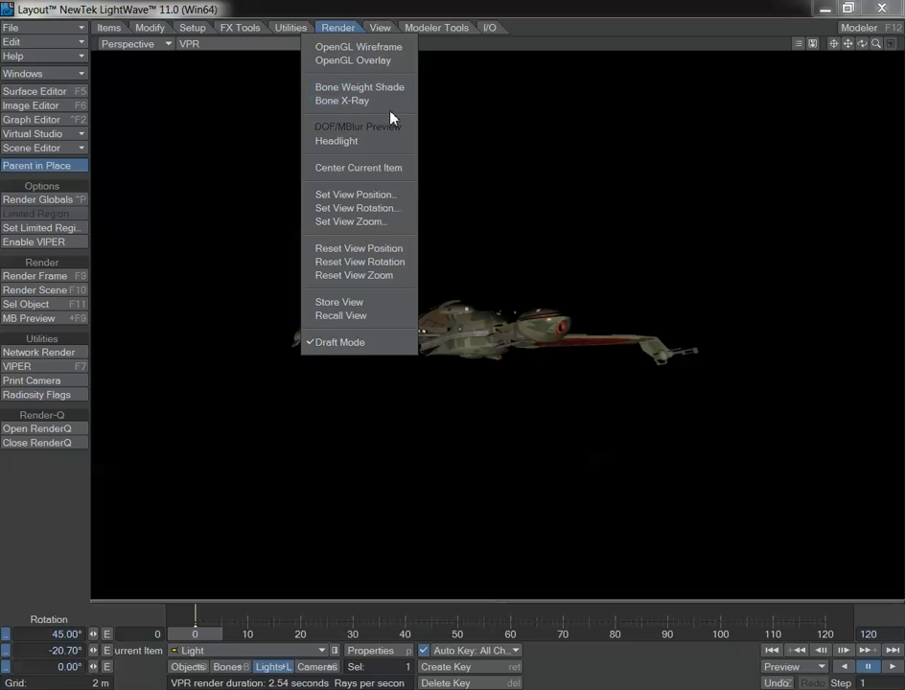
{"action": "left_click", "coordinate": [395, 61]}
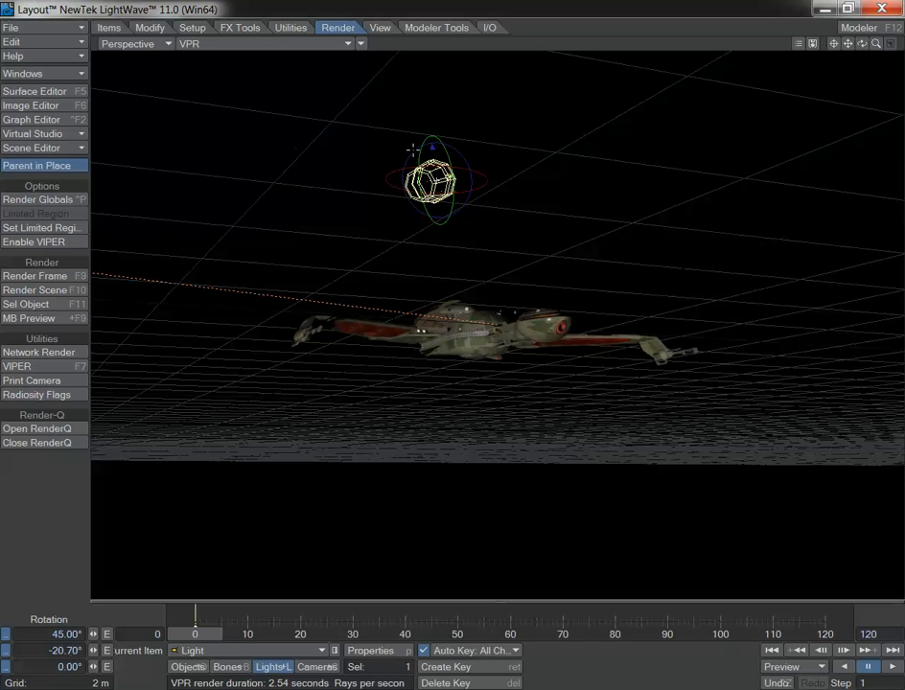
Step: Rotate the original light to about heading 269.5°, pitch -64.8° and bank 3.3°
{"action": "right_click_drag", "start_coordinate": [421, 147], "coordinate": [425, 145]}
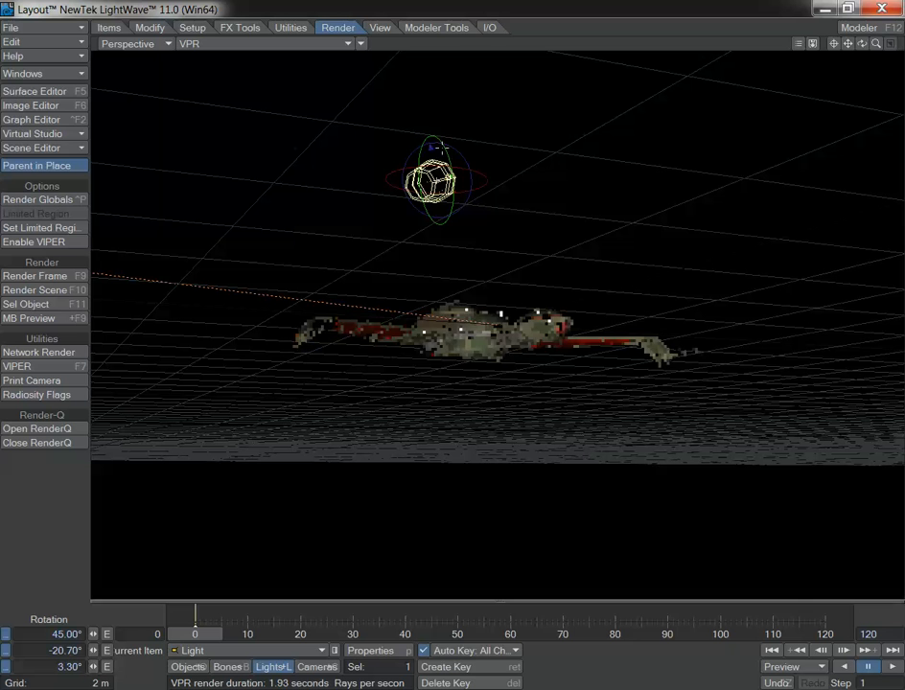
{"action": "left_click_drag", "start_coordinate": [436, 146], "coordinate": [575, 173]}
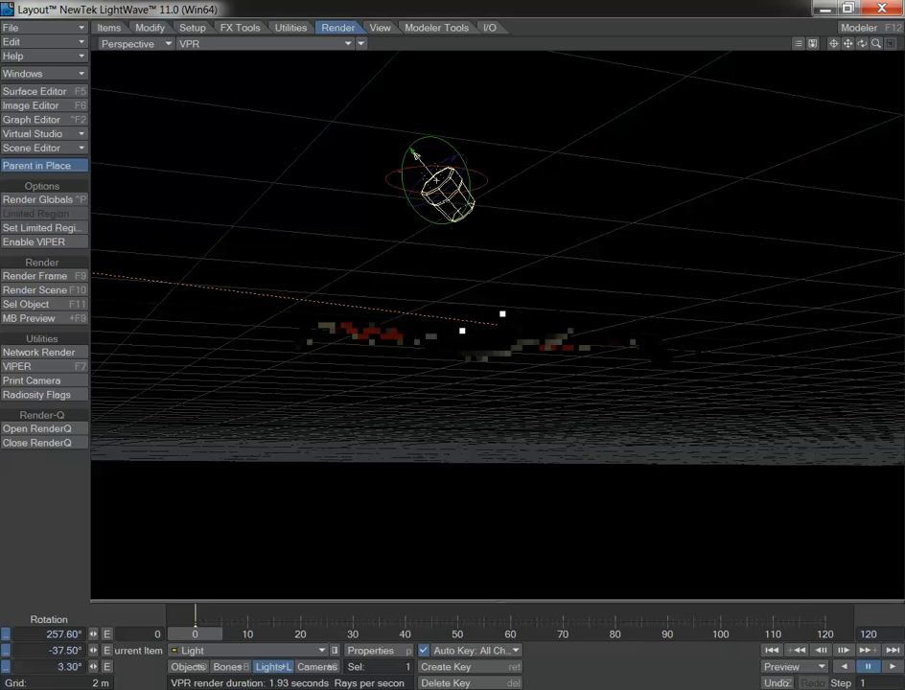
{"action": "left_click_drag", "start_coordinate": [373, 177], "coordinate": [315, 165]}
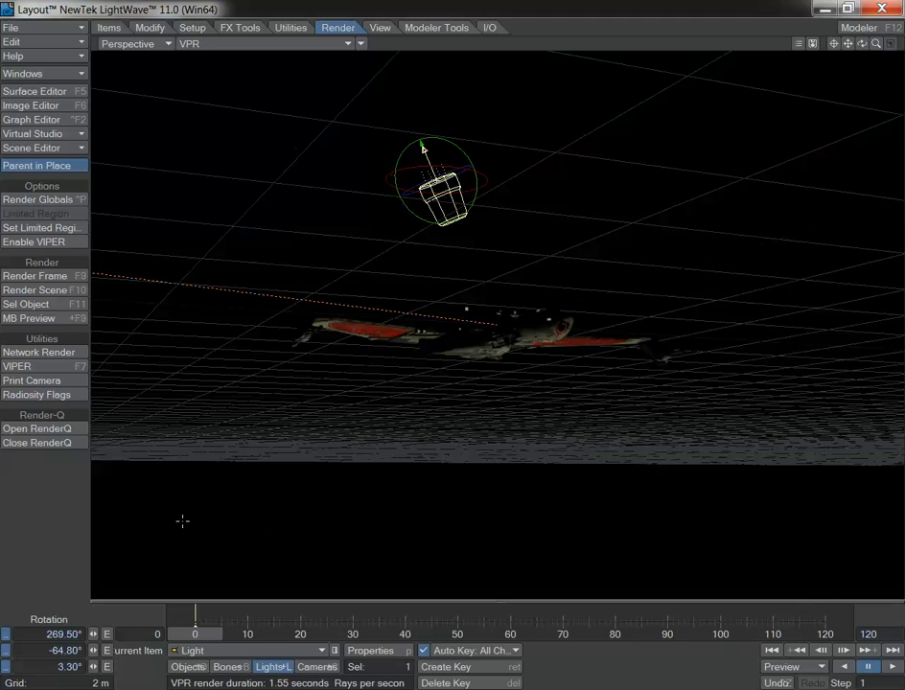
Step: Add a second distant light named fill to the scene
{"action": "left_click", "coordinate": [105, 27]}
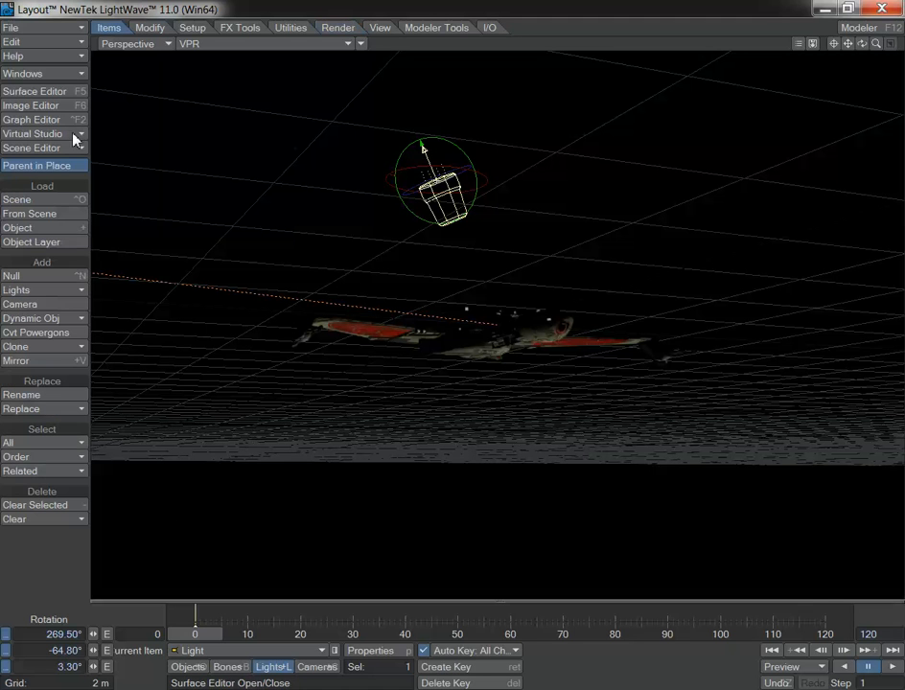
{"action": "left_click", "coordinate": [39, 292]}
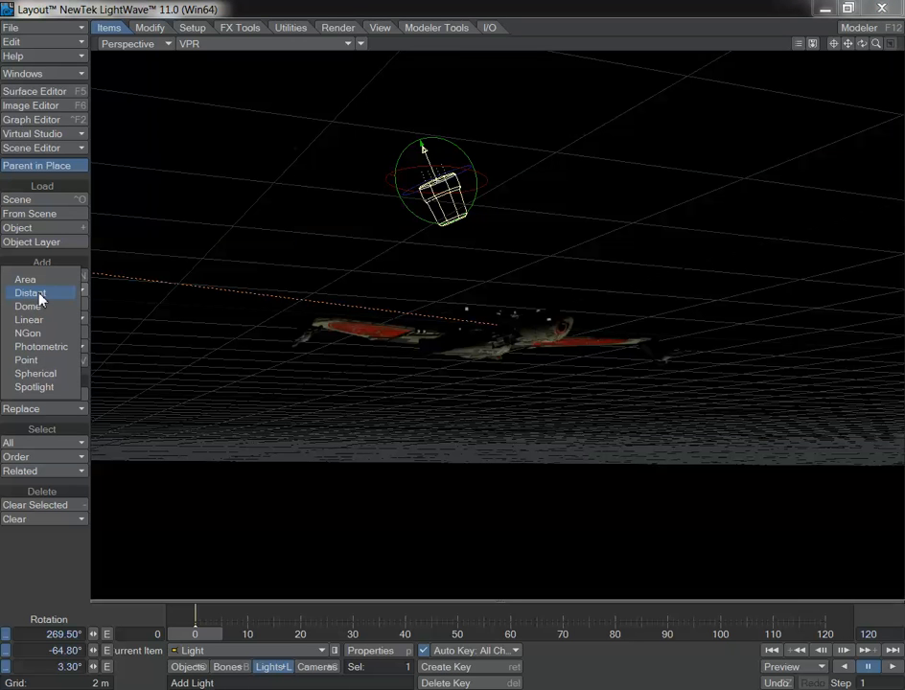
{"action": "left_click", "coordinate": [39, 293]}
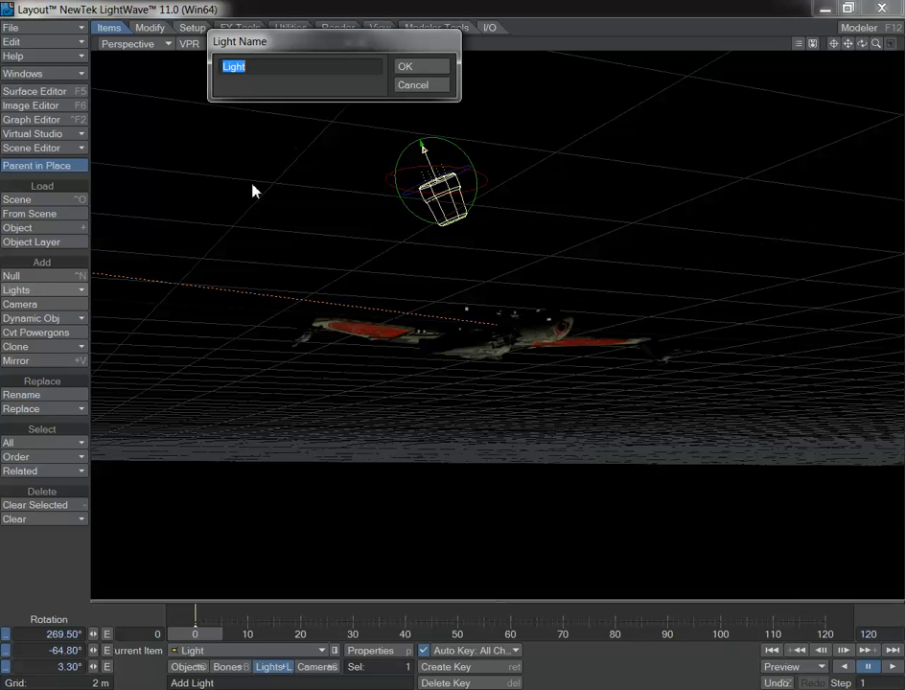
{"action": "type", "text": "fill"}
{"action": "key", "text": "Return"}
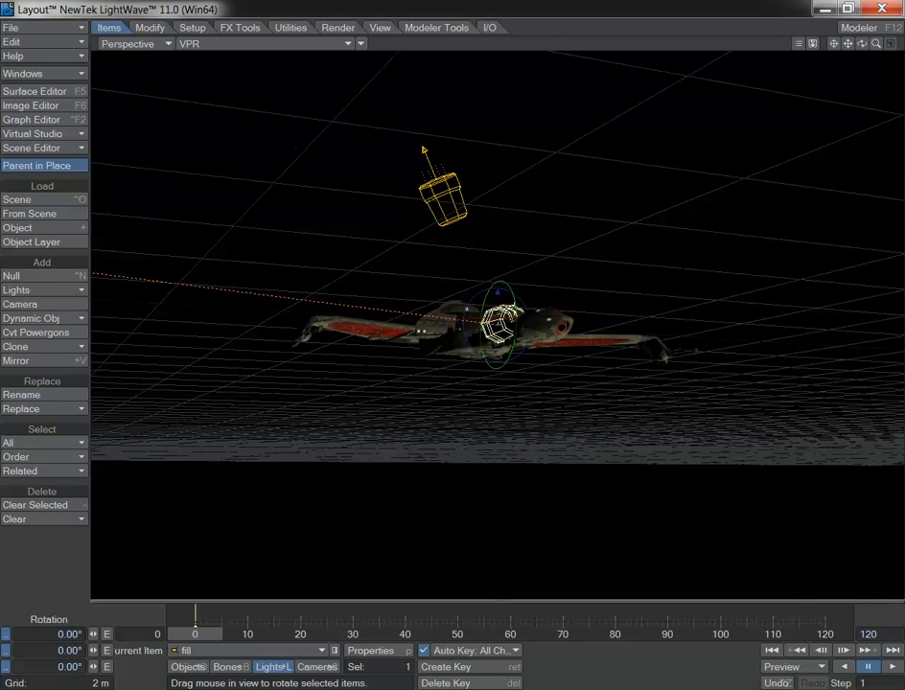
Step: Rotate the fill light to about heading 97.1° and pitch 31.6°
{"action": "left_click_drag", "start_coordinate": [554, 326], "coordinate": [695, 326]}
{"action": "left_click_drag", "start_coordinate": [499, 324], "coordinate": [441, 326]}
{"action": "left_click_drag", "start_coordinate": [519, 366], "coordinate": [514, 286]}
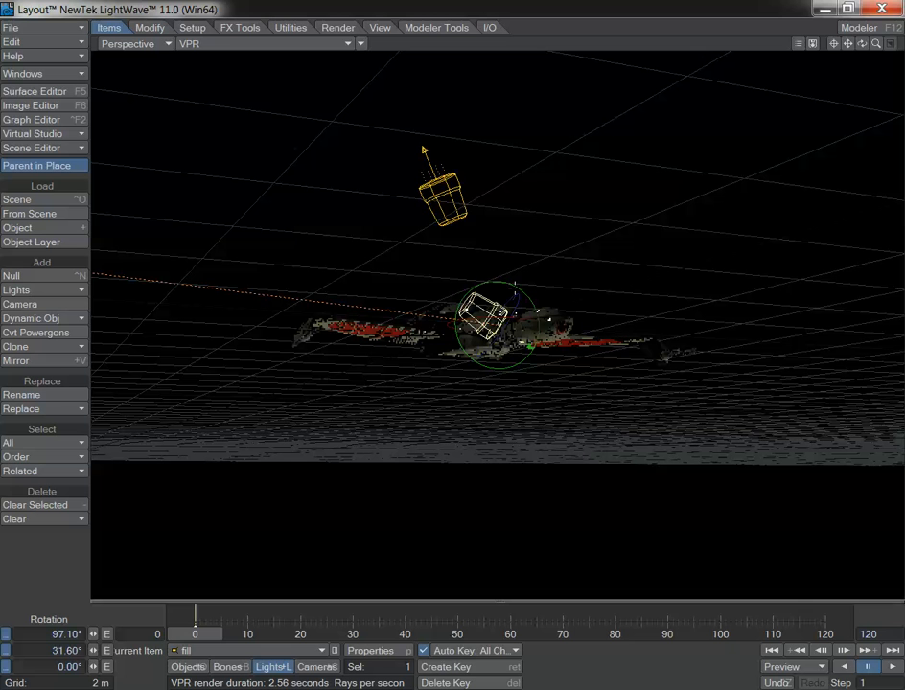
Step: Set the fill light's colour to a light blue of RGB 111, 187, 249
{"action": "key", "text": "p"}
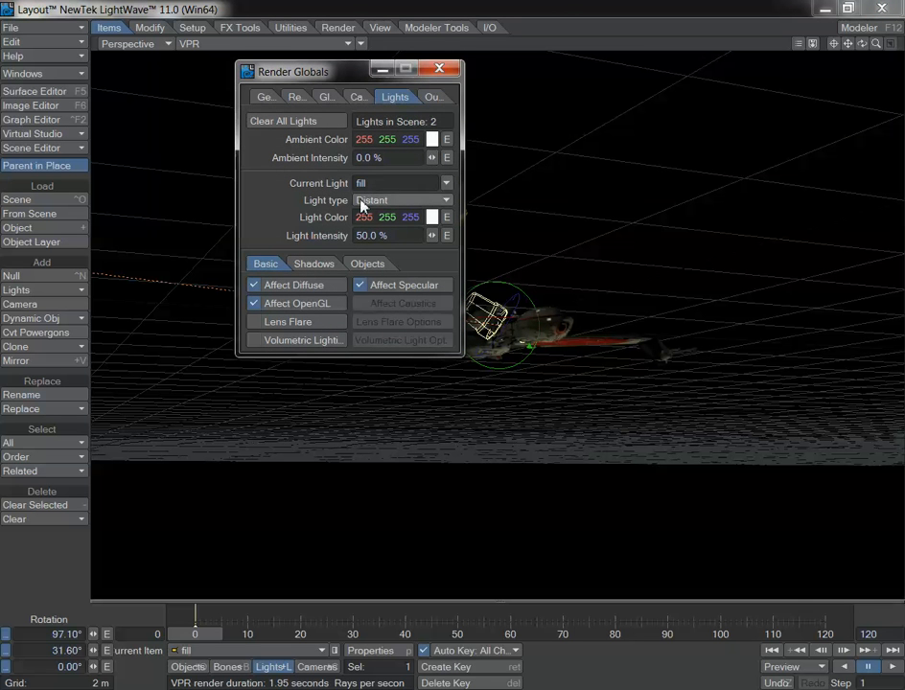
{"action": "left_click", "coordinate": [432, 217]}
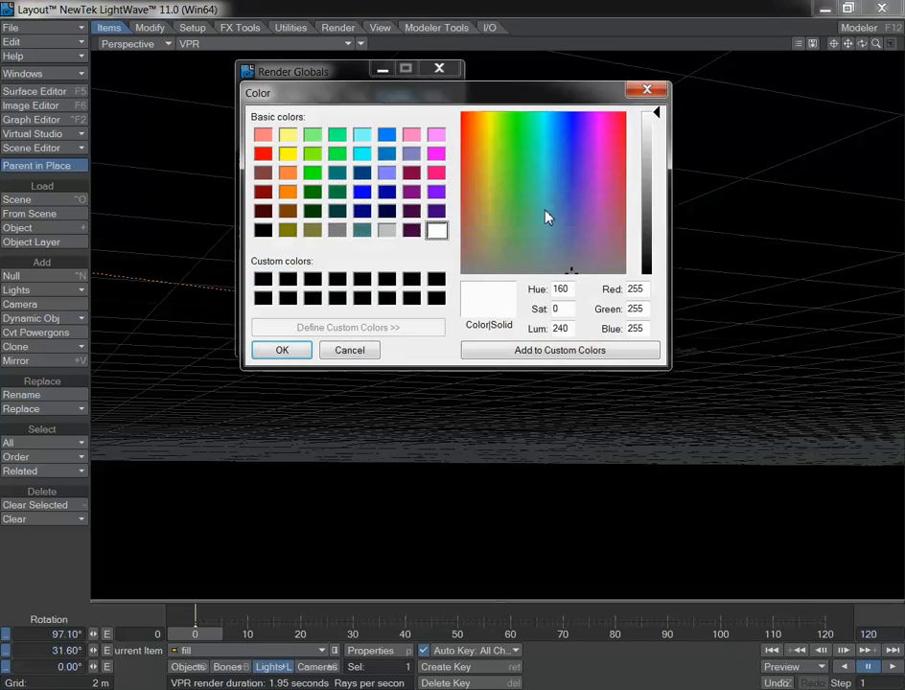
{"action": "left_click", "coordinate": [557, 126]}
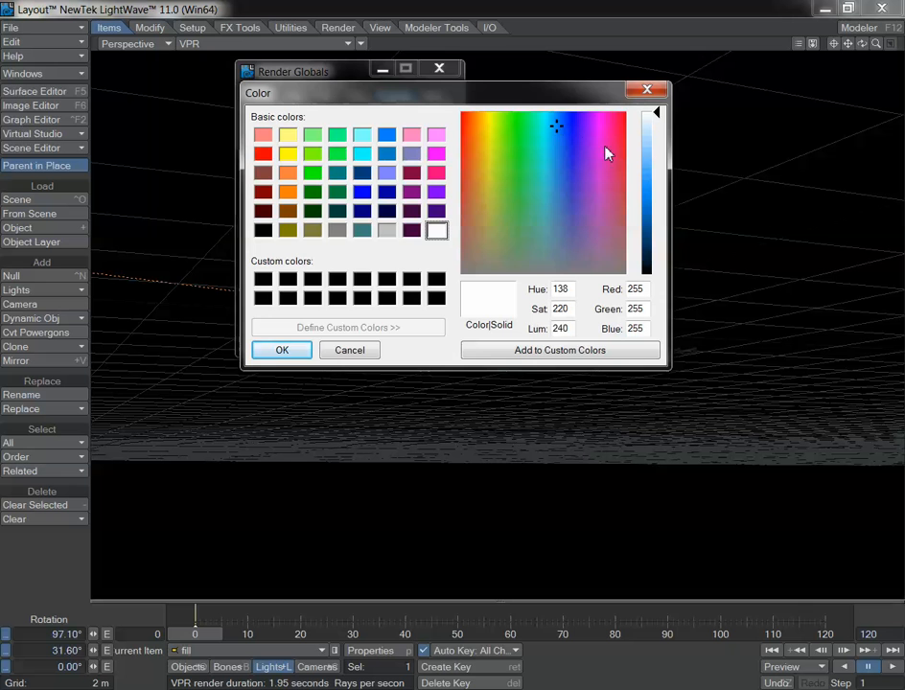
{"action": "left_click", "coordinate": [655, 163]}
{"action": "left_click", "coordinate": [279, 353]}
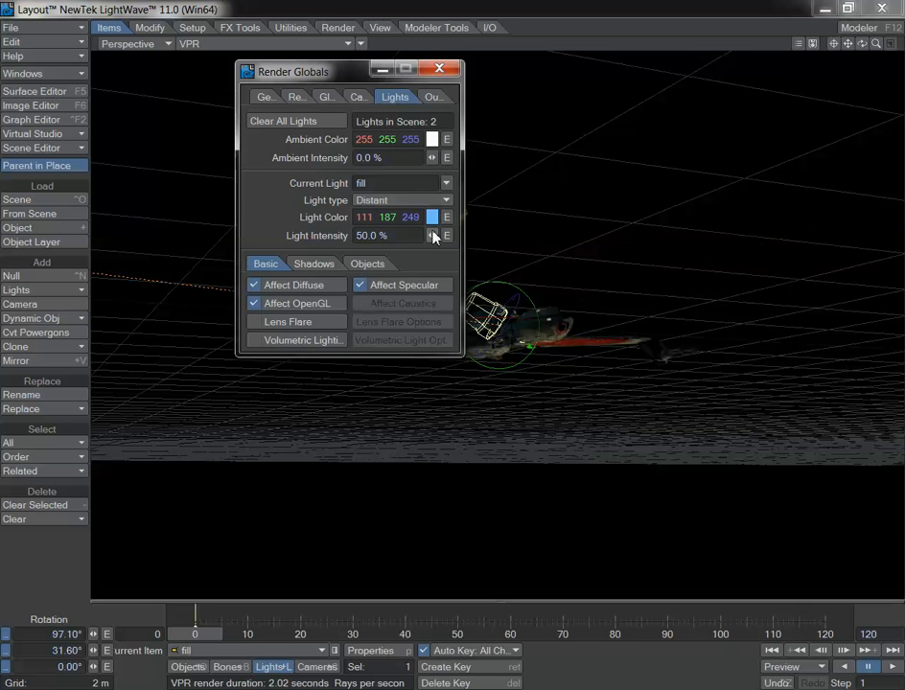
Step: Set the fill light's intensity to about 46.5%, check the lit ship up close, and close Render Globals
{"action": "left_click_drag", "start_coordinate": [431, 234], "coordinate": [491, 236]}
{"action": "mouse_move", "coordinate": [431, 235]}
{"action": "left_mouse_down"}
{"action": "mouse_move", "coordinate": [424, 236]}
{"action": "mouse_move", "coordinate": [432, 240]}
{"action": "left_mouse_up"}
{"action": "left_click_drag", "start_coordinate": [364, 77], "coordinate": [188, 111]}
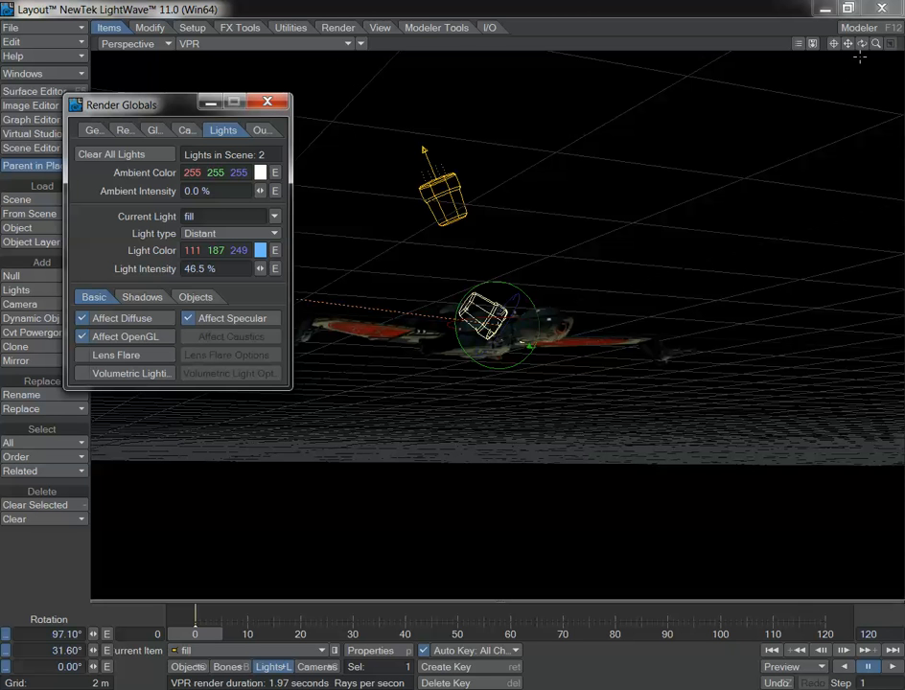
{"action": "left_click_drag", "start_coordinate": [876, 45], "coordinate": [879, 52]}
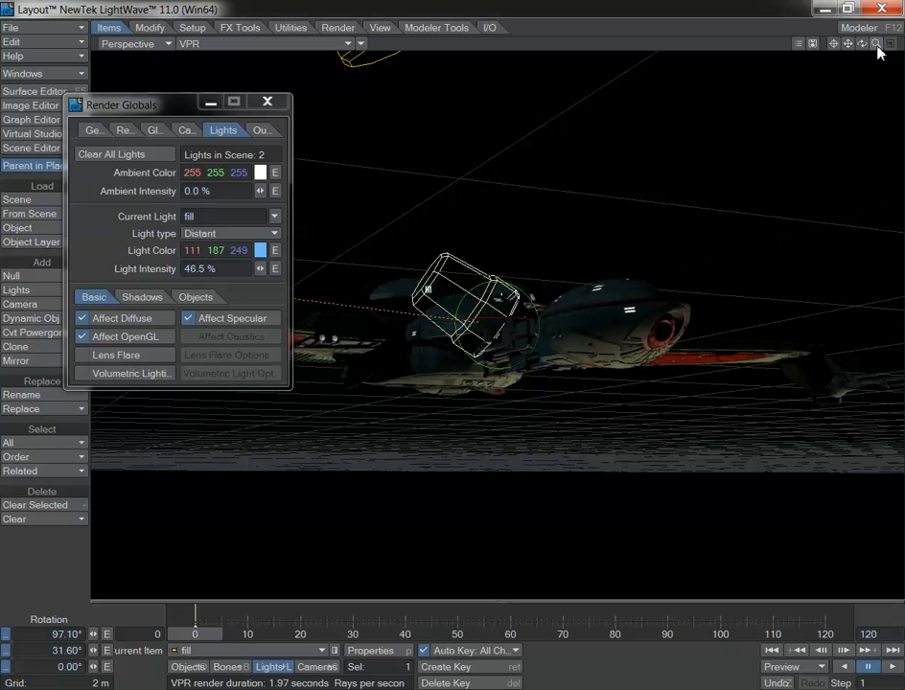
{"action": "left_click_drag", "start_coordinate": [877, 44], "coordinate": [859, 46]}
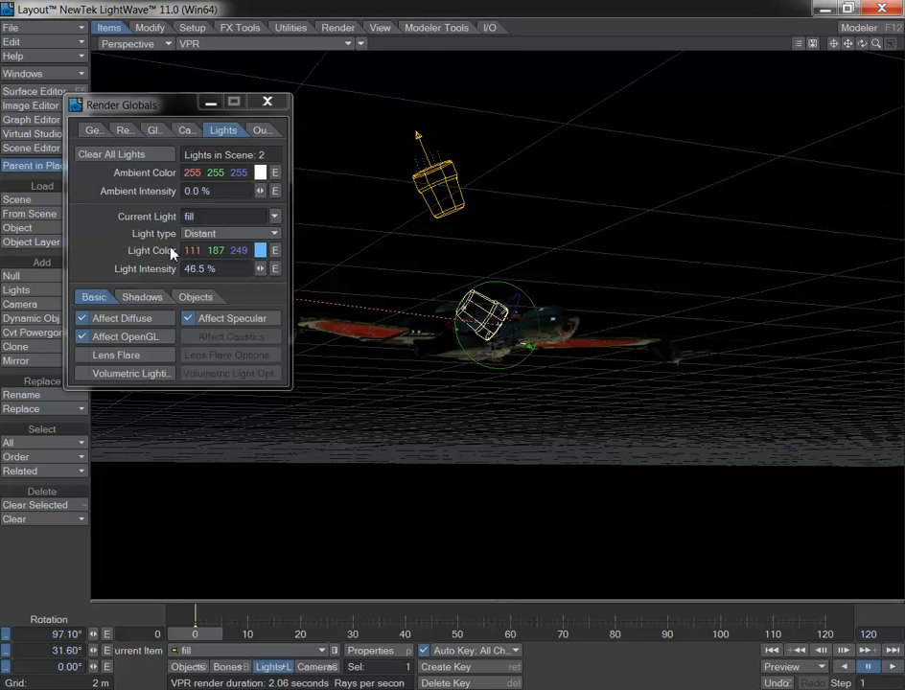
{"action": "left_click", "coordinate": [269, 101]}
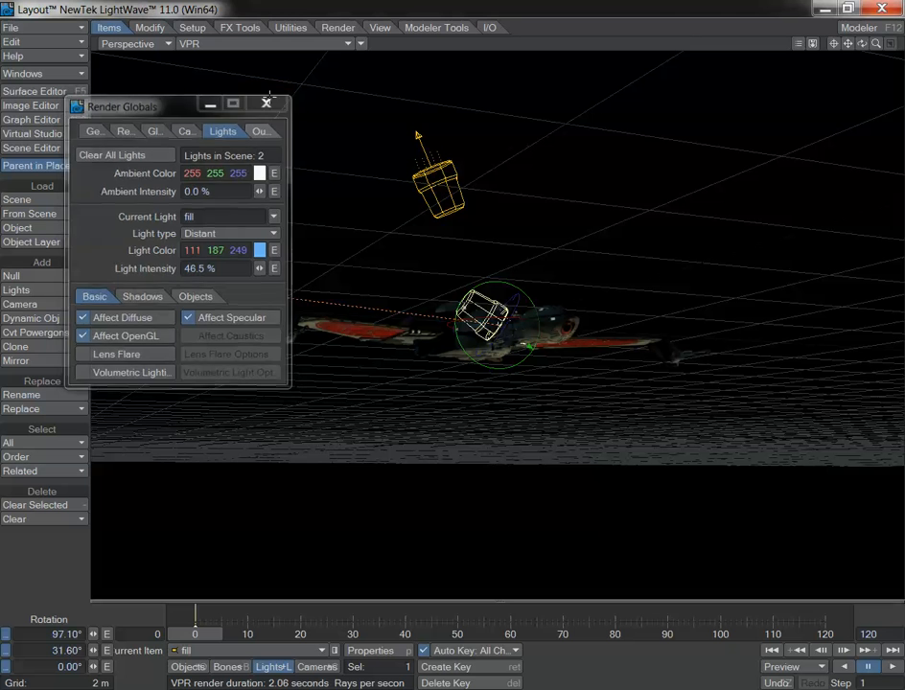
Step: Switch the Perspective view to Shaded Solid and show the ship and the lens panel together
{"action": "left_click", "coordinate": [241, 44]}
{"action": "left_click", "coordinate": [246, 74]}
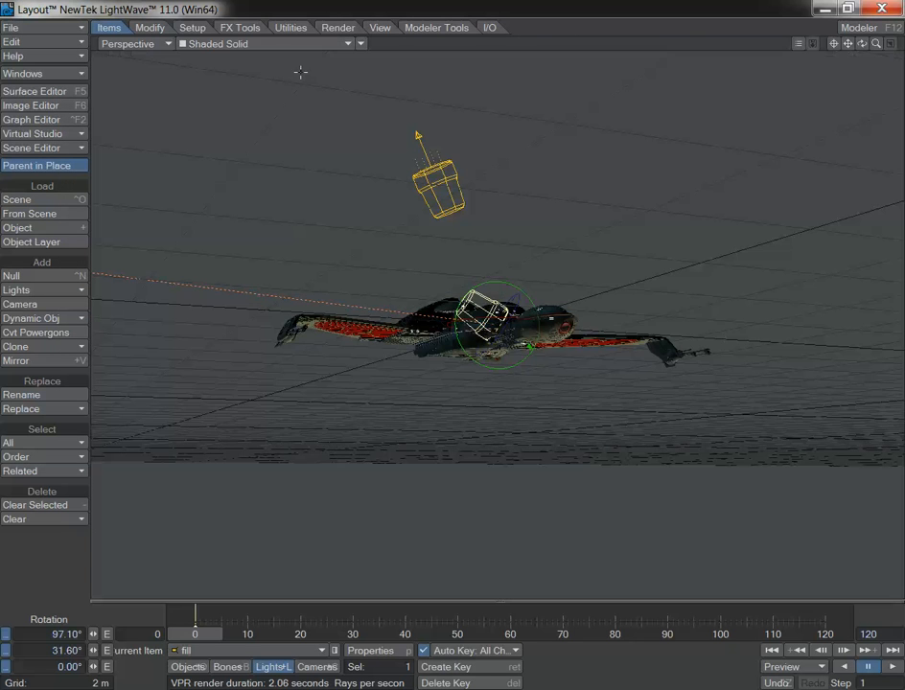
{"action": "left_click_drag", "start_coordinate": [864, 45], "coordinate": [611, 170]}
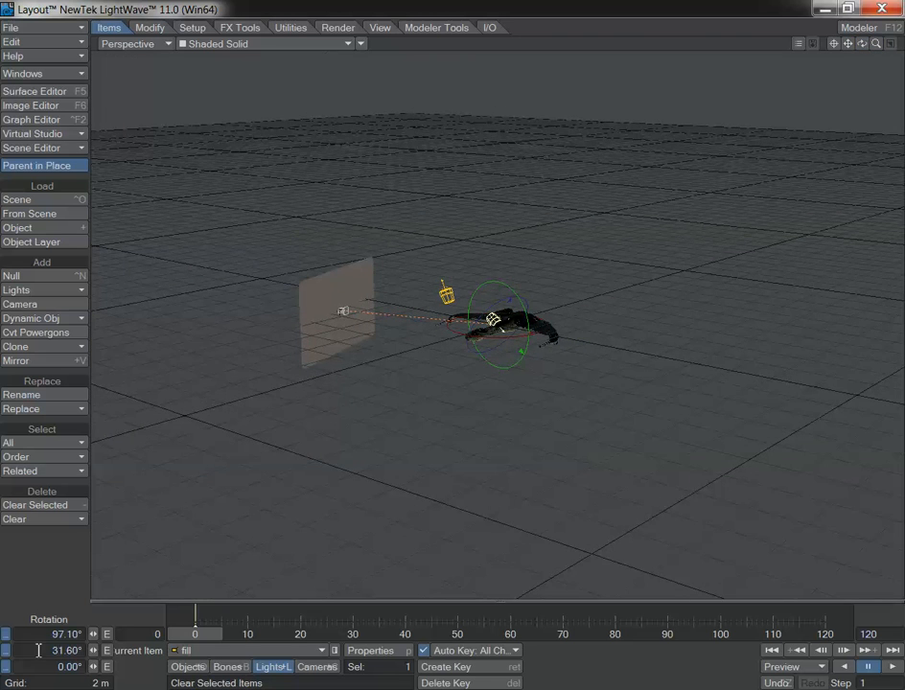
Step: Extend the scene's timeline so that it ends at frame 180
{"action": "left_click", "coordinate": [890, 638]}
{"action": "type", "text": "180"}
{"action": "key", "text": "Return"}
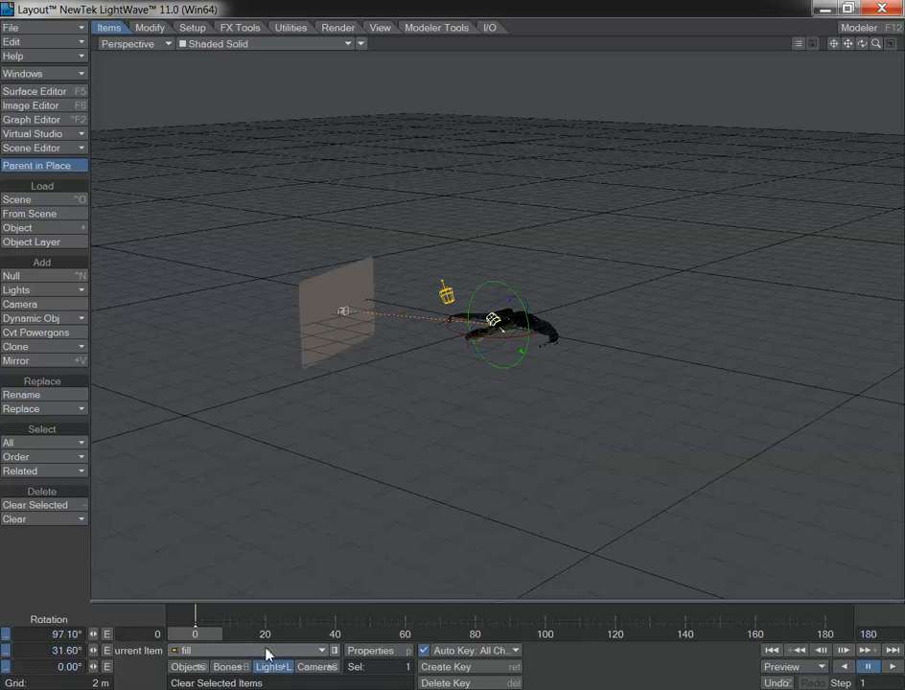
Step: Move the ship, Test_cloaking_ship:Layer1, away from the lens panel to about Z 28.3 m at frame 0
{"action": "left_click", "coordinate": [188, 667]}
{"action": "left_click", "coordinate": [202, 651]}
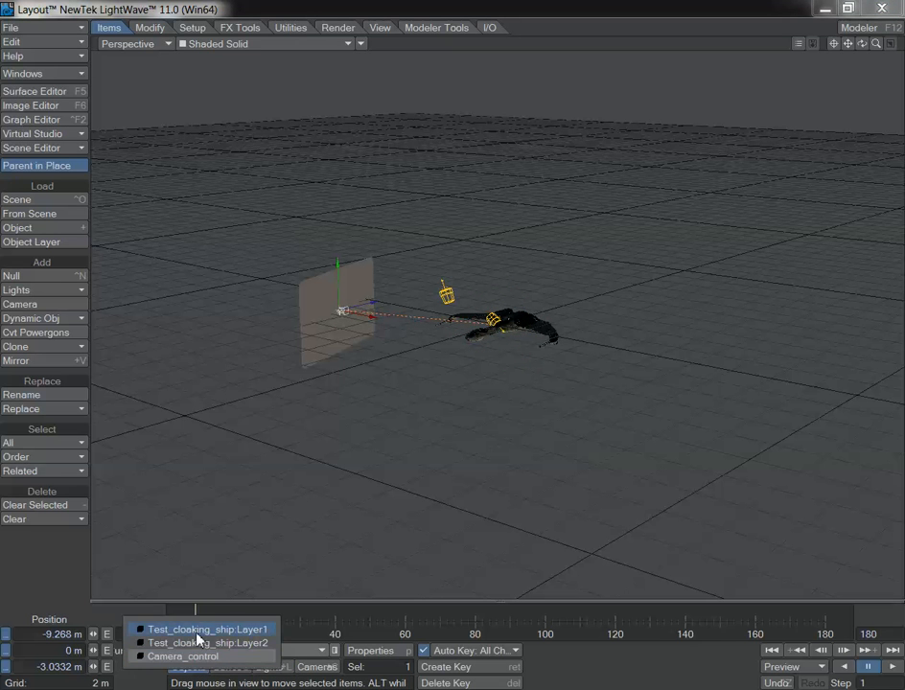
{"action": "left_click", "coordinate": [196, 633]}
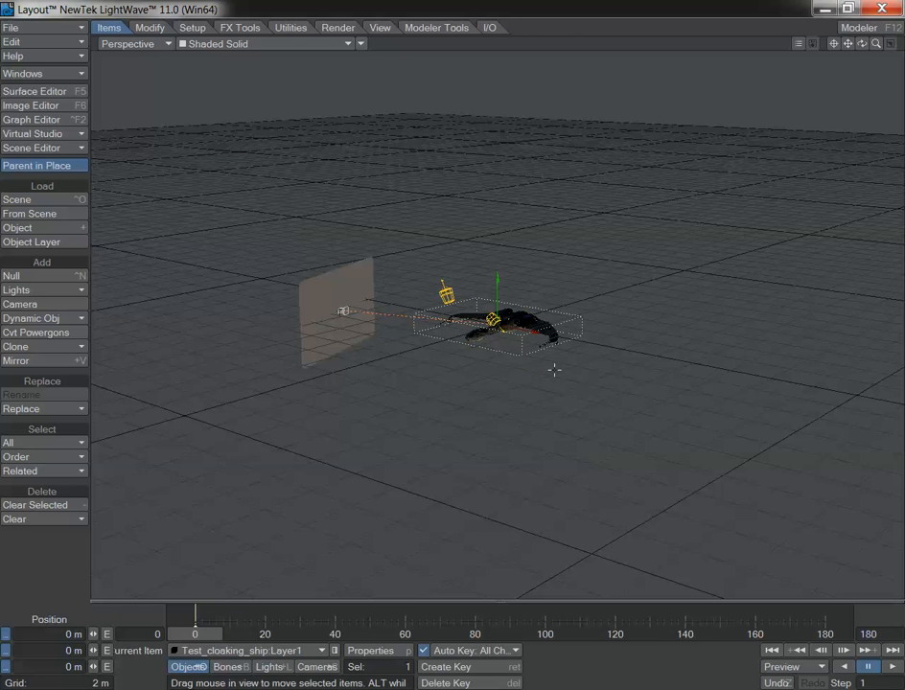
{"action": "left_click_drag", "start_coordinate": [526, 320], "coordinate": [767, 252]}
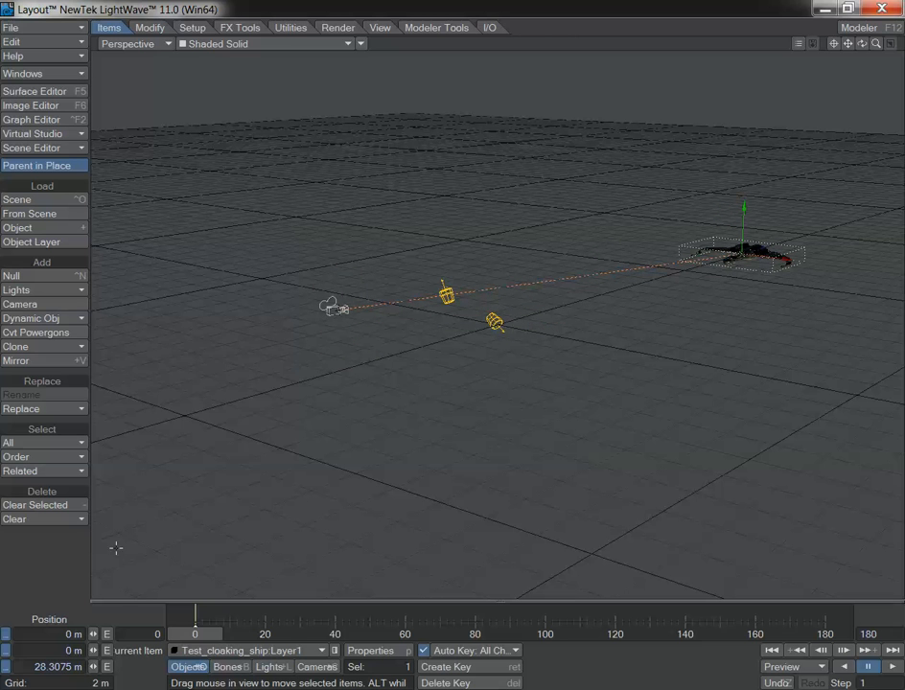
Step: Create a ship keyframe at frame 180 and move the ship past the camera to about Z -23.56 m
{"action": "left_click_drag", "start_coordinate": [195, 634], "coordinate": [825, 634]}
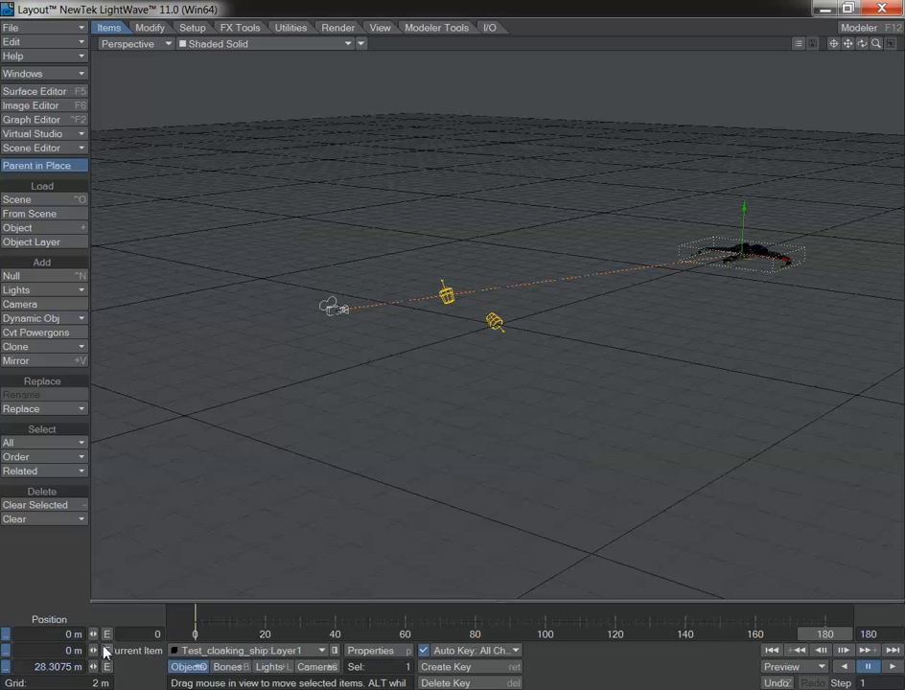
{"action": "key", "text": "Return"}
{"action": "key", "text": "Return"}
{"action": "left_click_drag", "start_coordinate": [762, 249], "coordinate": [155, 437]}
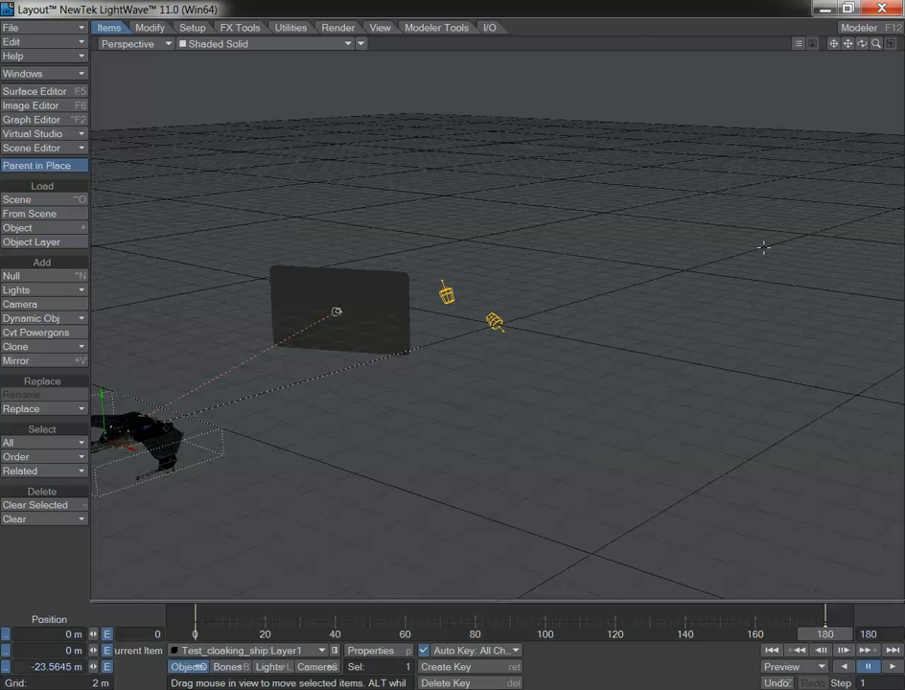
{"action": "left_click_drag", "start_coordinate": [858, 46], "coordinate": [858, 46]}
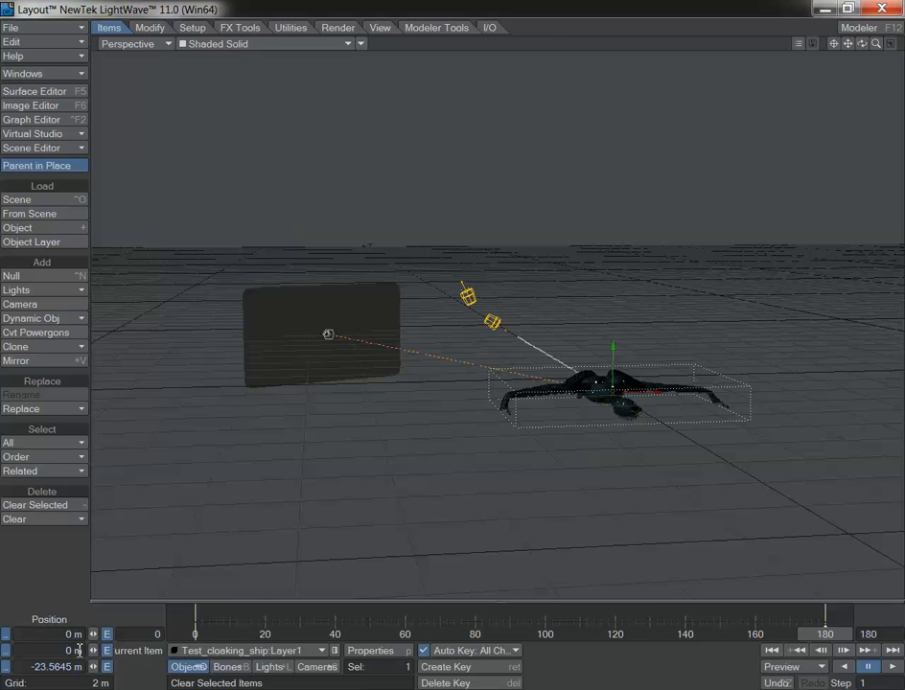
Step: Bank the ship to about -62.3° at frame 180 and scrub the timeline back to the start of the flight
{"action": "key", "text": "y"}
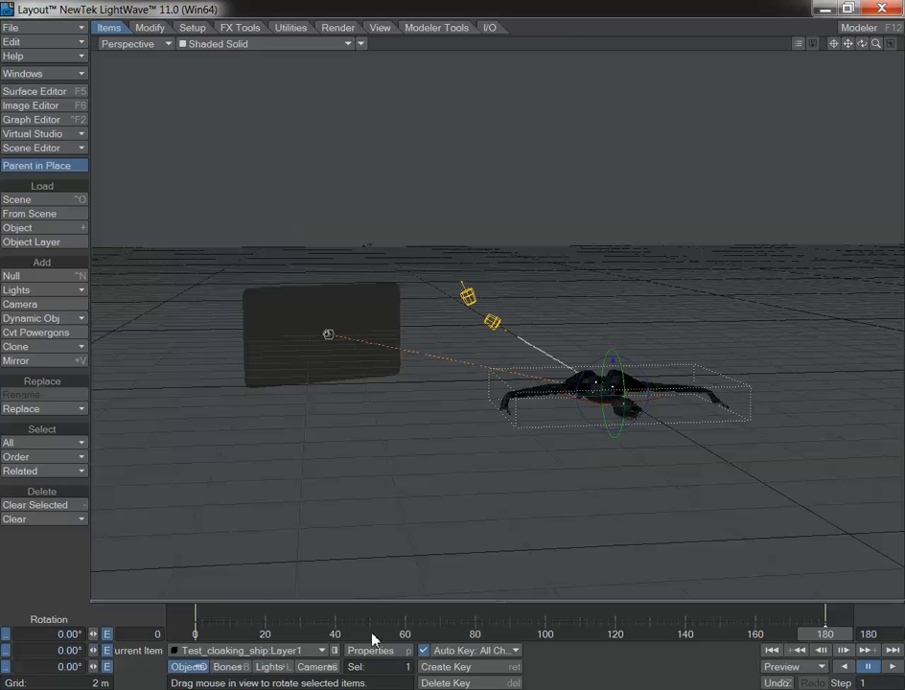
{"action": "left_click_drag", "start_coordinate": [614, 361], "coordinate": [643, 379]}
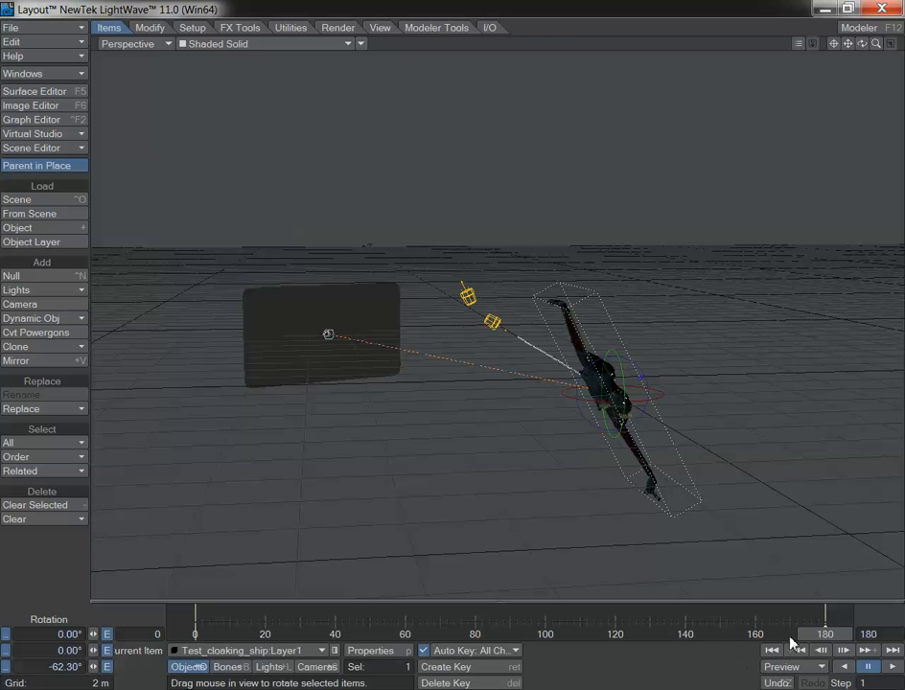
{"action": "left_click_drag", "start_coordinate": [823, 635], "coordinate": [605, 635]}
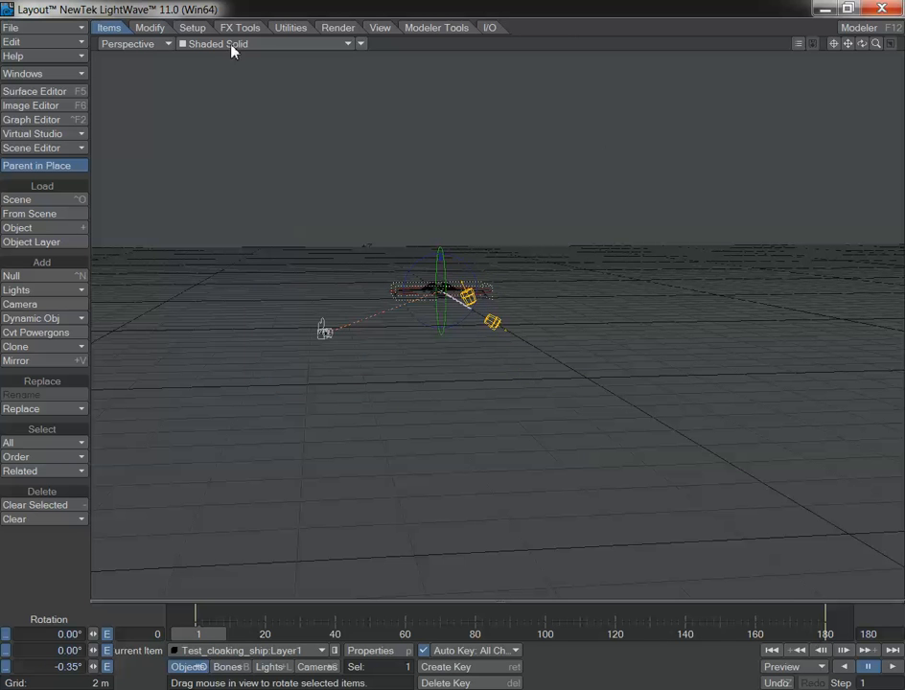
Step: Look through the camera and set the heading and pitch of Camera_control to 0° at frame 0
{"action": "left_click", "coordinate": [134, 43]}
{"action": "left_click", "coordinate": [123, 137]}
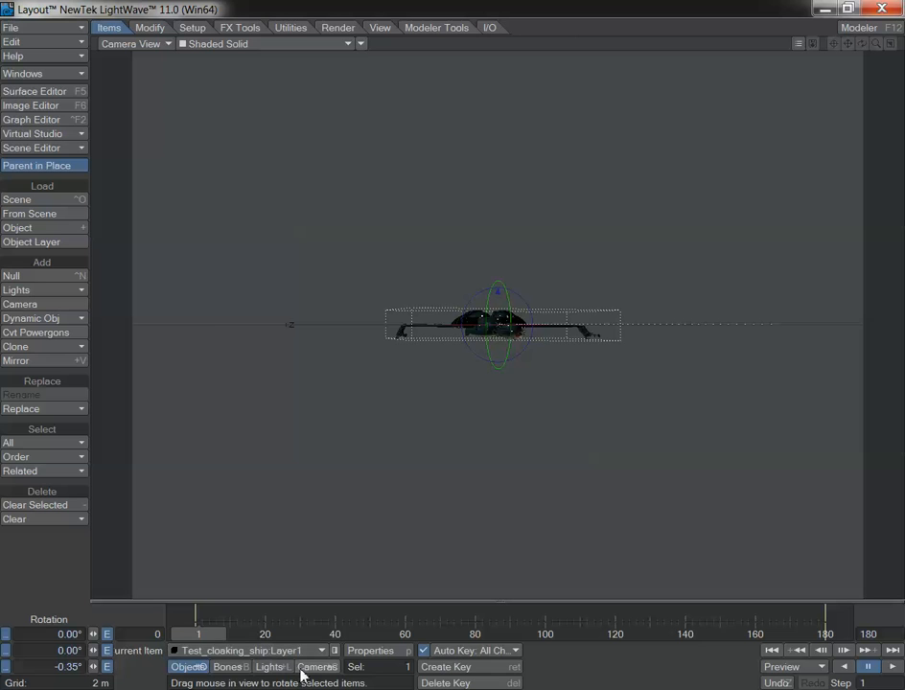
{"action": "left_click", "coordinate": [227, 651]}
{"action": "left_click", "coordinate": [227, 666]}
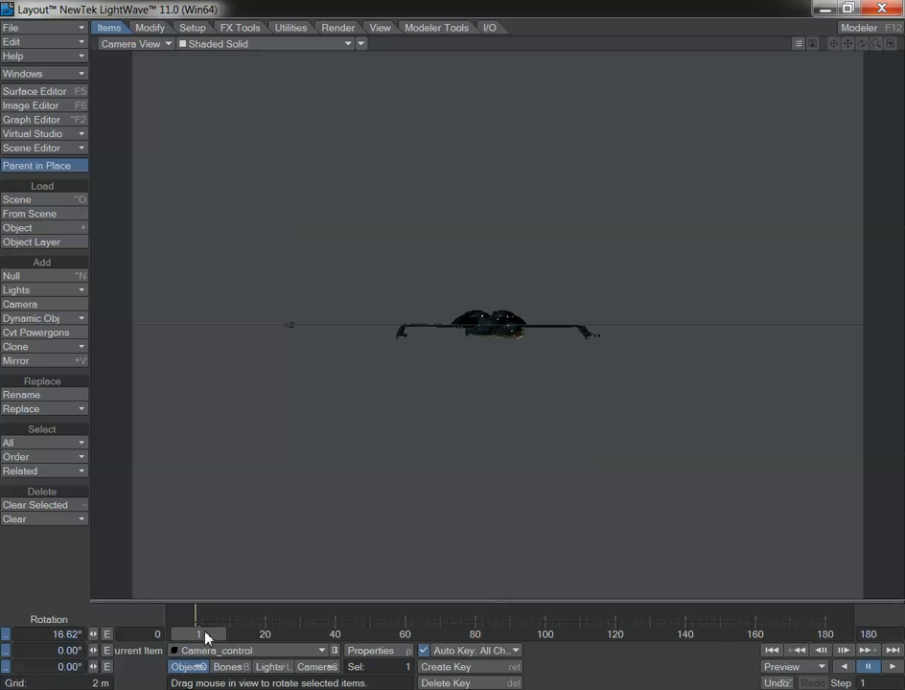
{"action": "left_click_drag", "start_coordinate": [206, 634], "coordinate": [195, 633]}
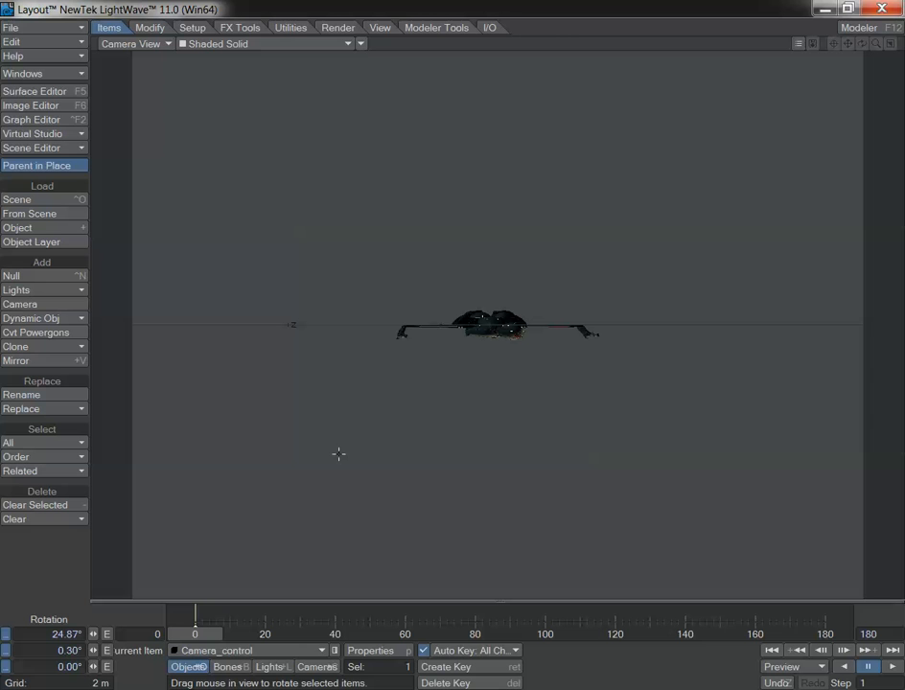
{"action": "left_click", "coordinate": [55, 633]}
{"action": "type", "text": "0"}
{"action": "key", "text": "Tab"}
{"action": "type", "text": "0"}
{"action": "key", "text": "Tab"}
{"action": "key", "text": "Return"}
Step: Reposition Camera_control to about X -6.46 m, Y -1.57 m, Z -2.56 m and scrub the timeline to check the ship's fly-by
{"action": "key", "text": "t"}
{"action": "right_click_drag", "start_coordinate": [603, 467], "coordinate": [603, 564]}
{"action": "left_click_drag", "start_coordinate": [603, 564], "coordinate": [872, 519]}
{"action": "right_click_drag", "start_coordinate": [579, 381], "coordinate": [579, 444]}
{"action": "left_click_drag", "start_coordinate": [194, 634], "coordinate": [401, 637]}
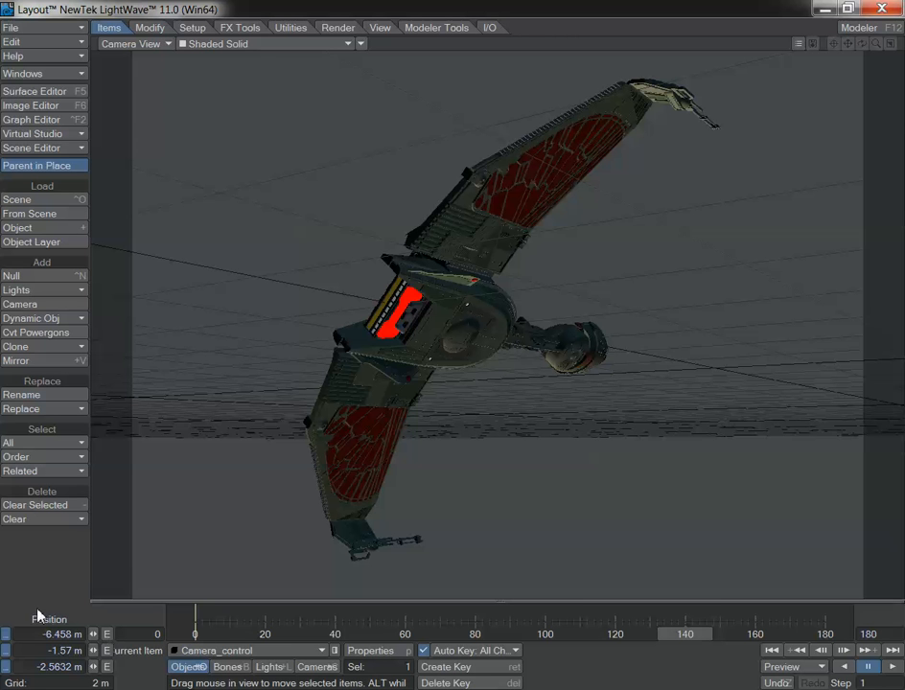
{"action": "left_click_drag", "start_coordinate": [685, 633], "coordinate": [334, 634]}
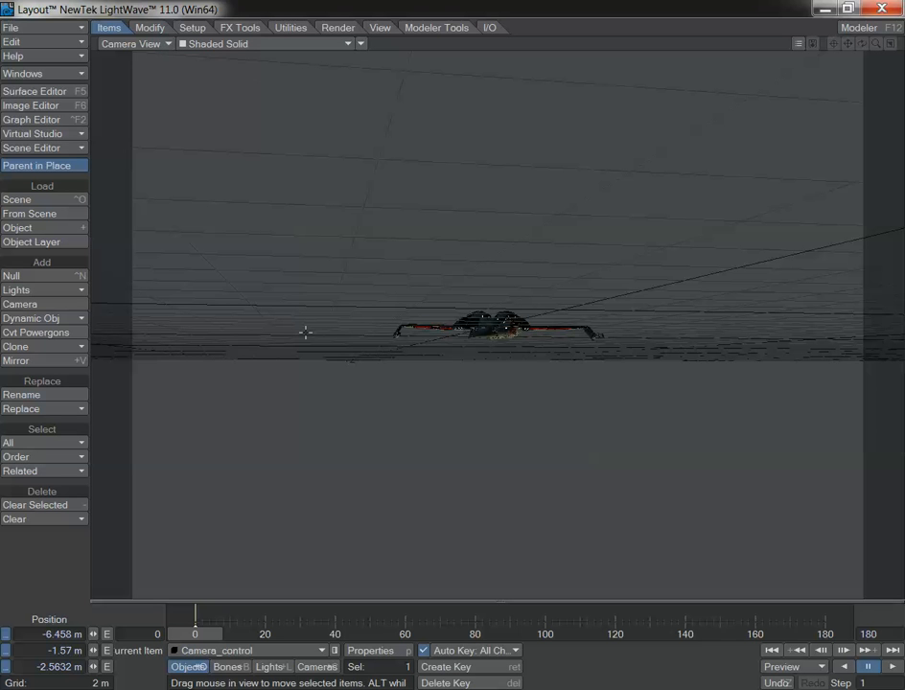
Step: Set the camera's render resolution to XGA (1024 x 768)
{"action": "left_click", "coordinate": [322, 667]}
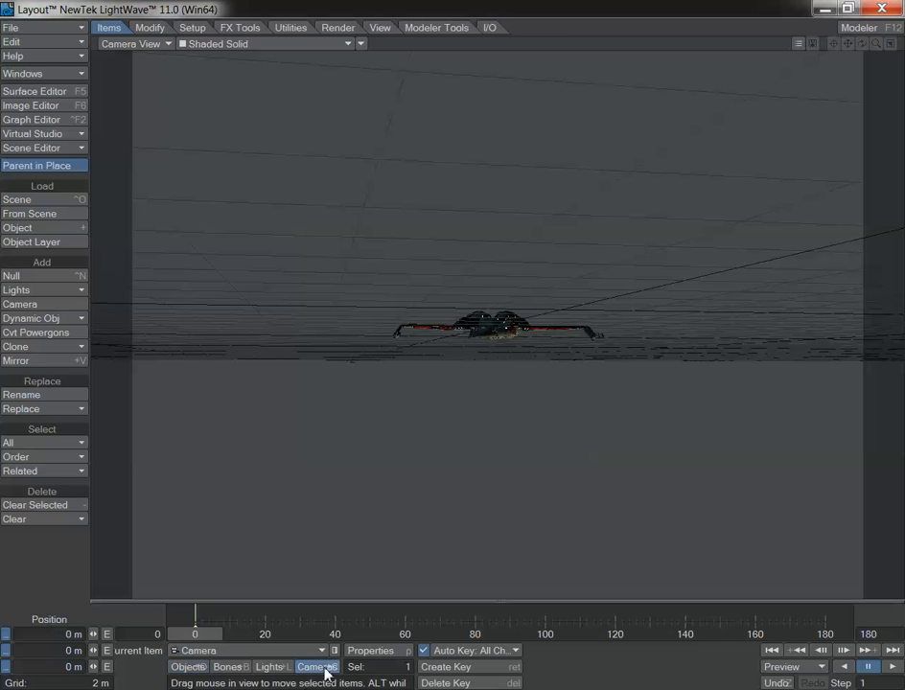
{"action": "left_click", "coordinate": [388, 653]}
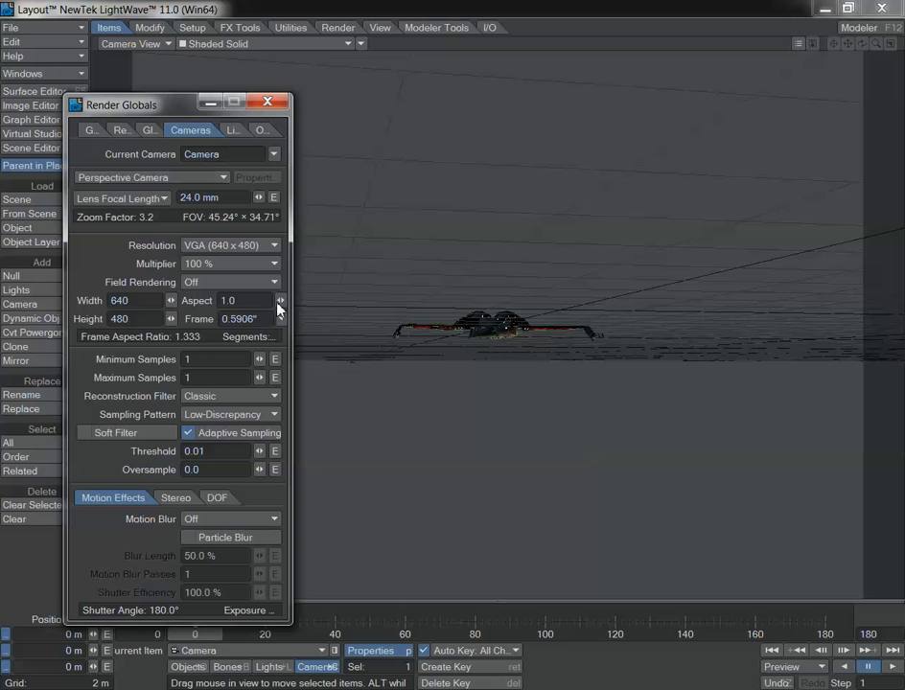
{"action": "left_click", "coordinate": [201, 246]}
{"action": "left_click", "coordinate": [216, 280]}
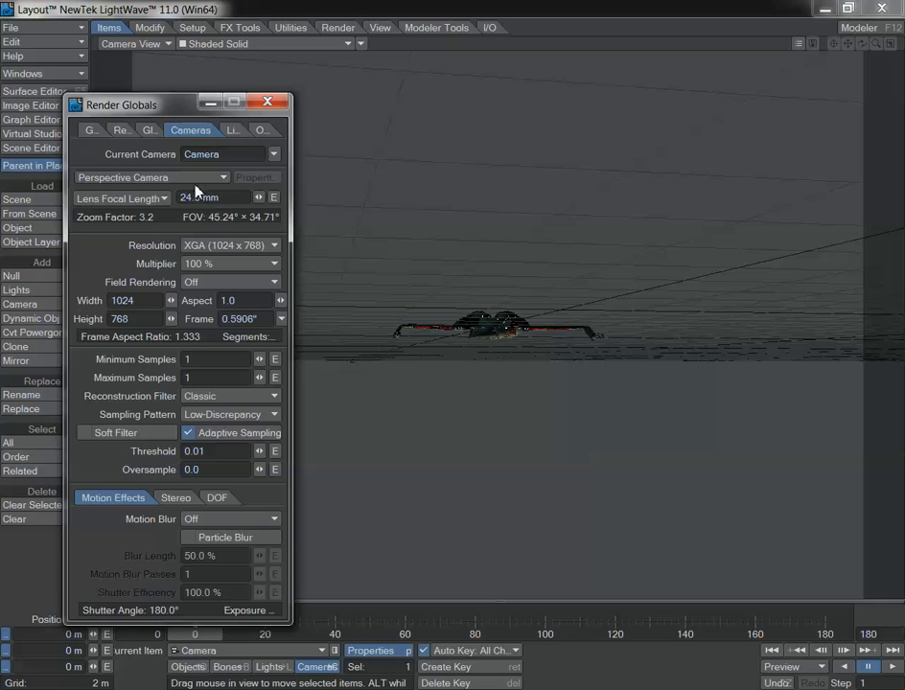
Step: Change the camera type to Advanced Camera and set its Ray Start to UV position on mesh
{"action": "left_click", "coordinate": [195, 180]}
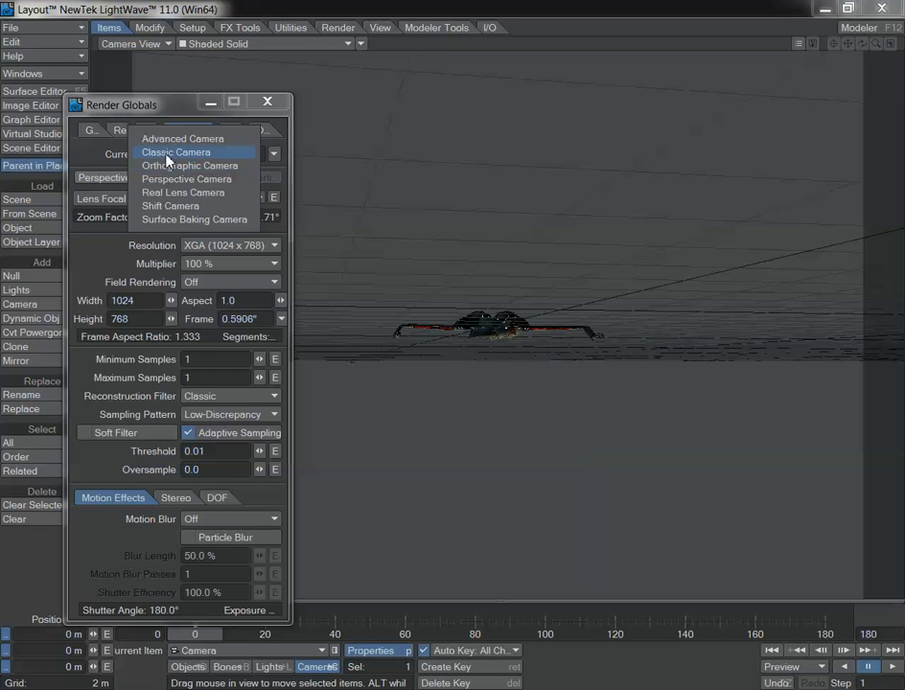
{"action": "left_click", "coordinate": [161, 140]}
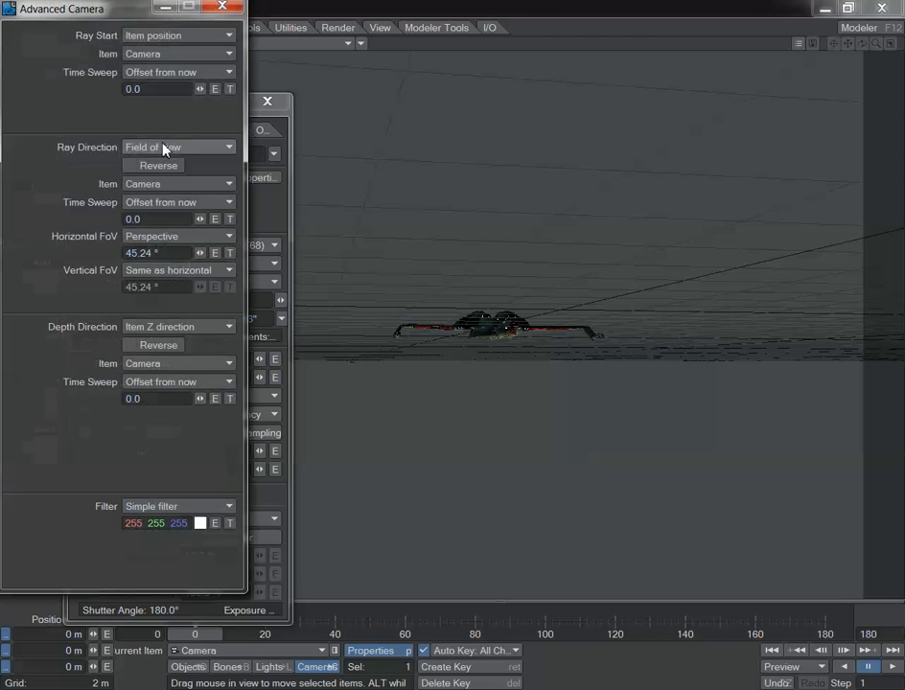
{"action": "left_click", "coordinate": [160, 39]}
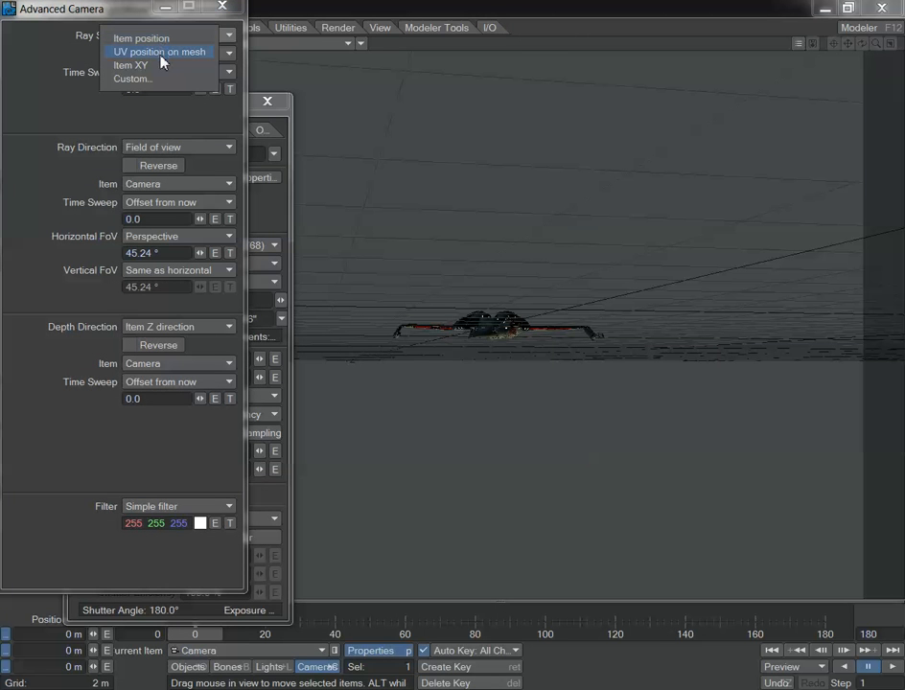
{"action": "left_click", "coordinate": [161, 53]}
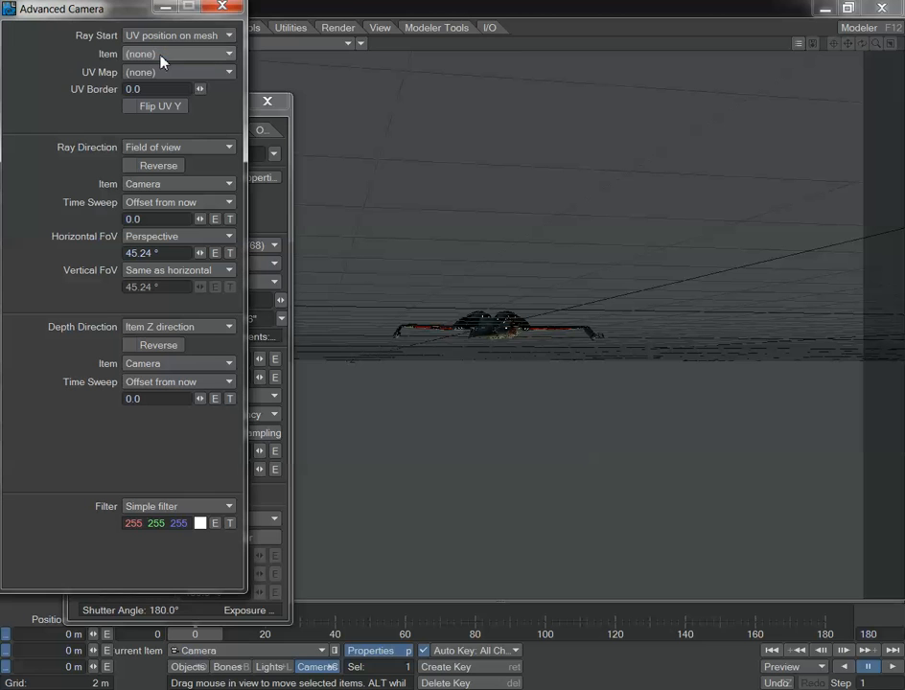
Step: Assign Test_cloaking_ship:Layer2 and the Camera_lense UV map as the ray start source, and close the camera settings
{"action": "left_click", "coordinate": [162, 61]}
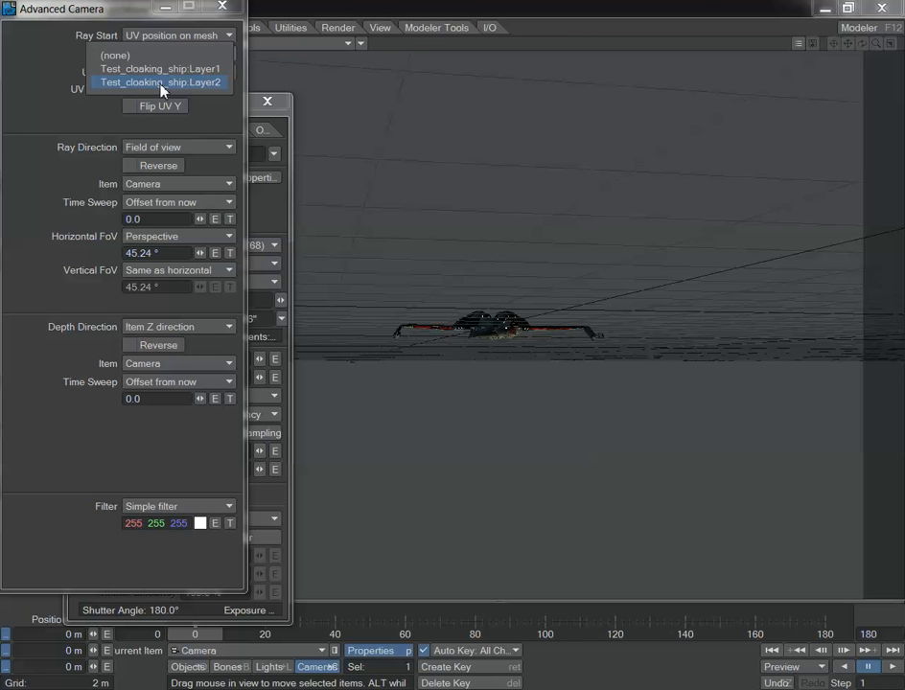
{"action": "left_click", "coordinate": [161, 84]}
{"action": "left_click", "coordinate": [163, 73]}
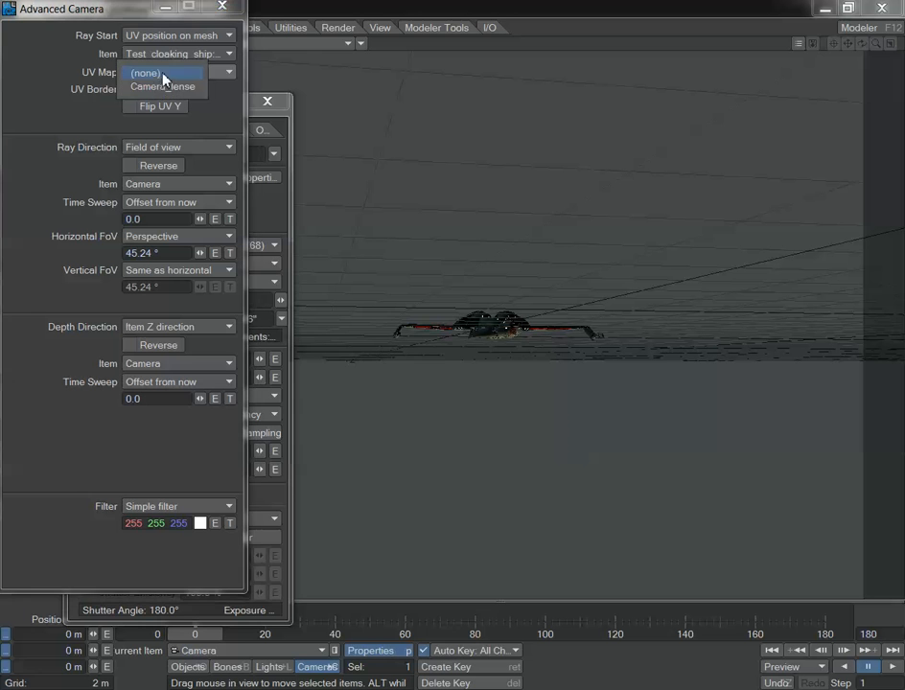
{"action": "left_click", "coordinate": [162, 88]}
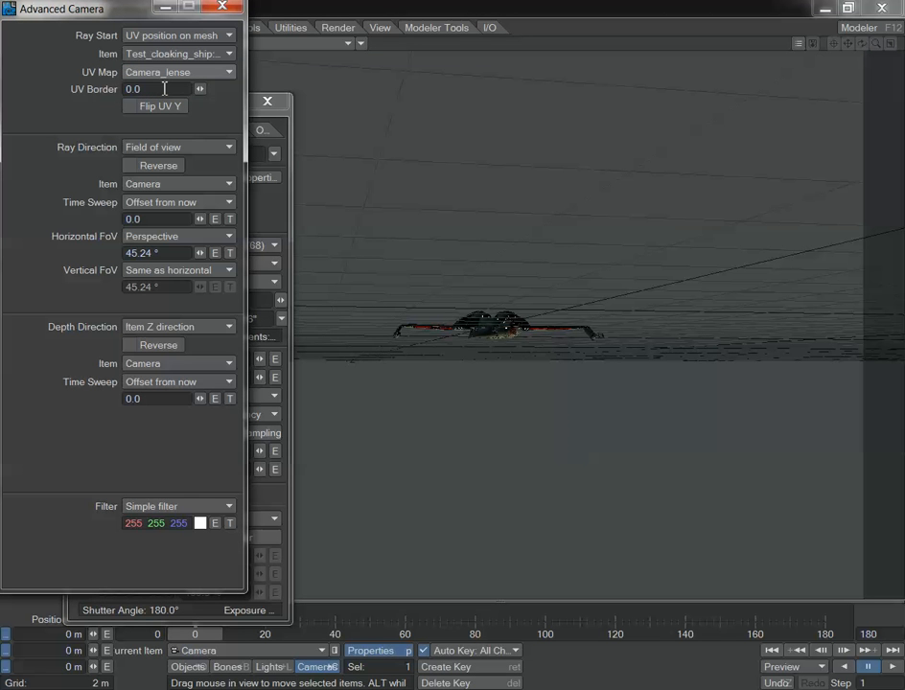
{"action": "left_click", "coordinate": [229, 9]}
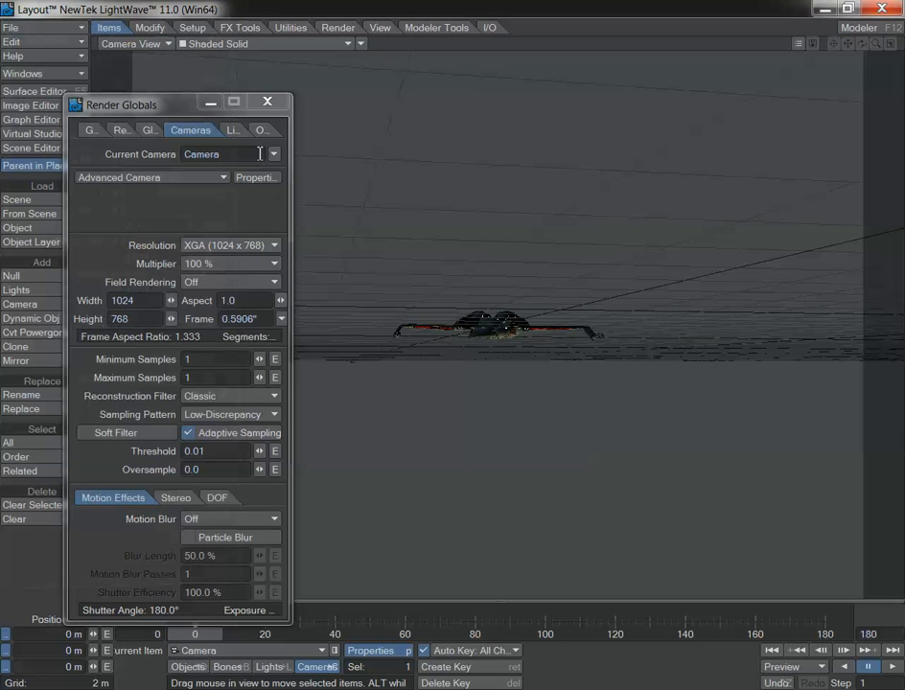
{"action": "left_click", "coordinate": [268, 101]}
Step: Show the lens panel up close in the Perspective view, centred on the camera, and turn on Headlight for the view
{"action": "left_click", "coordinate": [144, 29]}
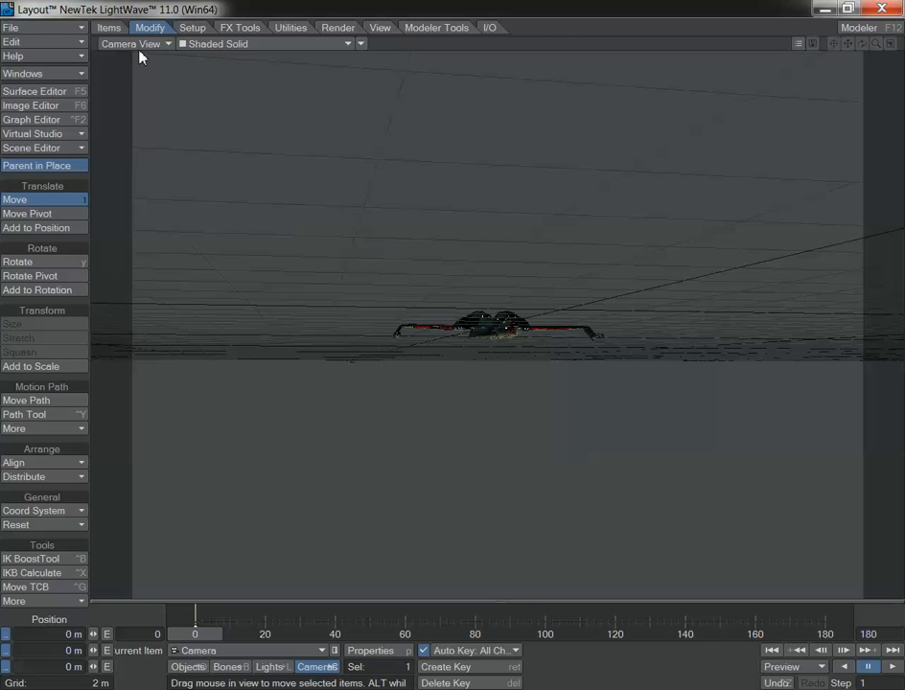
{"action": "left_click", "coordinate": [129, 44]}
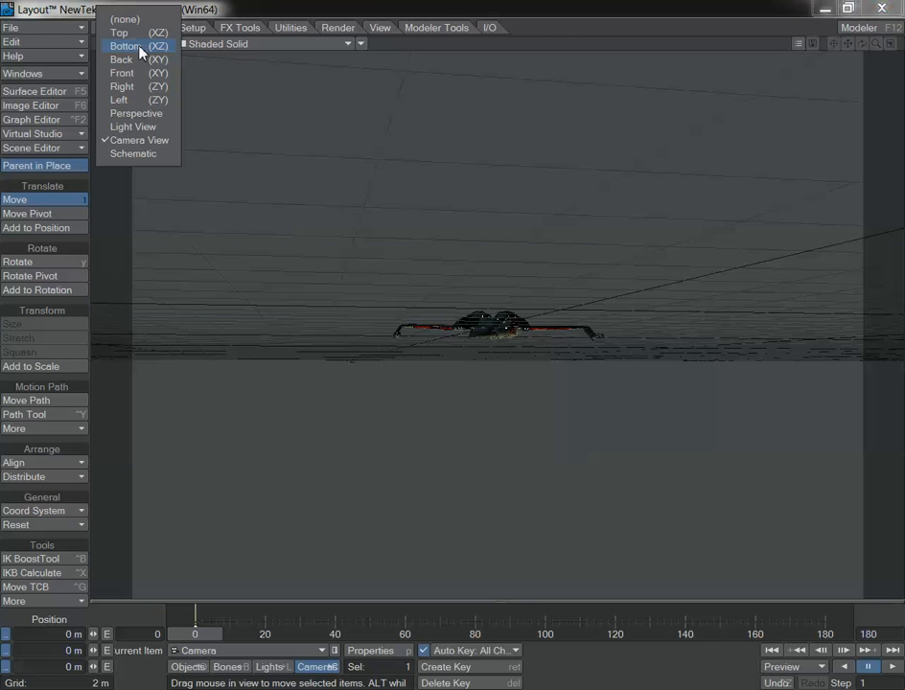
{"action": "left_click", "coordinate": [132, 114]}
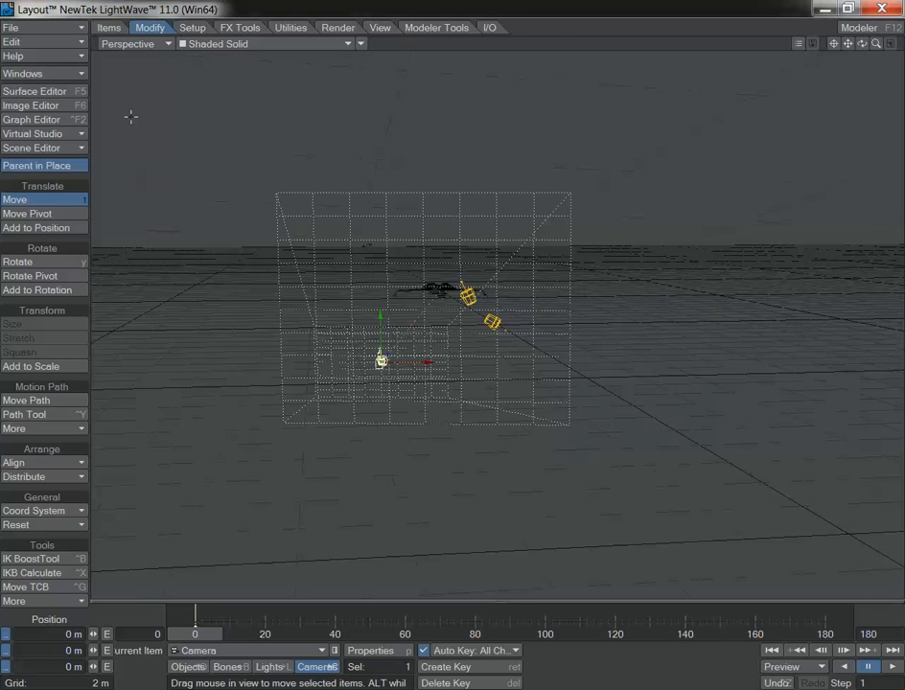
{"action": "left_click", "coordinate": [834, 45]}
{"action": "left_click_drag", "start_coordinate": [862, 44], "coordinate": [633, 63]}
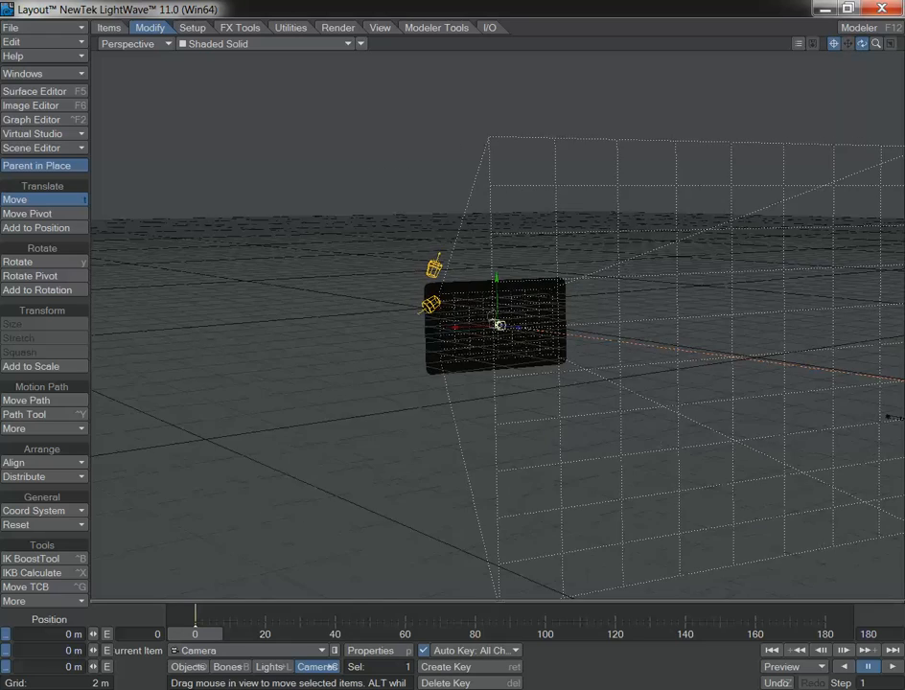
{"action": "left_click_drag", "start_coordinate": [877, 45], "coordinate": [690, 55]}
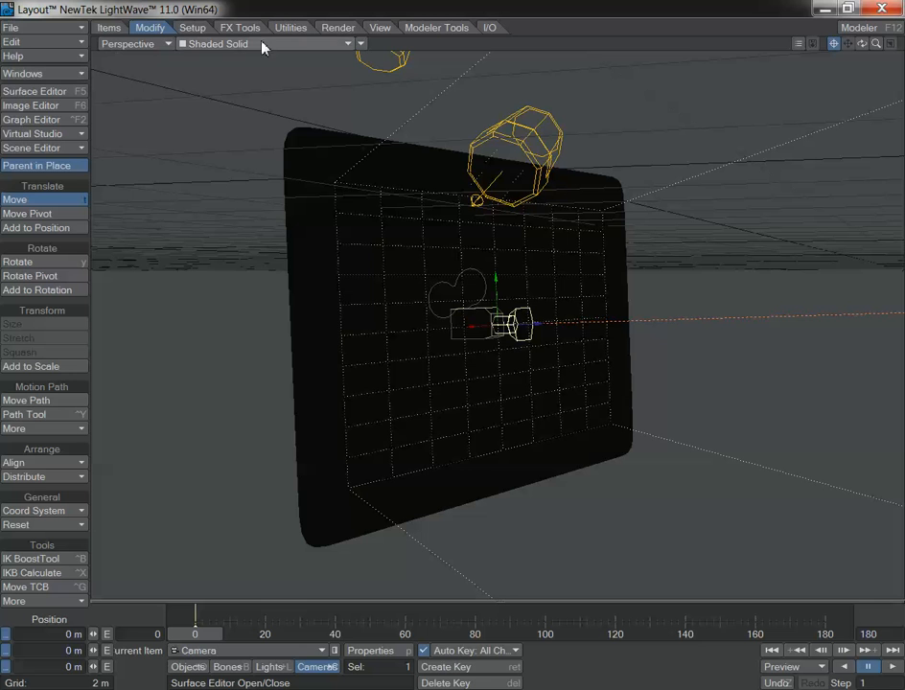
{"action": "left_click", "coordinate": [362, 44]}
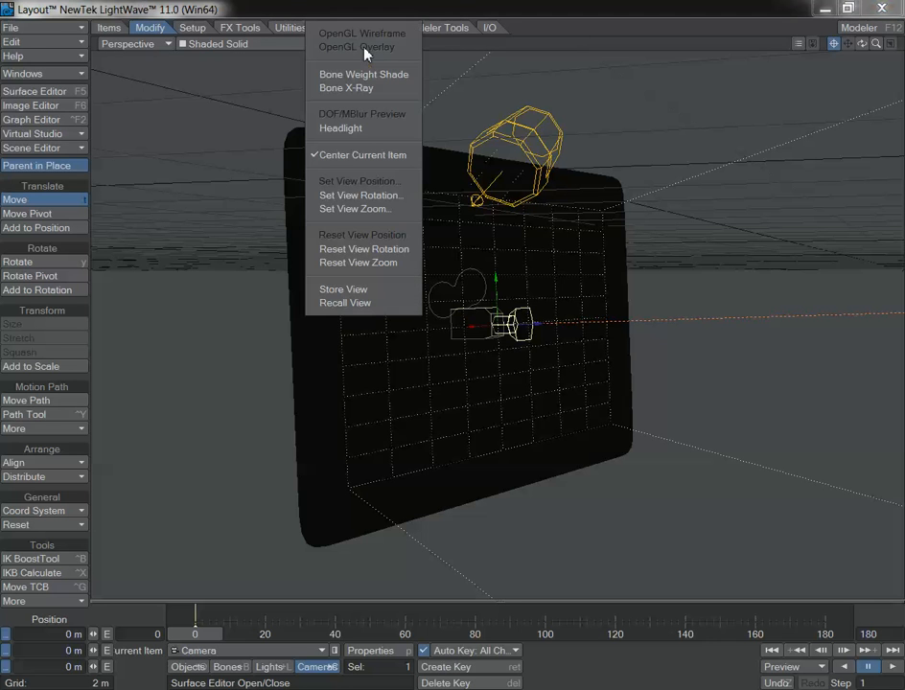
{"action": "left_click", "coordinate": [350, 128]}
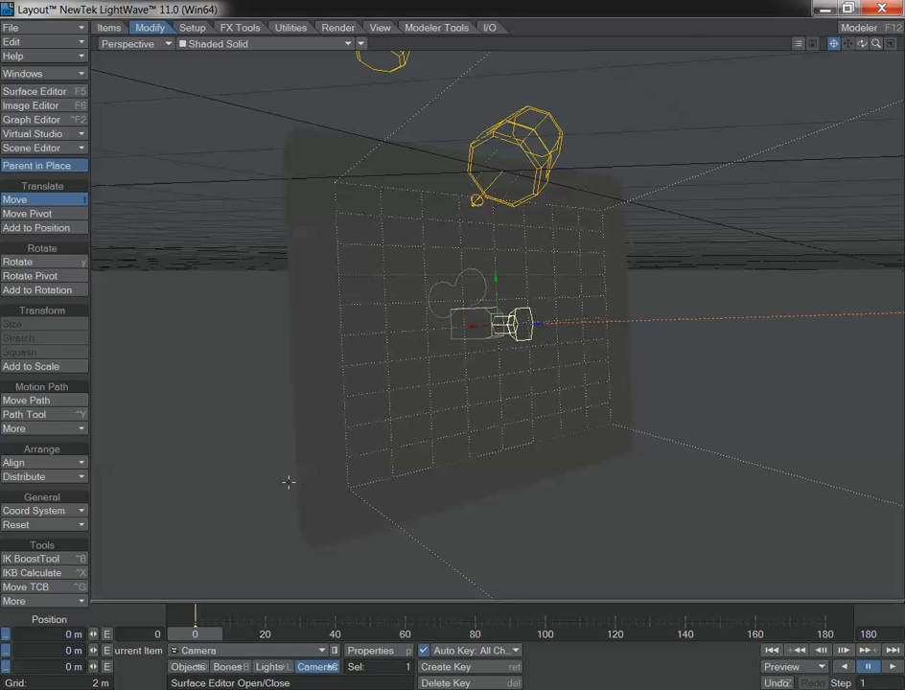
Step: Set the render SubPatch level of Test_cloaking_ship:Layer2 to 6 in its object properties
{"action": "left_click", "coordinate": [185, 668]}
{"action": "left_click", "coordinate": [211, 652]}
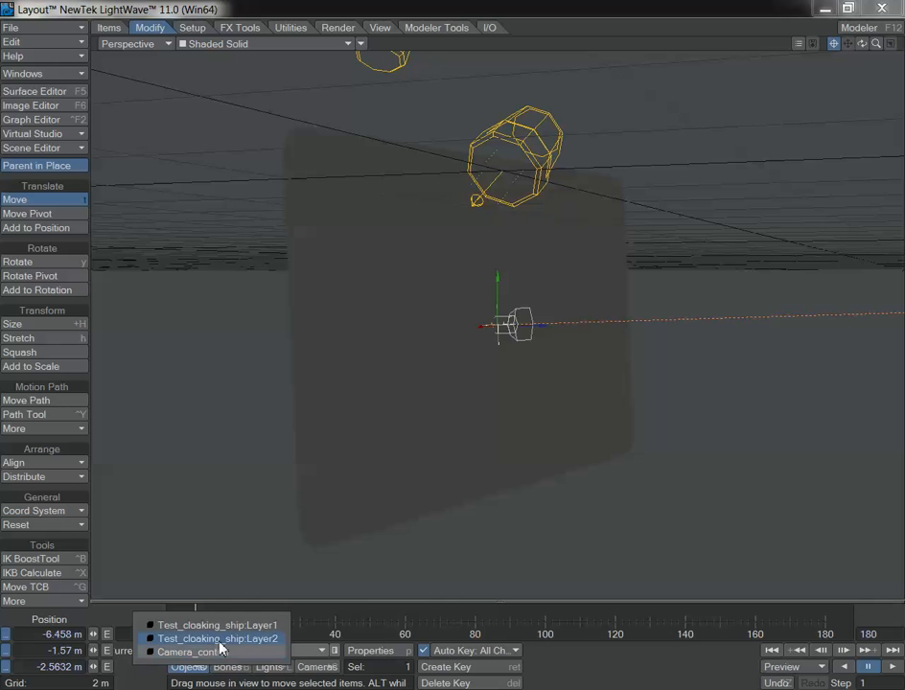
{"action": "left_click", "coordinate": [219, 639]}
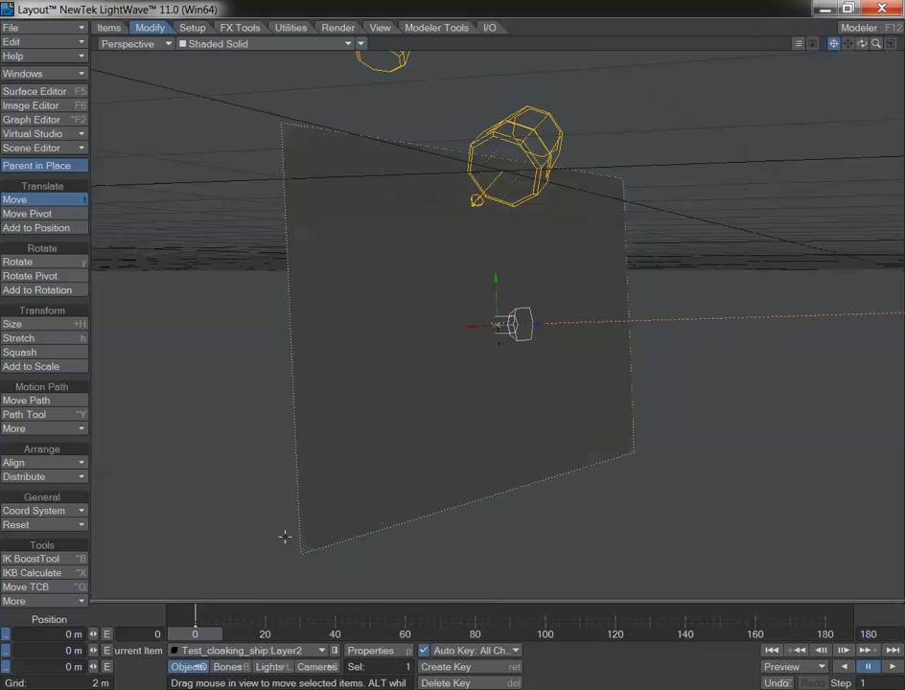
{"action": "left_click", "coordinate": [369, 651]}
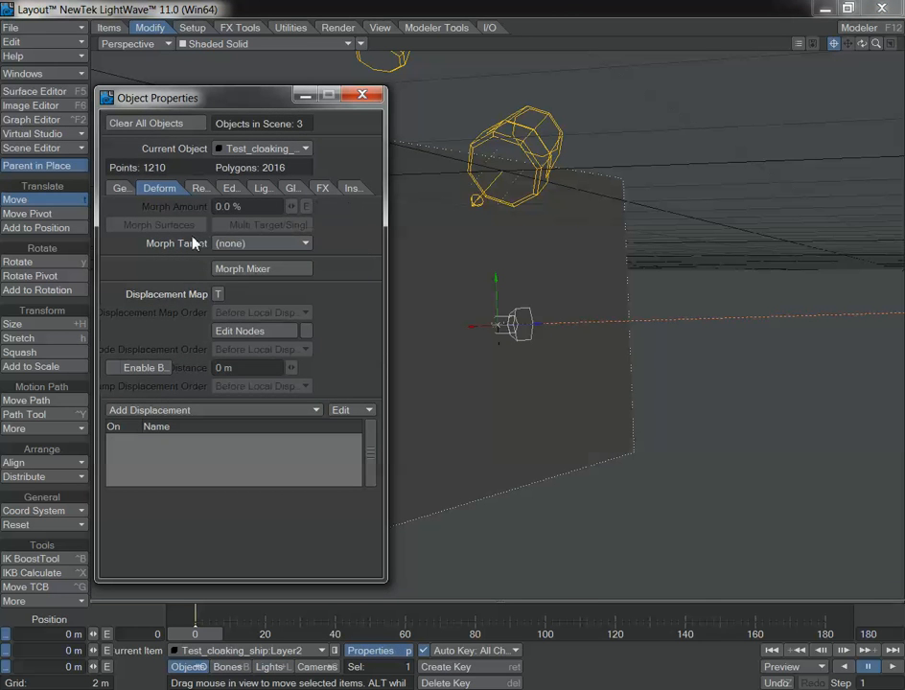
{"action": "left_click", "coordinate": [121, 190]}
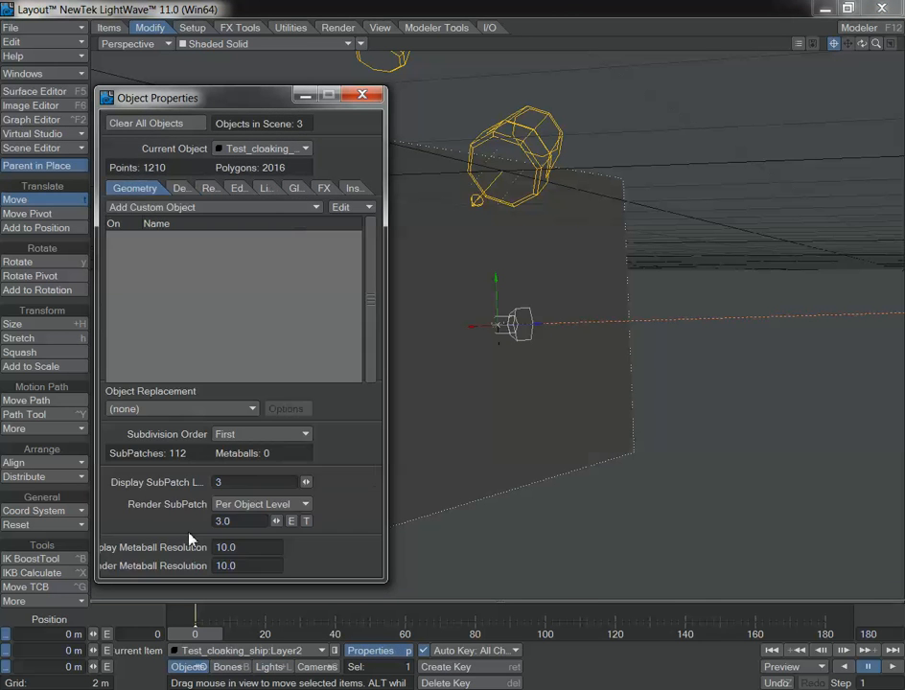
{"action": "left_click", "coordinate": [252, 525]}
{"action": "type", "text": "6"}
{"action": "key", "text": "Return"}
Step: Set the lens panel's display SubPatch level to 6
{"action": "left_click_drag", "start_coordinate": [254, 485], "coordinate": [75, 481]}
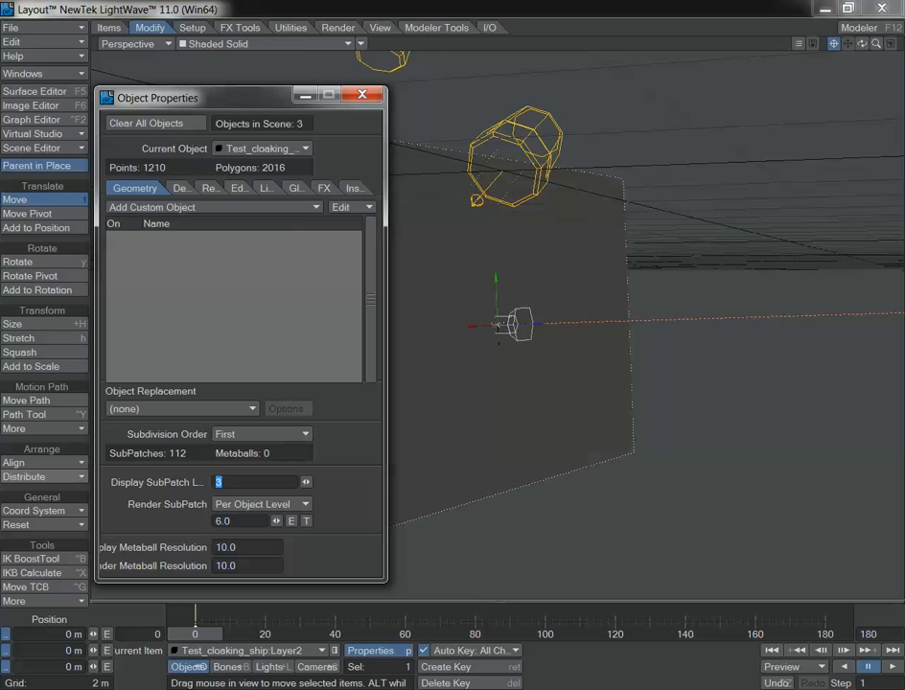
{"action": "type", "text": "6"}
{"action": "key", "text": "Return"}
{"action": "key", "text": "Return"}
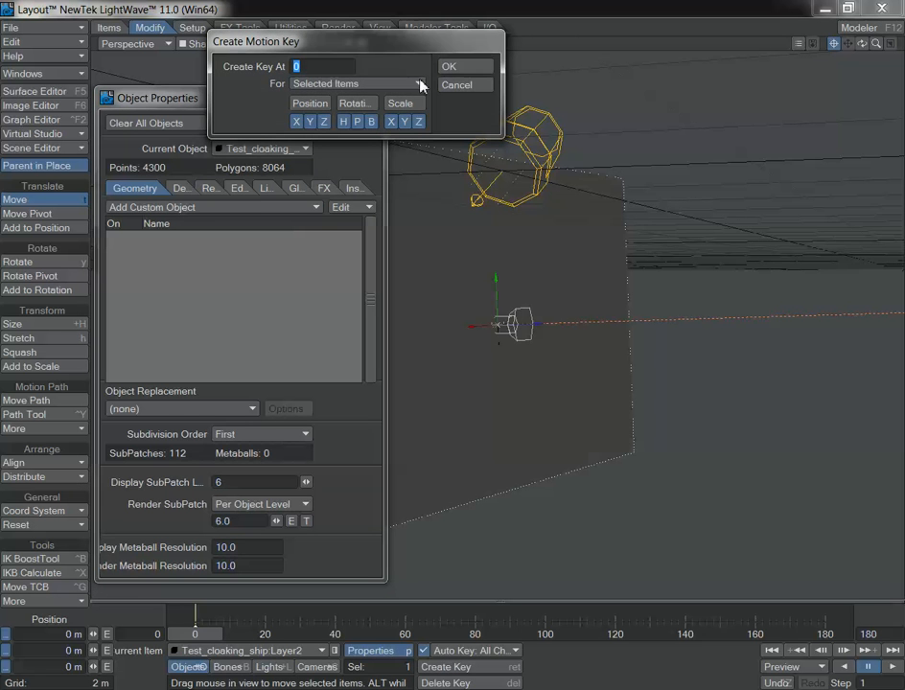
{"action": "left_click", "coordinate": [447, 67]}
Step: Add a Textured Displacement to the lens panel and open its texture for editing
{"action": "left_click", "coordinate": [192, 189]}
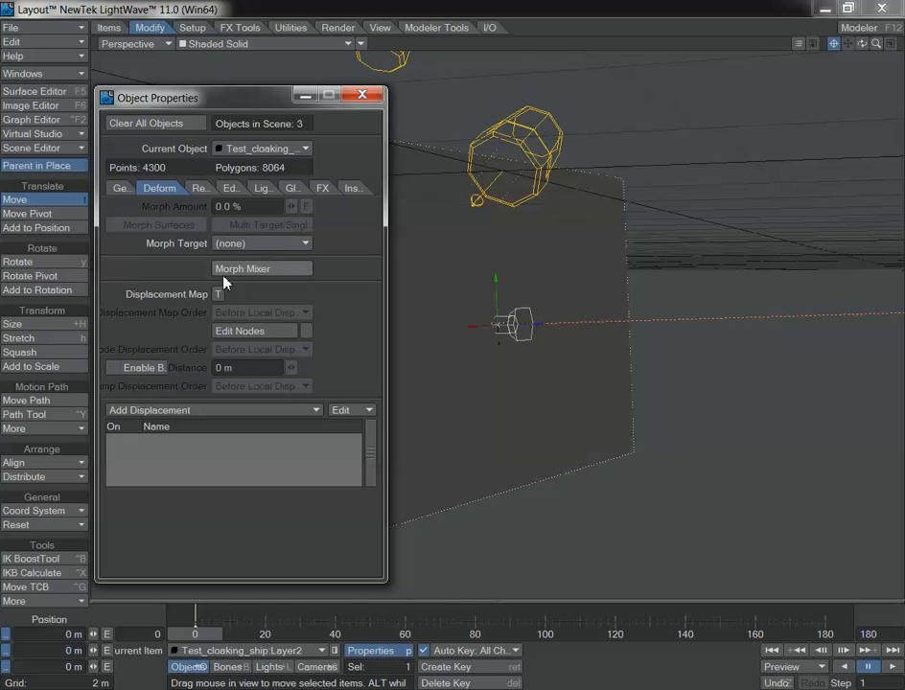
{"action": "left_click", "coordinate": [212, 410]}
{"action": "left_click", "coordinate": [210, 411]}
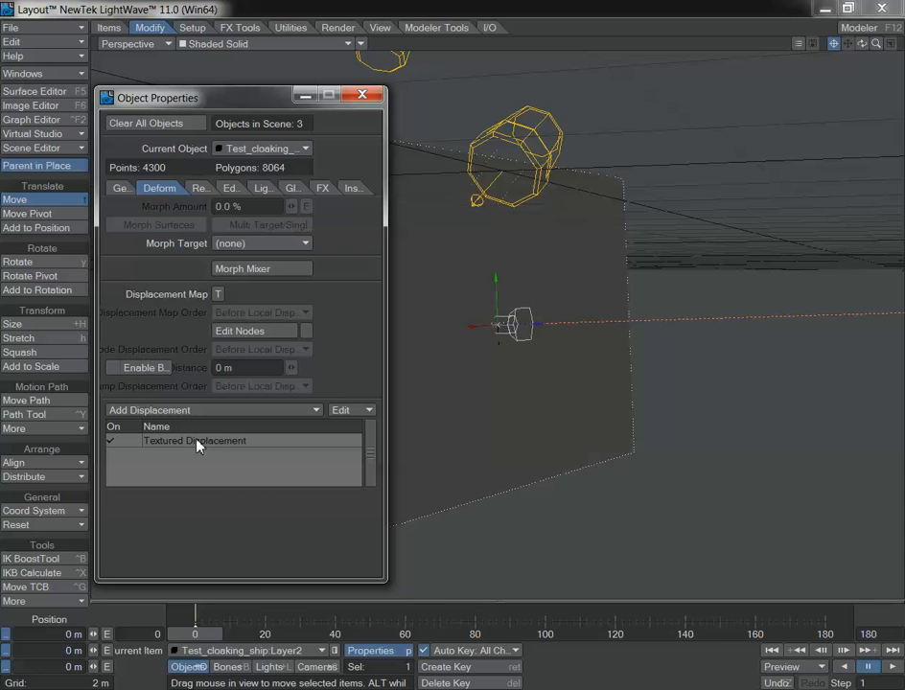
{"action": "left_click", "coordinate": [198, 442]}
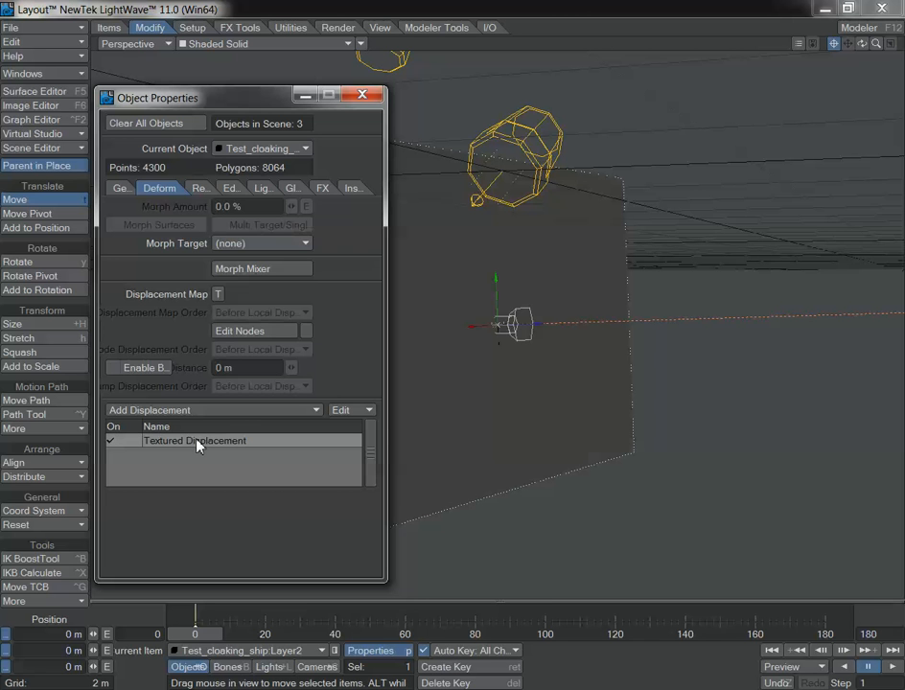
{"action": "double_click", "coordinate": [198, 442]}
Step: Make the displacement layer an Underwater procedural texture that displaces the panel along the Z axis
{"action": "left_click", "coordinate": [308, 211]}
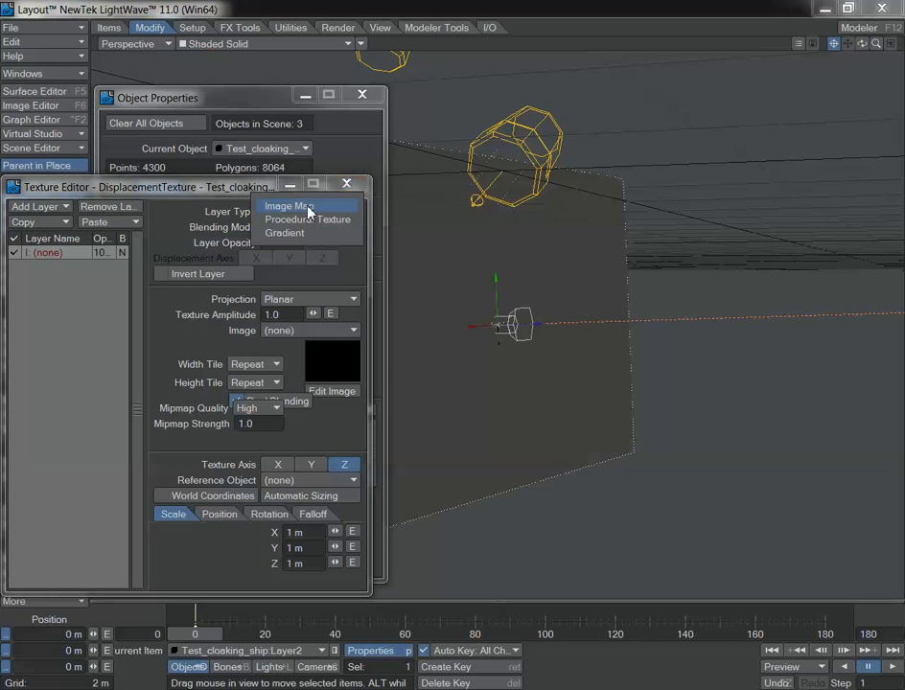
{"action": "left_click", "coordinate": [310, 219]}
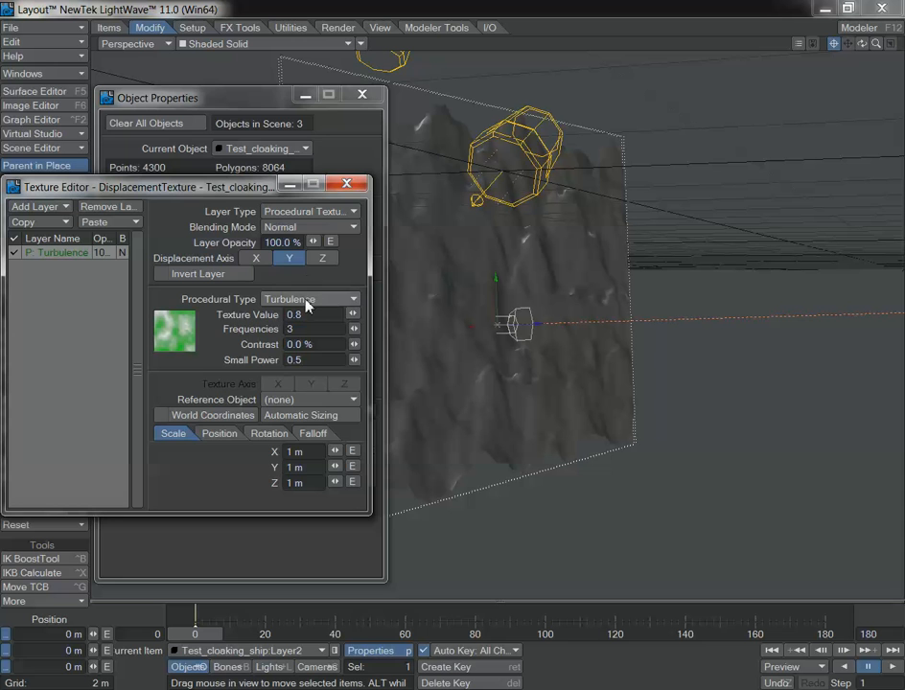
{"action": "left_click", "coordinate": [357, 299]}
{"action": "left_click", "coordinate": [305, 313]}
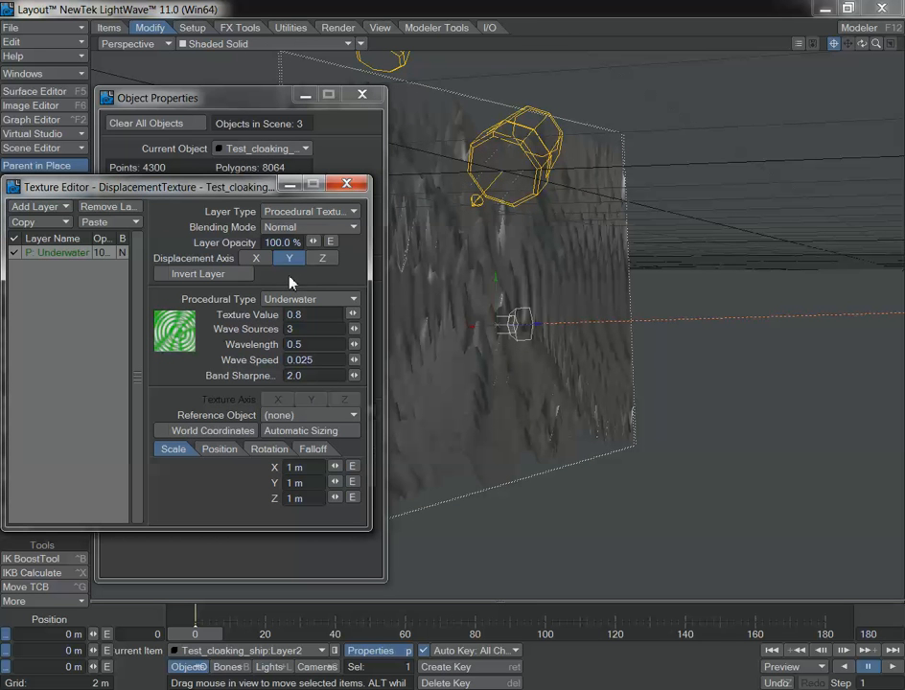
{"action": "left_click", "coordinate": [322, 259]}
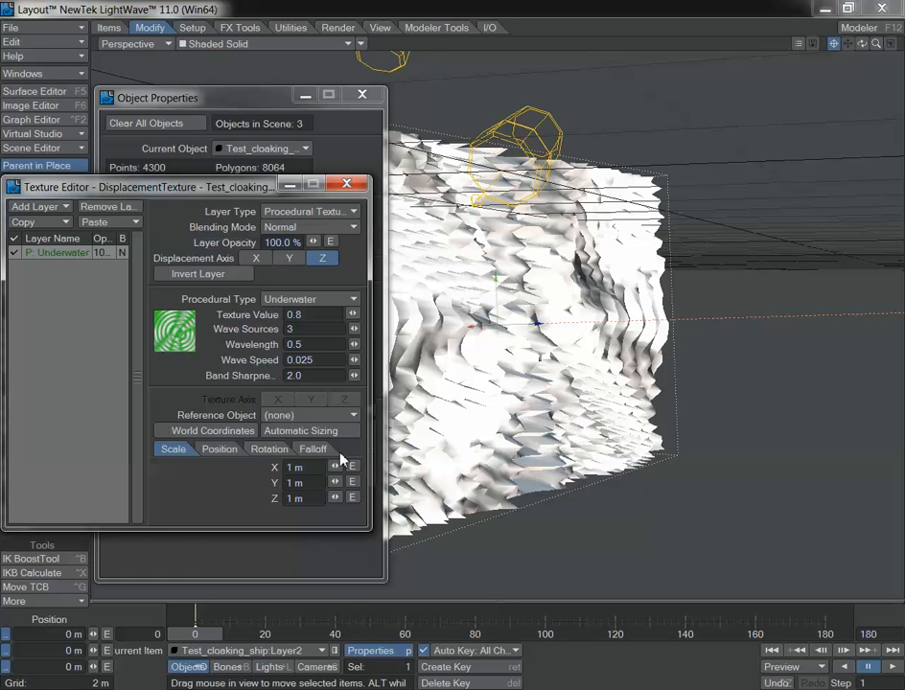
Step: Set the Underwater texture's Texture Value to 0.2 and its Wavelength to 0.8
{"action": "left_click", "coordinate": [324, 314]}
{"action": "type", "text": ".2"}
{"action": "key", "text": "Return"}
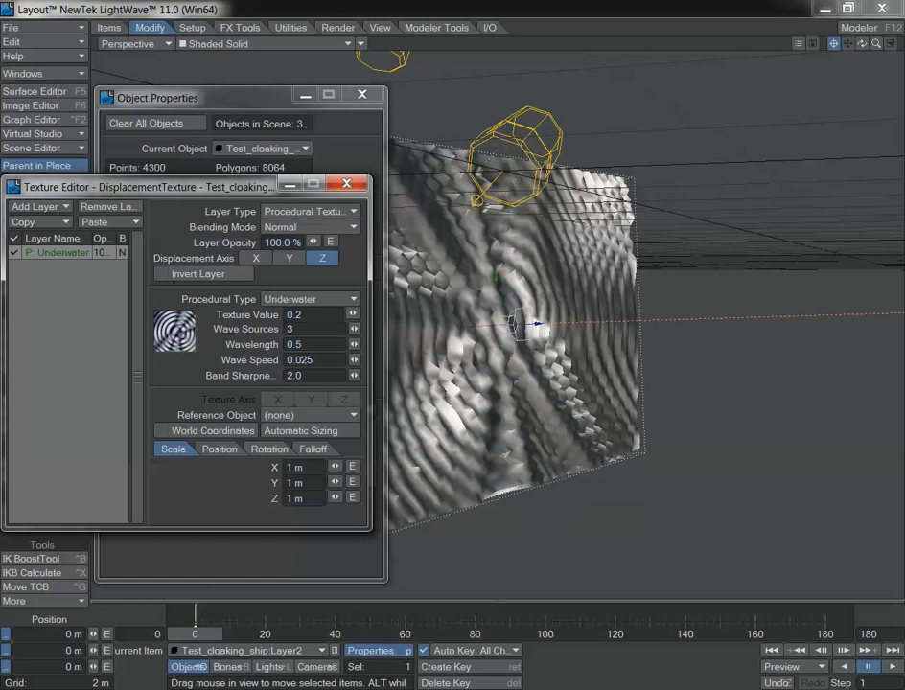
{"action": "left_click_drag", "start_coordinate": [354, 344], "coordinate": [304, 349]}
{"action": "double_click", "coordinate": [304, 349]}
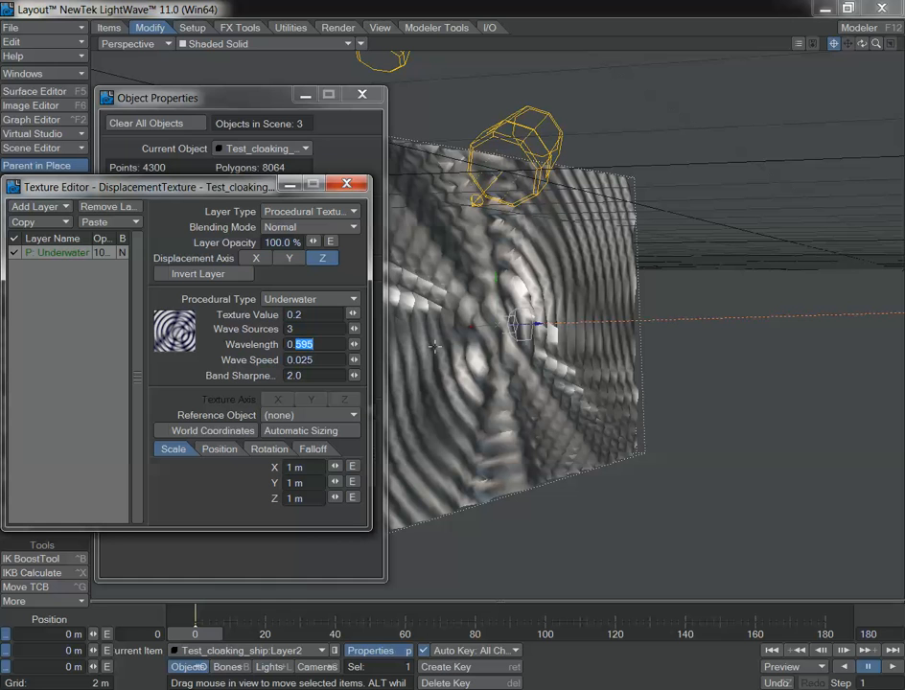
{"action": "type", "text": "0.8"}
{"action": "key", "text": "Tab"}
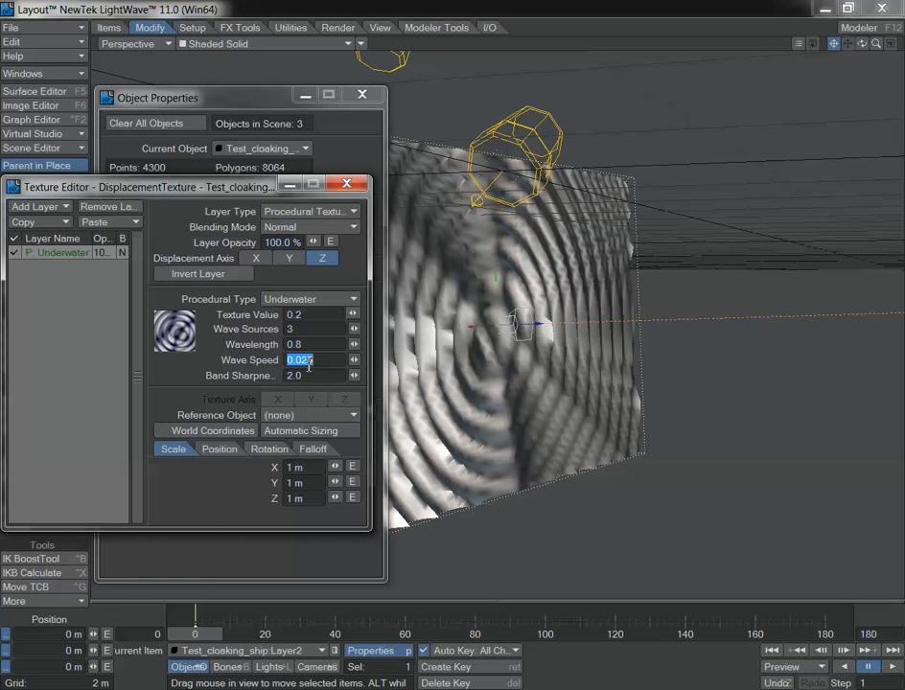
Step: Set the Underwater texture's Wave Speed to 0.018
{"action": "left_click_drag", "start_coordinate": [301, 362], "coordinate": [348, 364]}
{"action": "type", "text": "18"}
{"action": "key", "text": "Tab"}
Step: Look through the scene camera and go to frame 86 of the ship's fly-by
{"action": "left_click", "coordinate": [128, 43]}
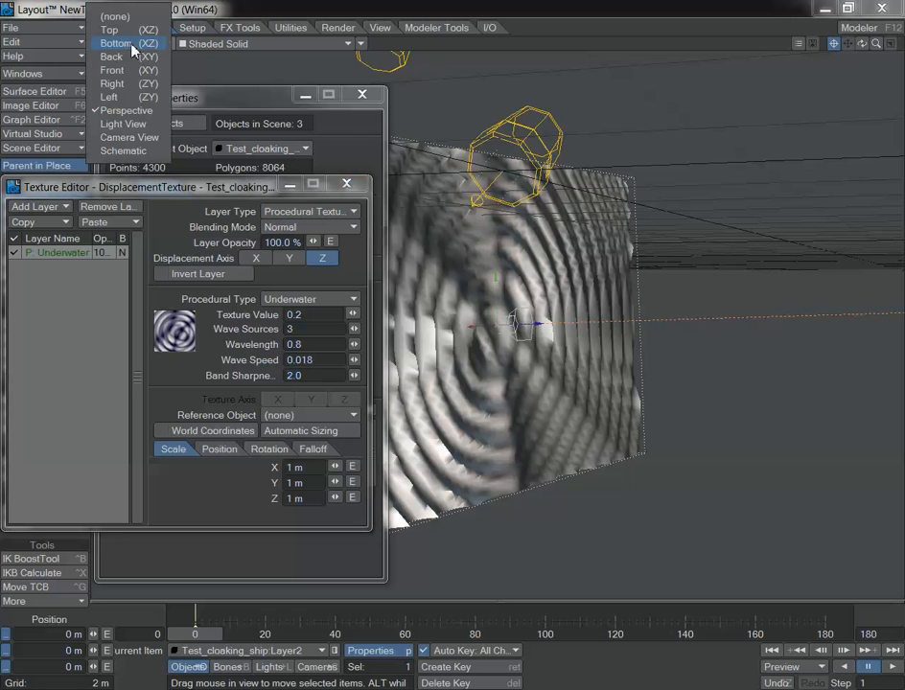
{"action": "left_click", "coordinate": [132, 147]}
{"action": "left_click", "coordinate": [129, 43]}
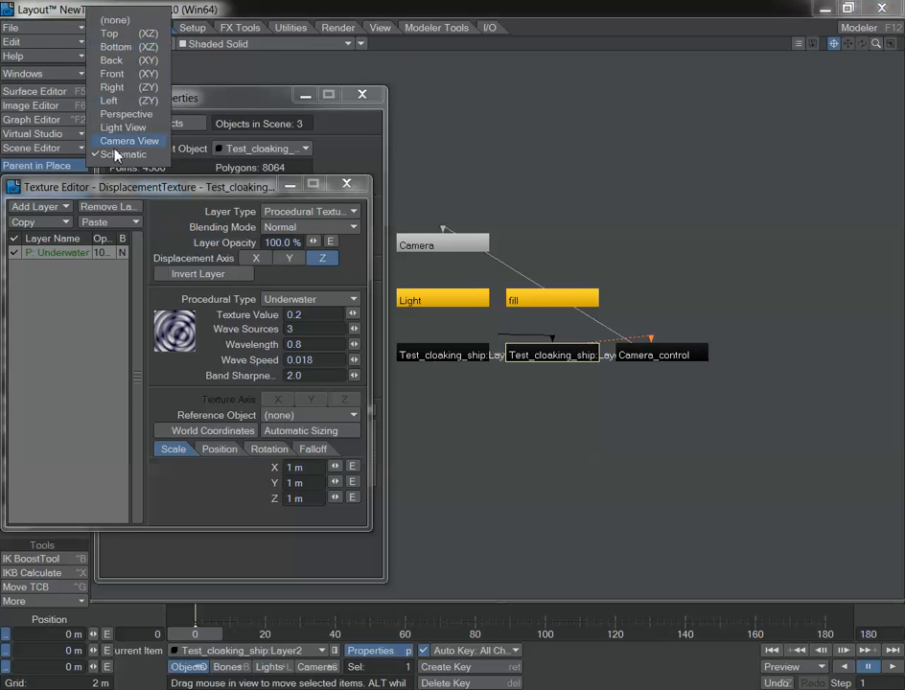
{"action": "left_click", "coordinate": [117, 133]}
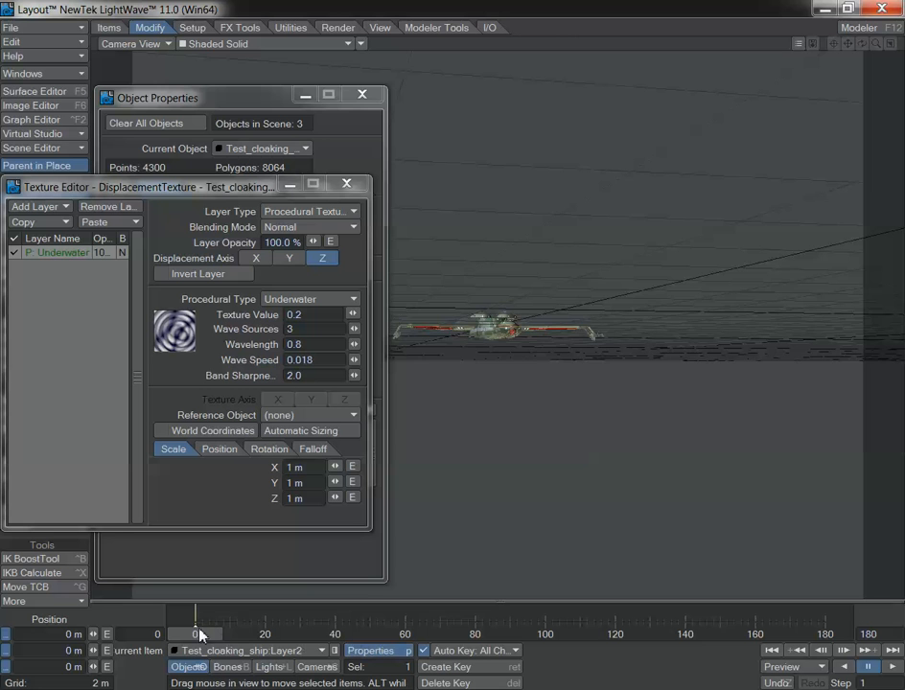
{"action": "left_click_drag", "start_coordinate": [197, 634], "coordinate": [495, 634]}
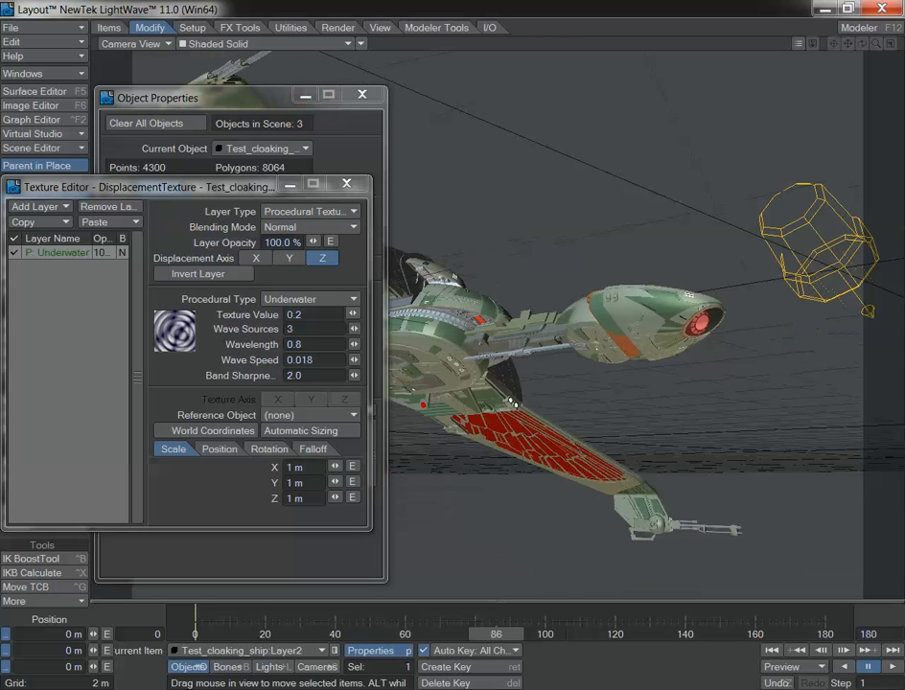
Step: Render frame 86 with the Image Viewer enabled, view the finished image and minimize it
{"action": "key", "text": "F9"}
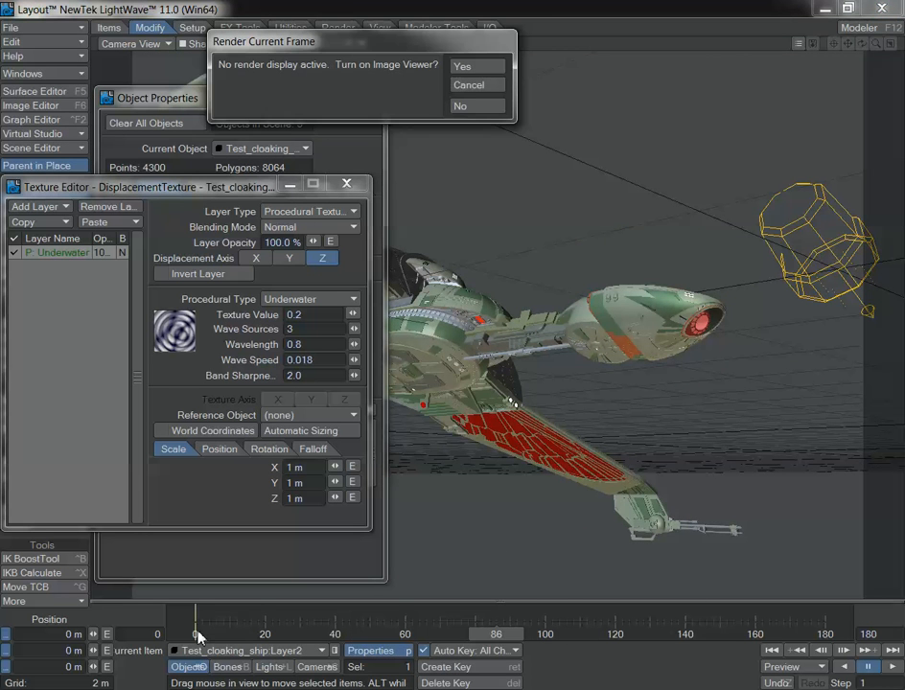
{"action": "left_click", "coordinate": [477, 67]}
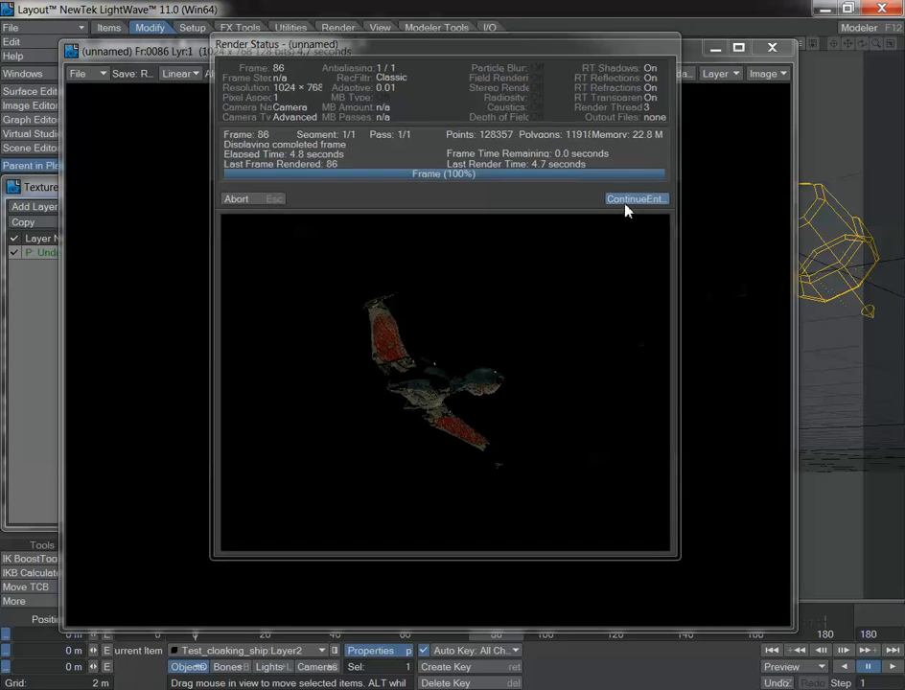
{"action": "left_click", "coordinate": [628, 199]}
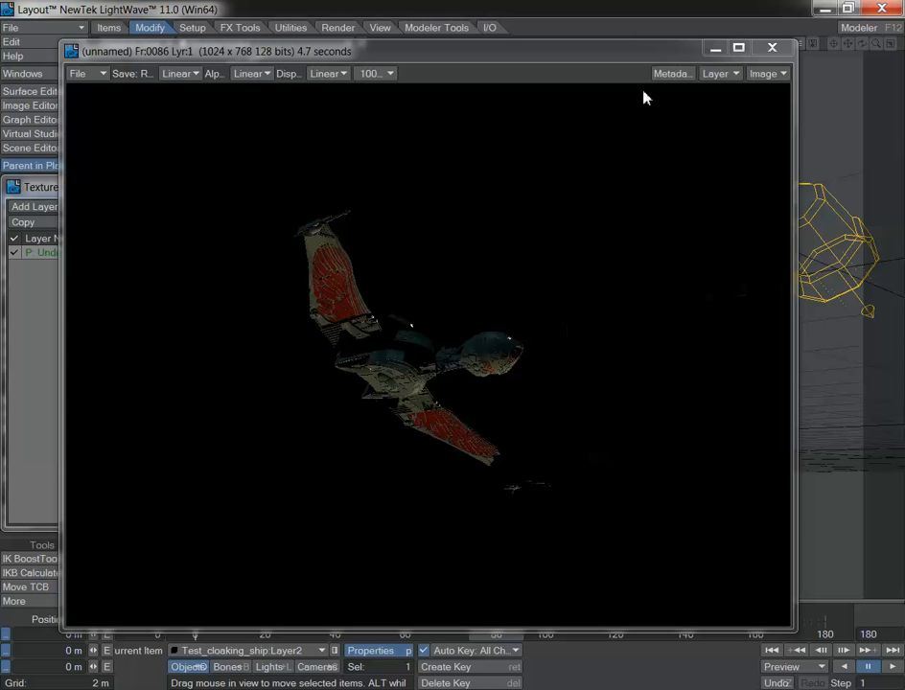
{"action": "left_click", "coordinate": [715, 48]}
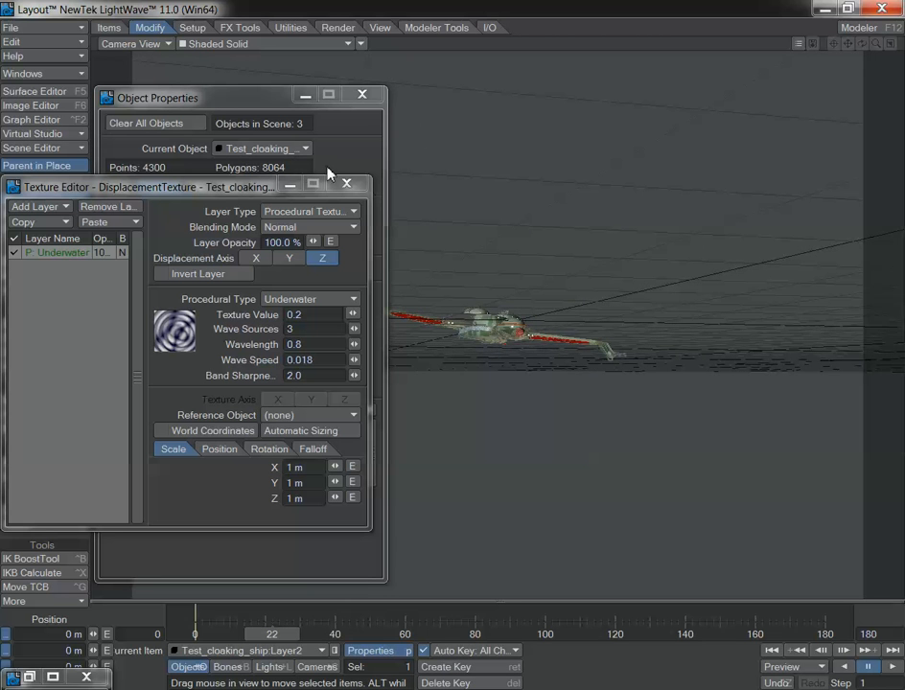
Step: Examine the rippled lens panel and its position relative to the camera and ship from several angles in the Perspective view
{"action": "left_click", "coordinate": [115, 43]}
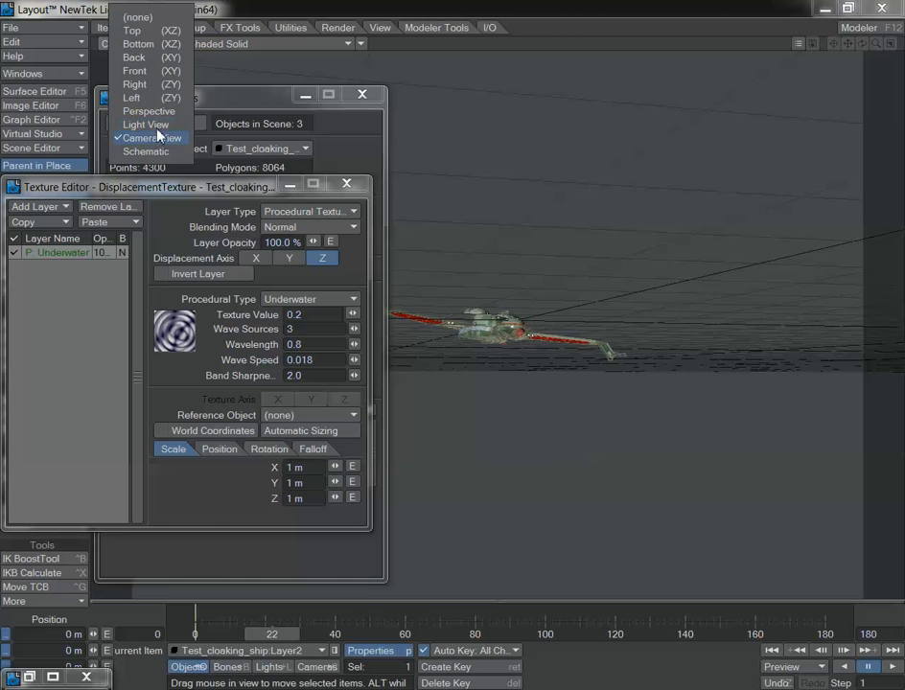
{"action": "left_click", "coordinate": [161, 111]}
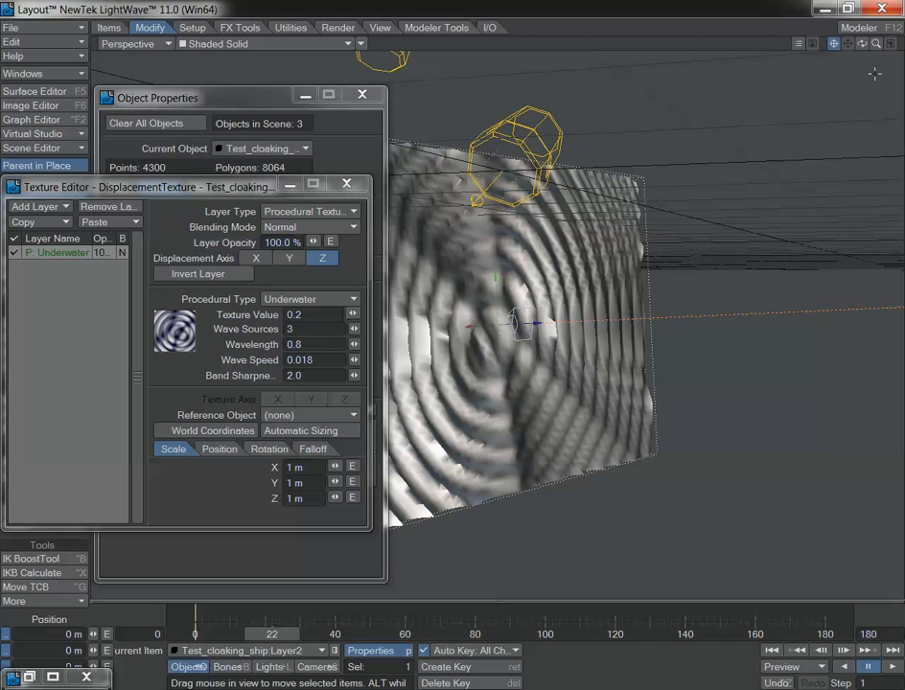
{"action": "mouse_move", "coordinate": [874, 46]}
{"action": "left_mouse_down"}
{"action": "mouse_move", "coordinate": [844, 46]}
{"action": "mouse_move", "coordinate": [899, 45]}
{"action": "mouse_move", "coordinate": [863, 46]}
{"action": "left_mouse_up"}
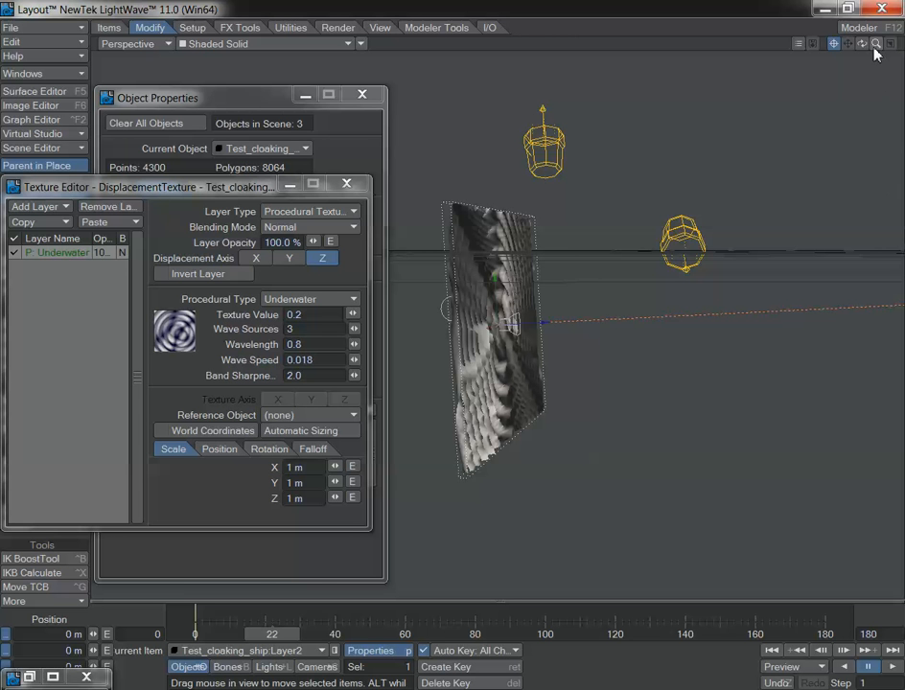
{"action": "mouse_move", "coordinate": [863, 44]}
{"action": "left_mouse_down"}
{"action": "mouse_move", "coordinate": [840, 36]}
{"action": "mouse_move", "coordinate": [860, 29]}
{"action": "mouse_move", "coordinate": [841, 28]}
{"action": "mouse_move", "coordinate": [873, 45]}
{"action": "left_mouse_up"}
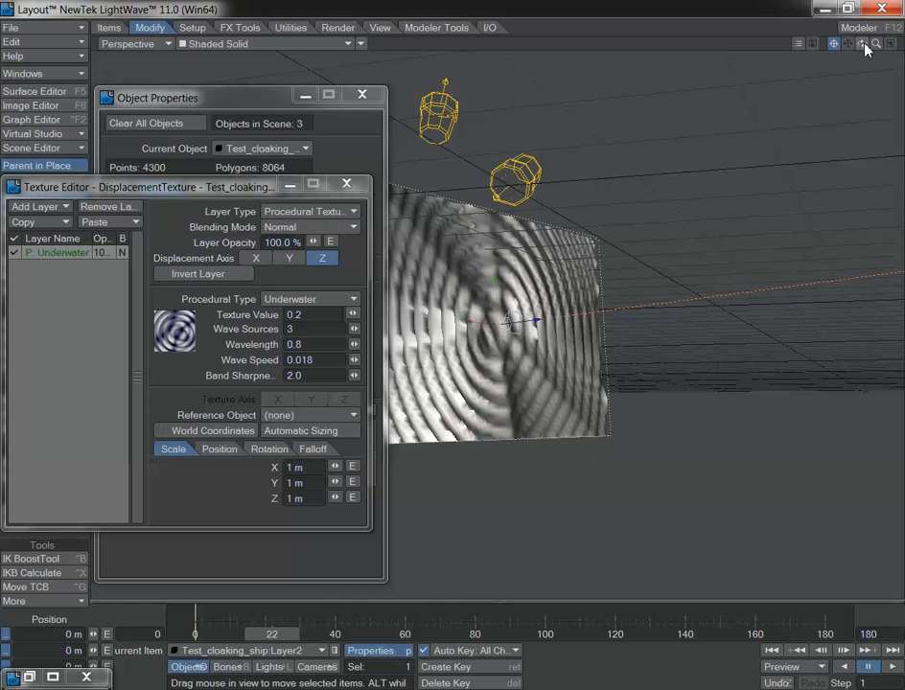
{"action": "mouse_move", "coordinate": [861, 44]}
{"action": "left_mouse_down"}
{"action": "mouse_move", "coordinate": [899, 91]}
{"action": "mouse_move", "coordinate": [859, 44]}
{"action": "mouse_move", "coordinate": [837, 35]}
{"action": "mouse_move", "coordinate": [898, 66]}
{"action": "mouse_move", "coordinate": [857, 39]}
{"action": "mouse_move", "coordinate": [863, 31]}
{"action": "mouse_move", "coordinate": [804, 32]}
{"action": "mouse_move", "coordinate": [855, 30]}
{"action": "left_mouse_up"}
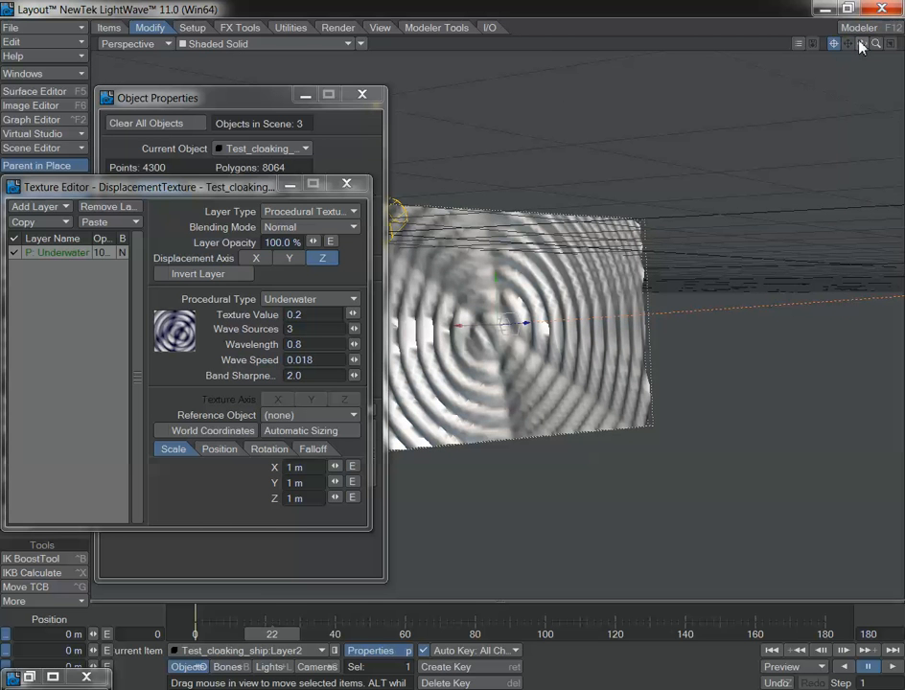
{"action": "mouse_move", "coordinate": [862, 44]}
{"action": "left_mouse_down"}
{"action": "mouse_move", "coordinate": [841, 38]}
{"action": "mouse_move", "coordinate": [860, 46]}
{"action": "left_mouse_up"}
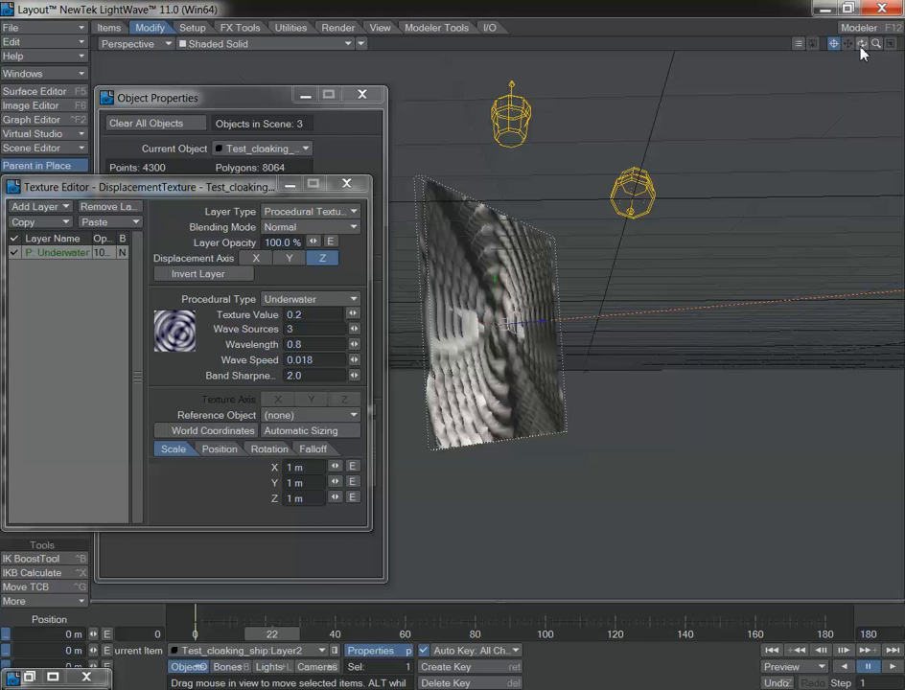
{"action": "mouse_move", "coordinate": [867, 46]}
{"action": "left_mouse_down"}
{"action": "mouse_move", "coordinate": [853, 39]}
{"action": "mouse_move", "coordinate": [862, 53]}
{"action": "left_mouse_up"}
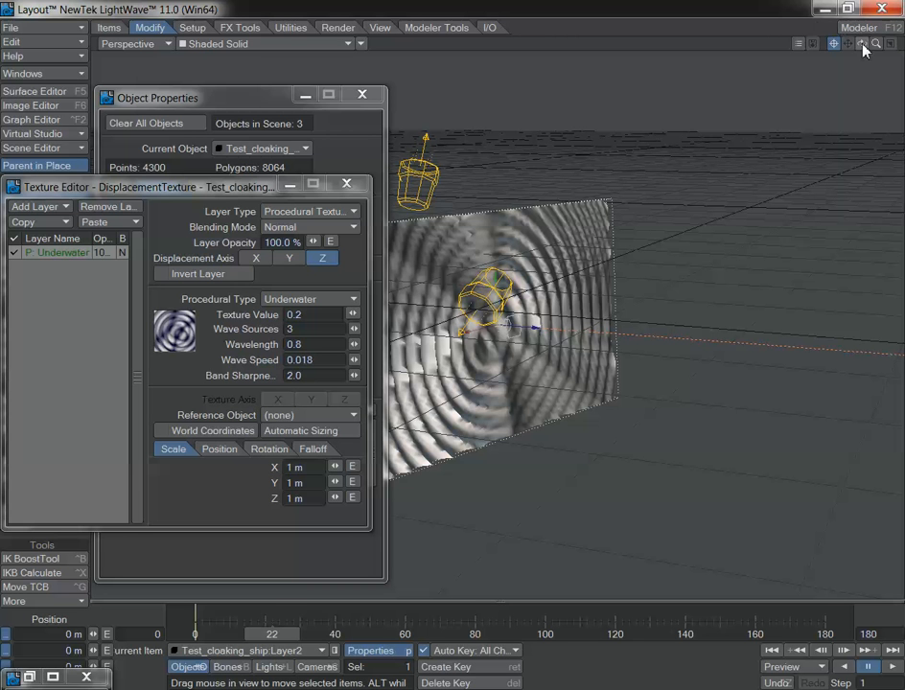
{"action": "mouse_move", "coordinate": [874, 44]}
{"action": "left_mouse_down"}
{"action": "mouse_move", "coordinate": [853, 44]}
{"action": "mouse_move", "coordinate": [879, 48]}
{"action": "left_mouse_up"}
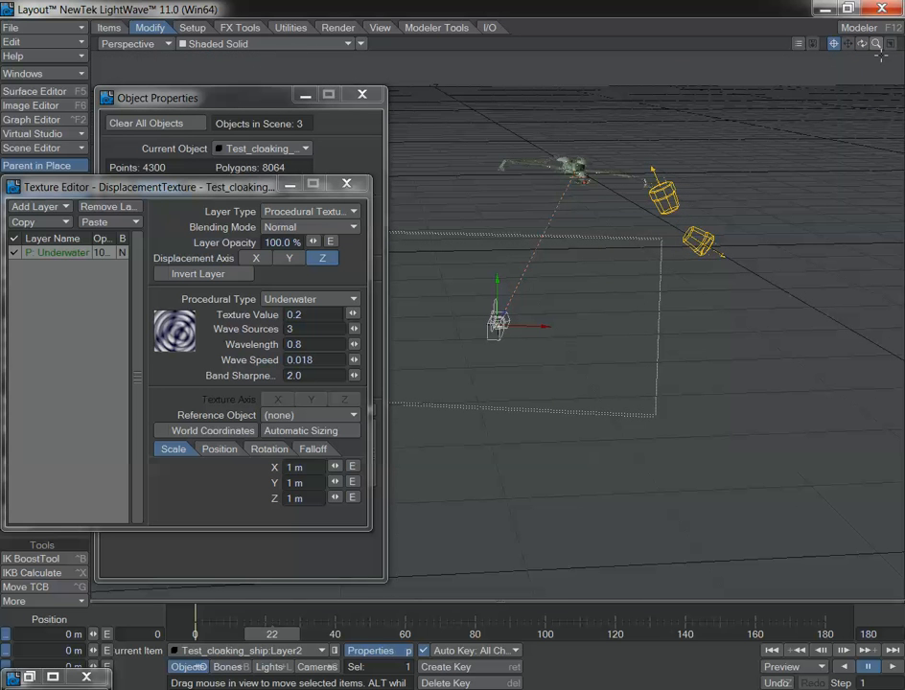
Step: Go to frame 106, return to the Camera View and render that frame
{"action": "left_click", "coordinate": [144, 44]}
{"action": "left_click", "coordinate": [515, 339]}
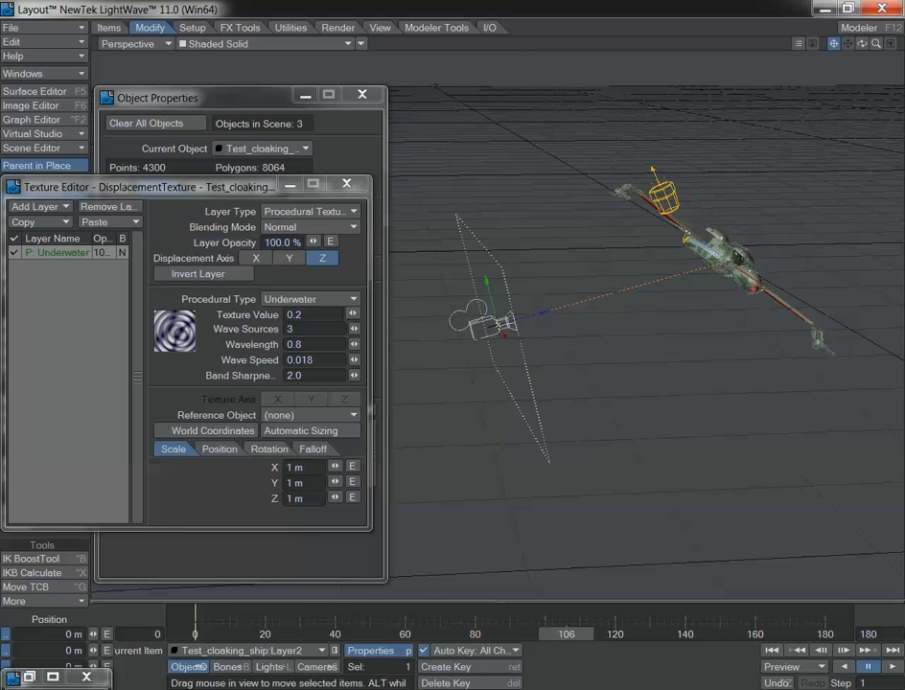
{"action": "left_click", "coordinate": [129, 44]}
{"action": "left_click", "coordinate": [140, 169]}
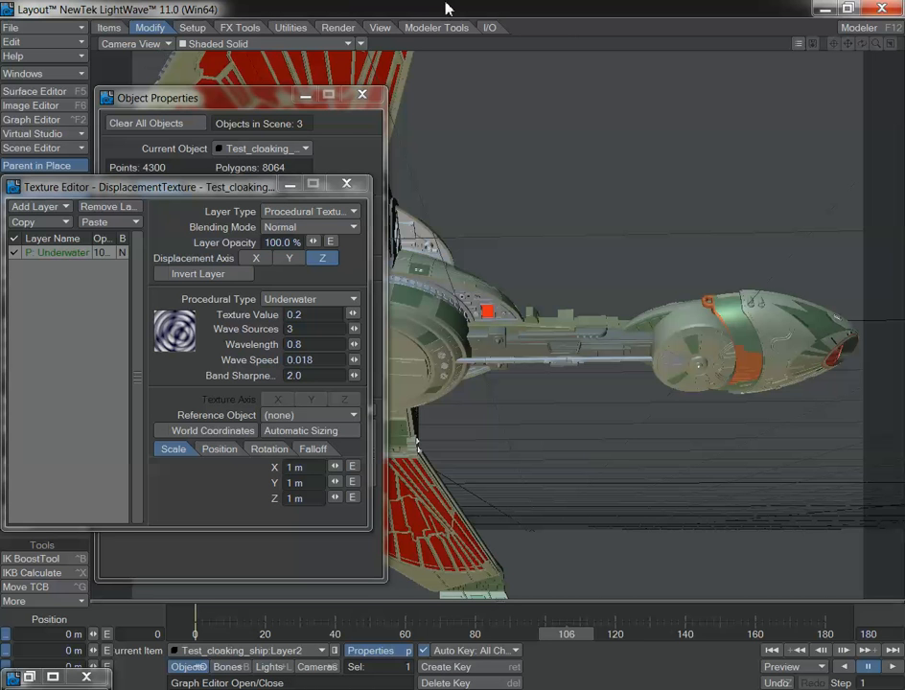
{"action": "key", "text": "F9"}
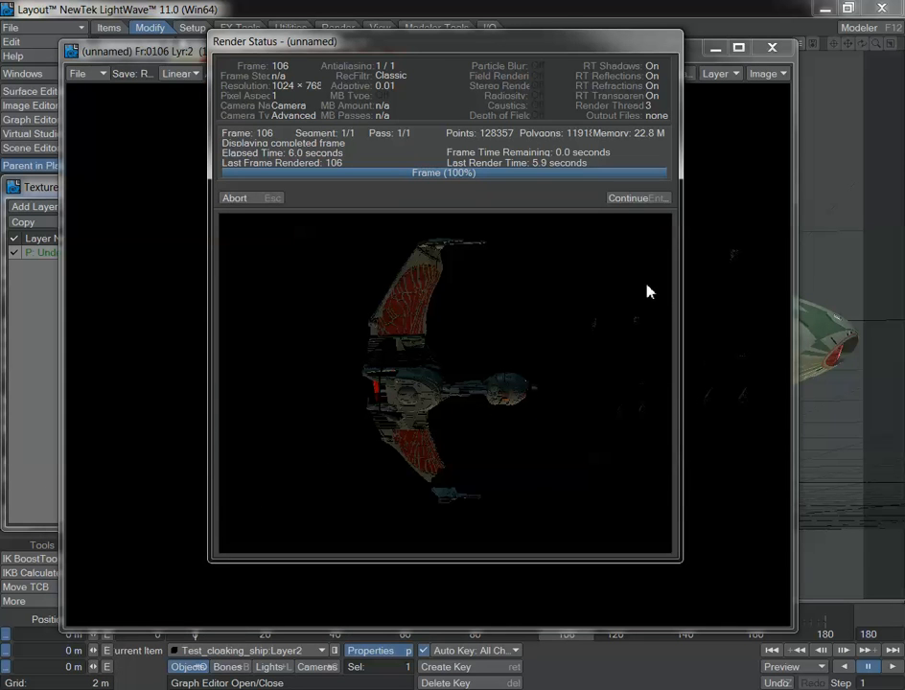
Step: View the finished frame 106 render in the Image Viewer, minimize it and close the Texture Editor
{"action": "left_click", "coordinate": [635, 199]}
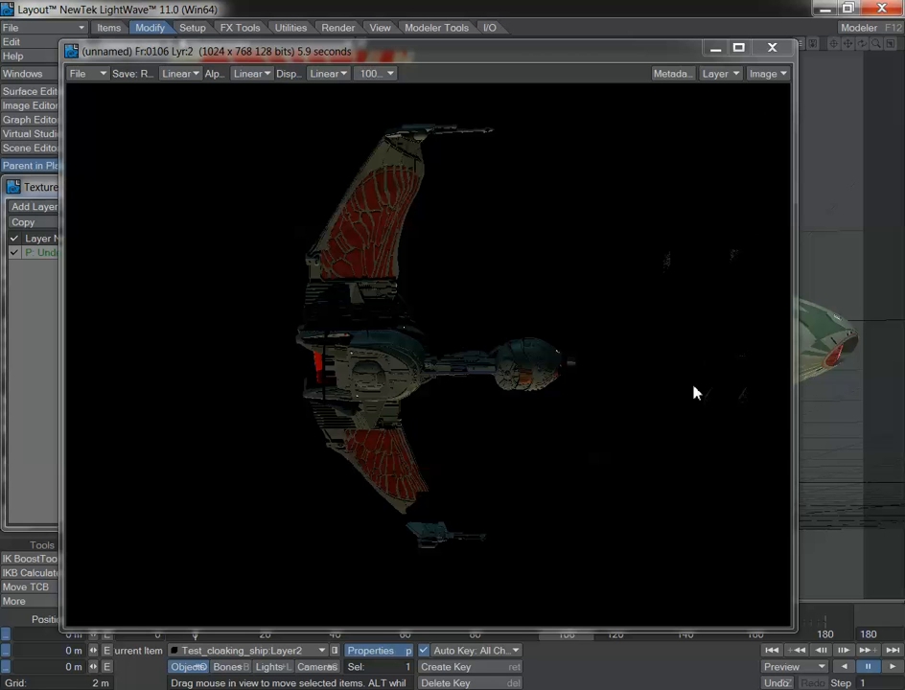
{"action": "left_click", "coordinate": [713, 48]}
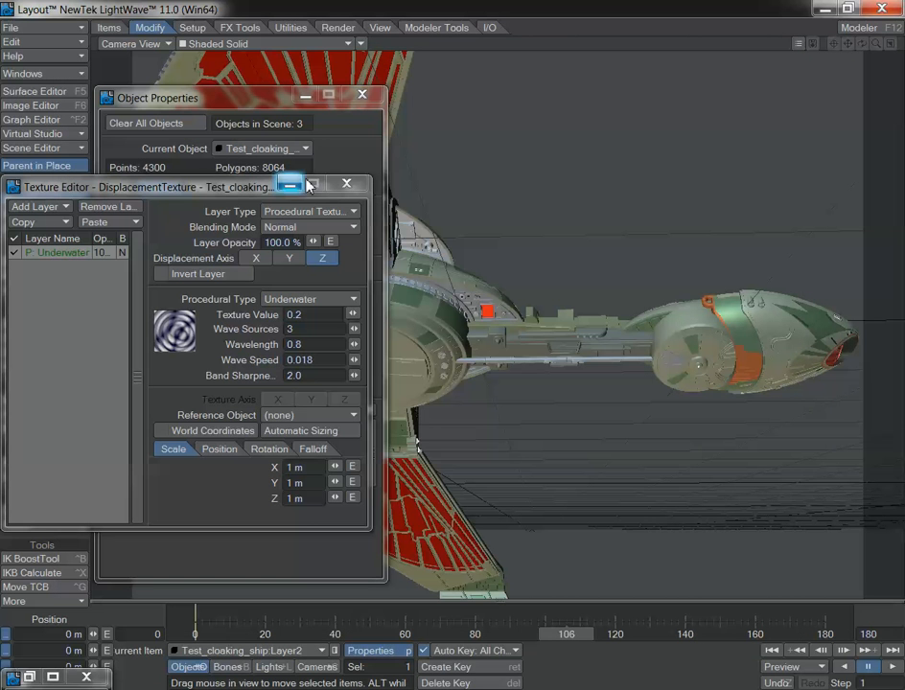
{"action": "left_click", "coordinate": [345, 188]}
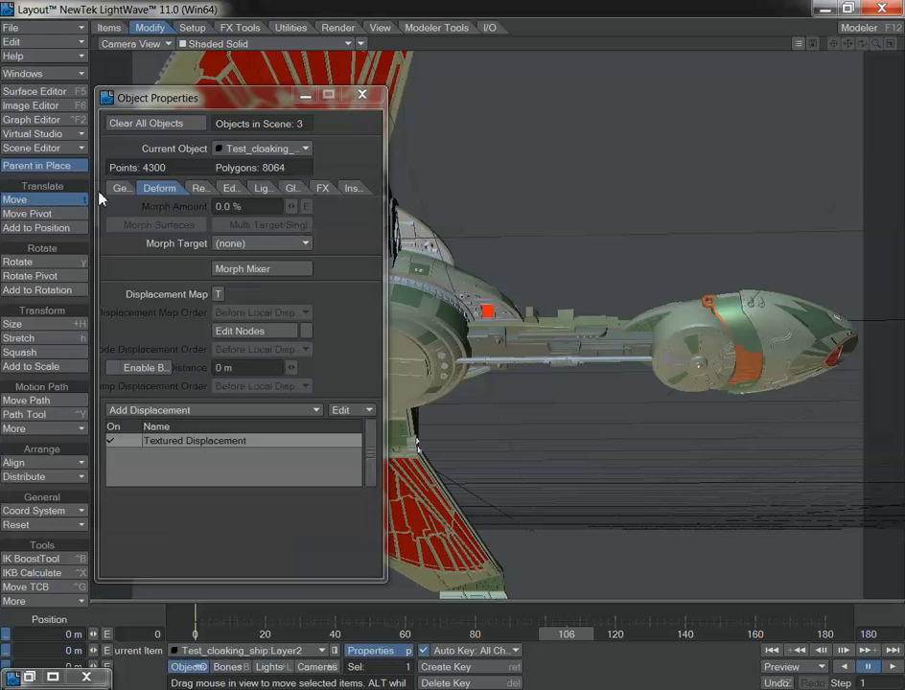
Step: For the lens panel, turn off Self, Cast and Receive Shadow, and enable Unseen by Camera, Unseen by Radiosity and Unaffected by Fog
{"action": "left_click", "coordinate": [203, 190]}
{"action": "left_click", "coordinate": [172, 395]}
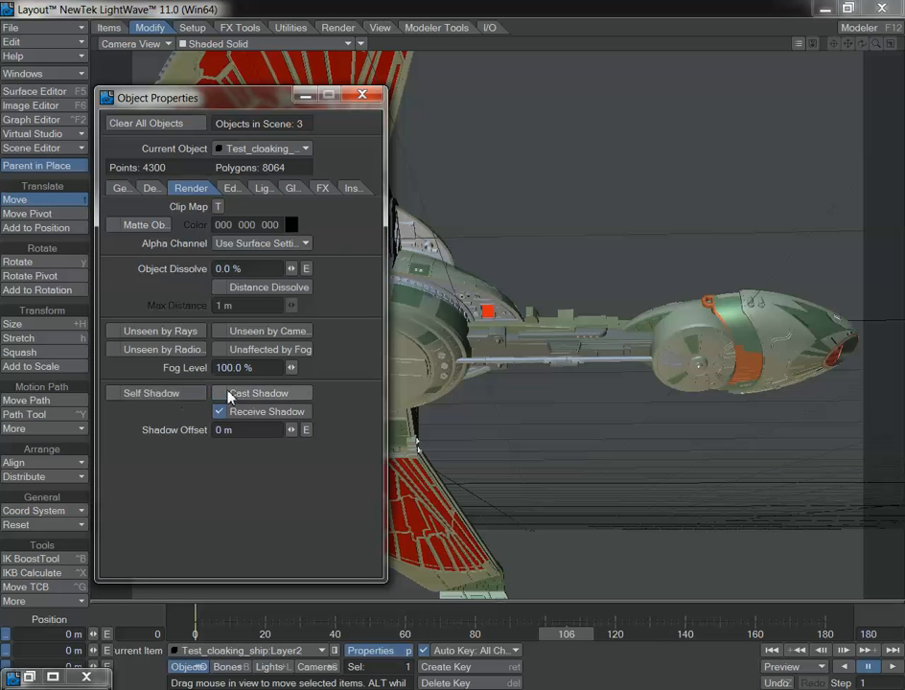
{"action": "left_click", "coordinate": [223, 393]}
{"action": "left_click", "coordinate": [225, 411]}
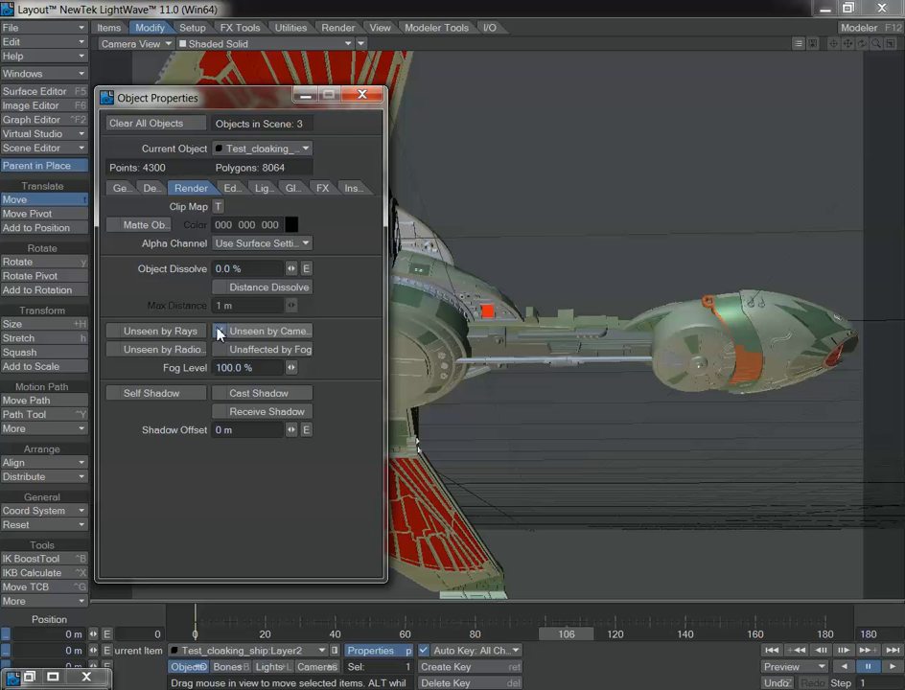
{"action": "left_click", "coordinate": [220, 331]}
{"action": "left_click", "coordinate": [220, 349]}
{"action": "left_click", "coordinate": [114, 349]}
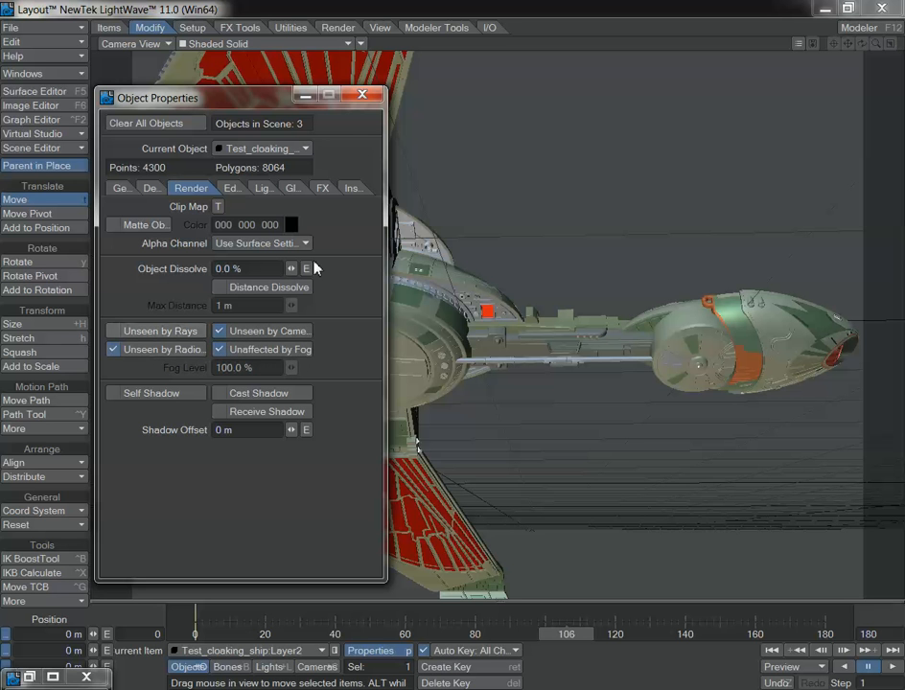
{"action": "left_click", "coordinate": [365, 96]}
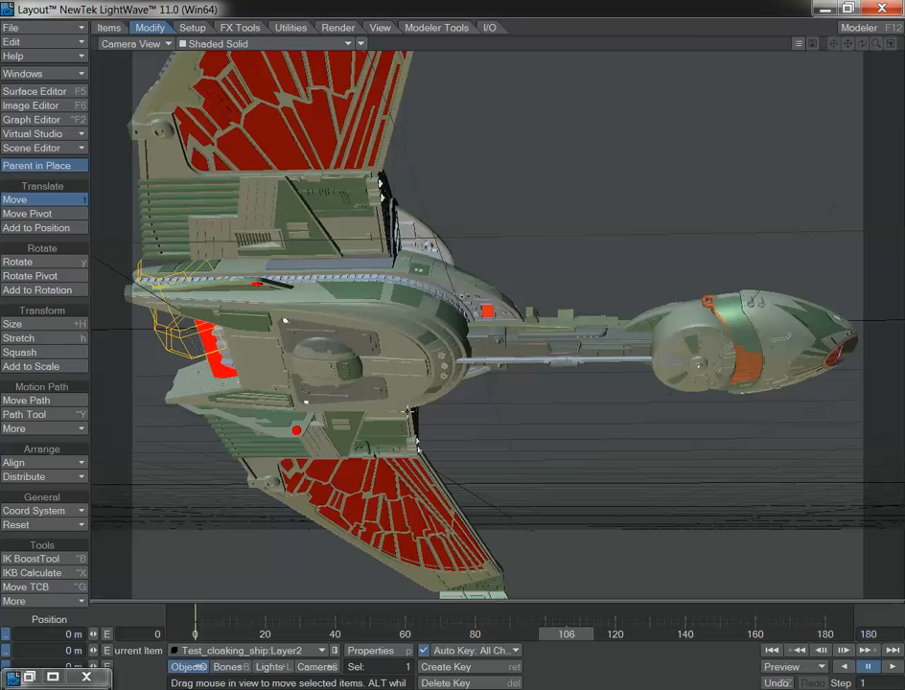
Step: Render frame 106 again with the new panel settings, view the image and close the Image Viewer
{"action": "key", "text": "F9"}
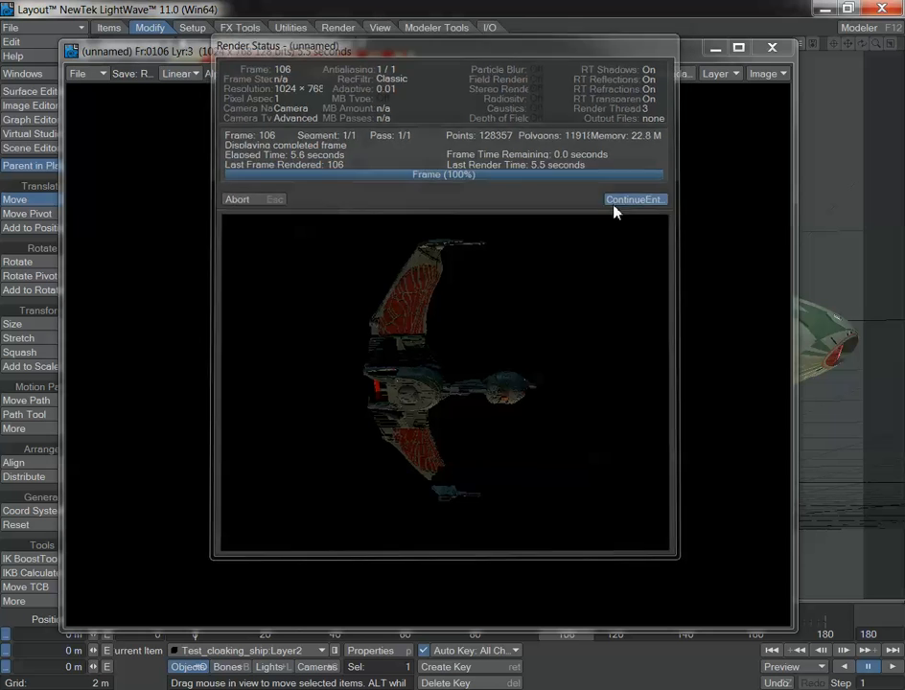
{"action": "left_click", "coordinate": [617, 200]}
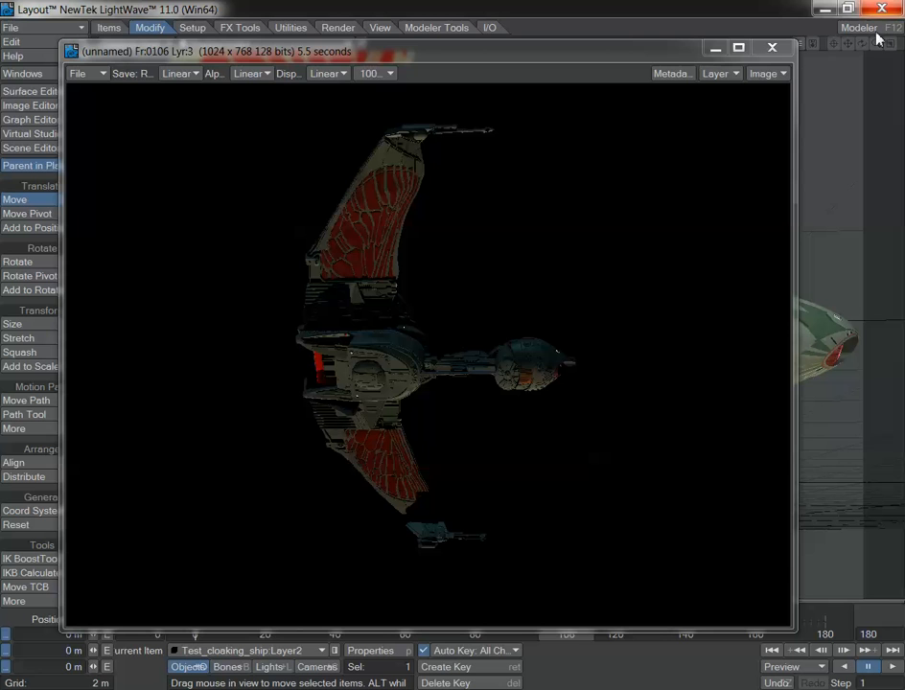
{"action": "left_click", "coordinate": [772, 47]}
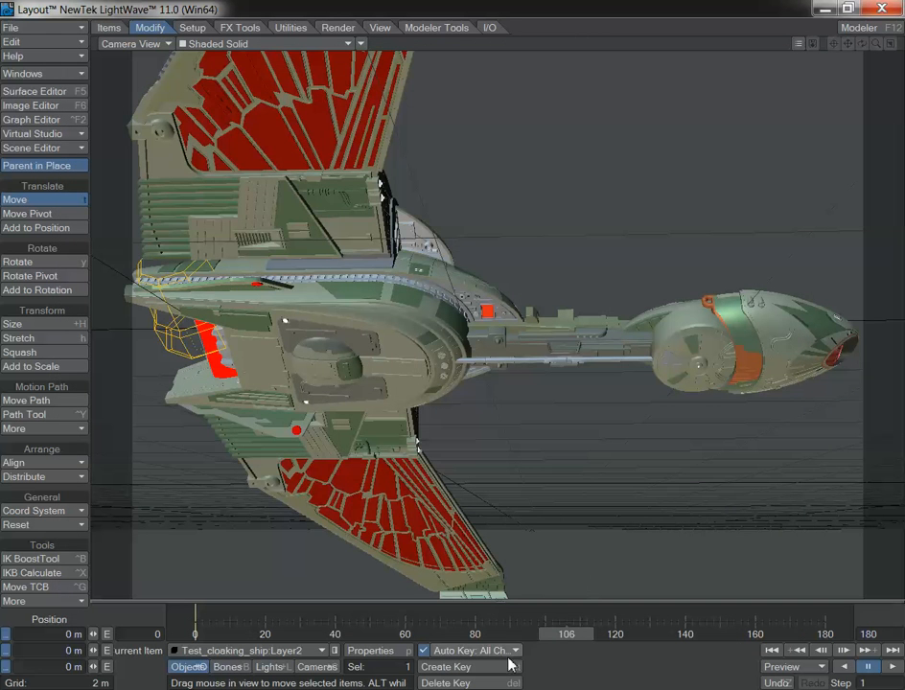
Step: Return to frame 0 and set the layer opacity of the lens panel's Underwater displacement texture to 0%
{"action": "left_click_drag", "start_coordinate": [565, 635], "coordinate": [195, 635]}
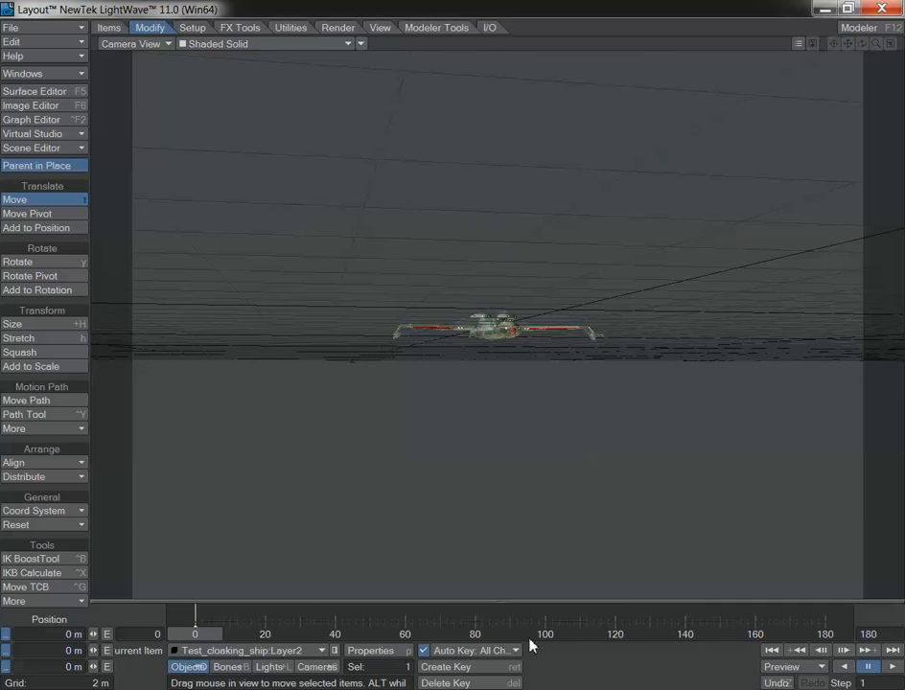
{"action": "left_click", "coordinate": [368, 655]}
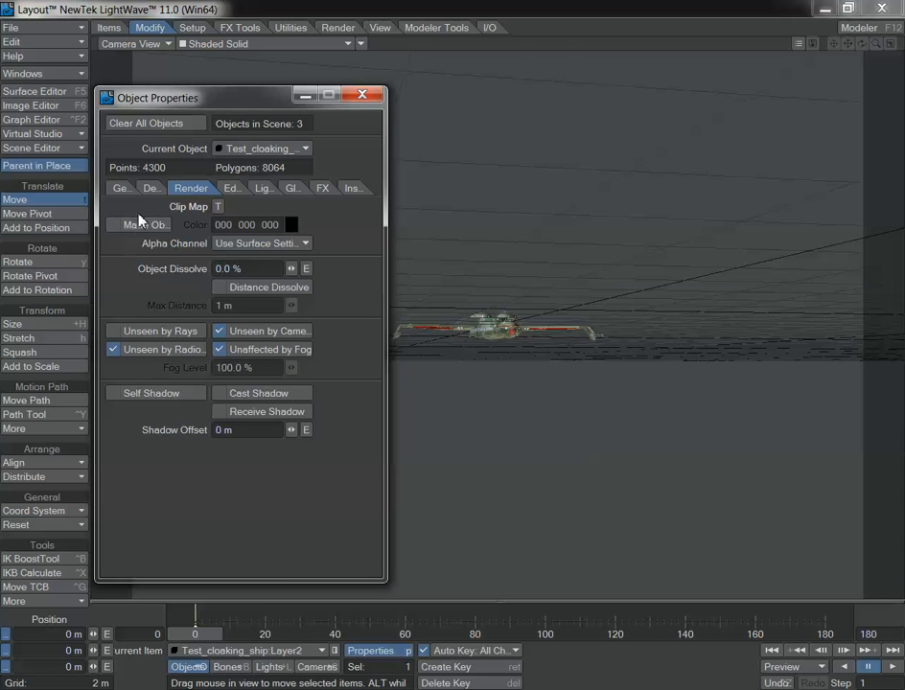
{"action": "left_click", "coordinate": [153, 190]}
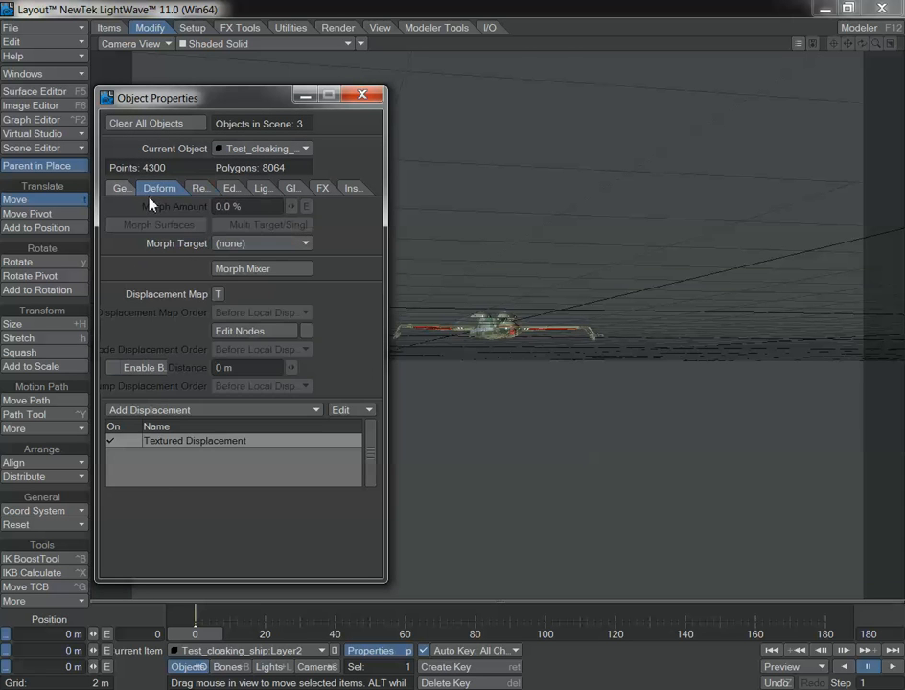
{"action": "double_click", "coordinate": [173, 444]}
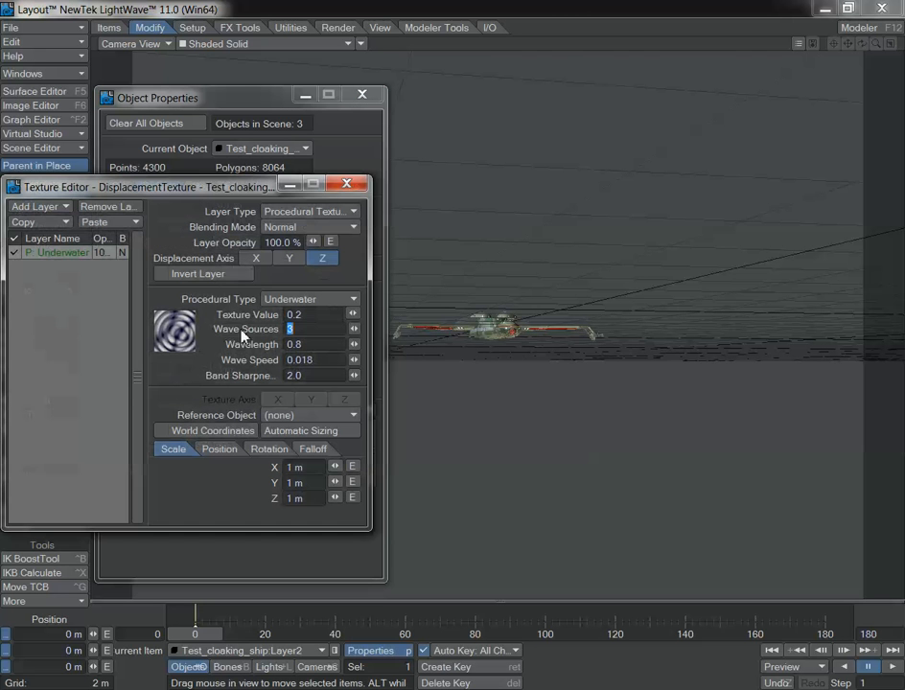
{"action": "left_click_drag", "start_coordinate": [313, 243], "coordinate": [319, 242]}
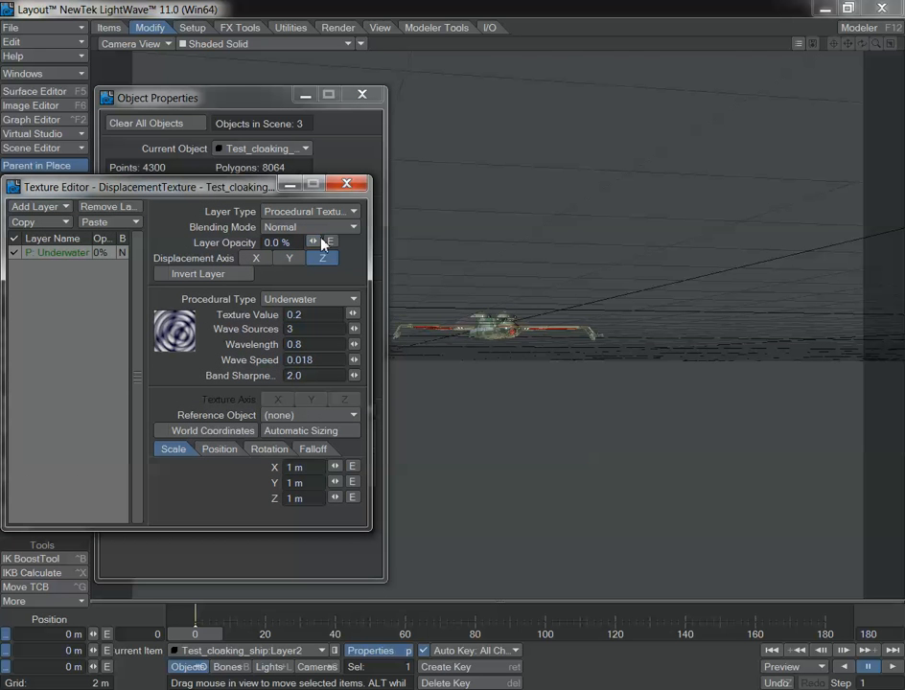
Step: Add an envelope to the Underwater layer's opacity and create a 0% key at frame 40
{"action": "left_click", "coordinate": [330, 243]}
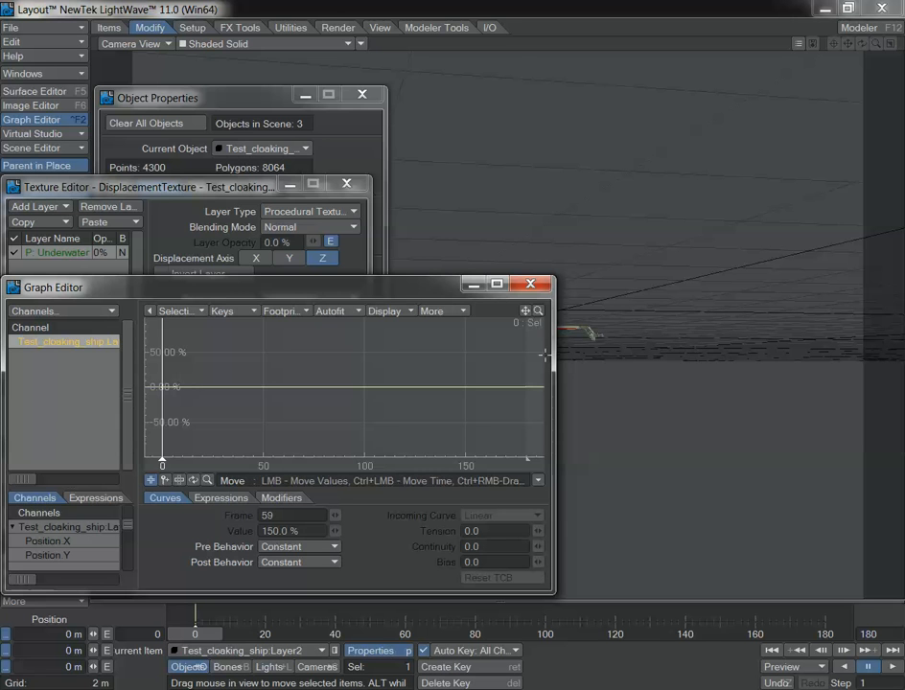
{"action": "key", "text": "Return"}
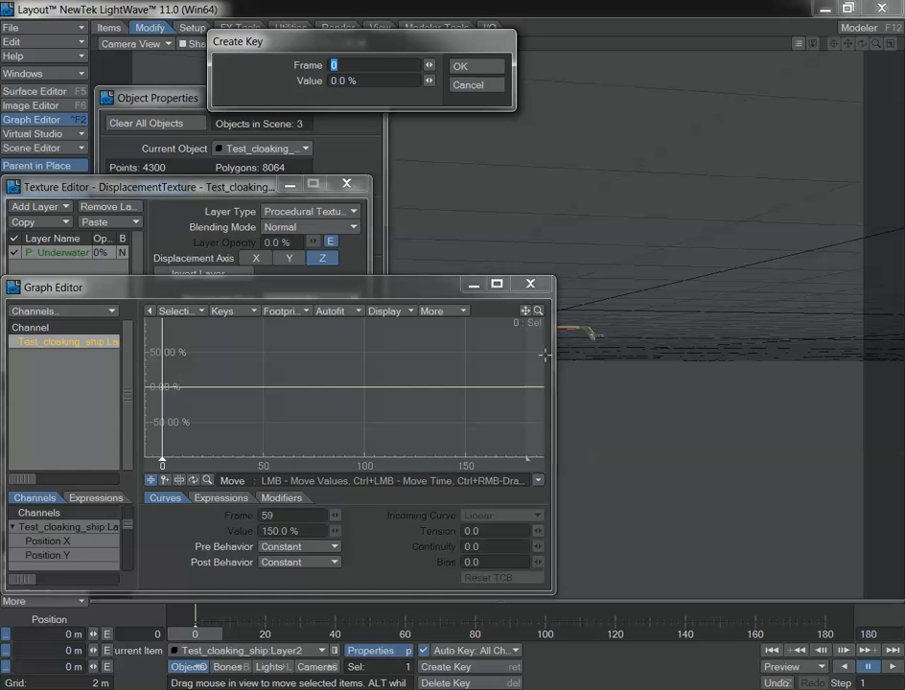
{"action": "type", "text": "40"}
{"action": "key", "text": "Tab"}
{"action": "key", "text": "Return"}
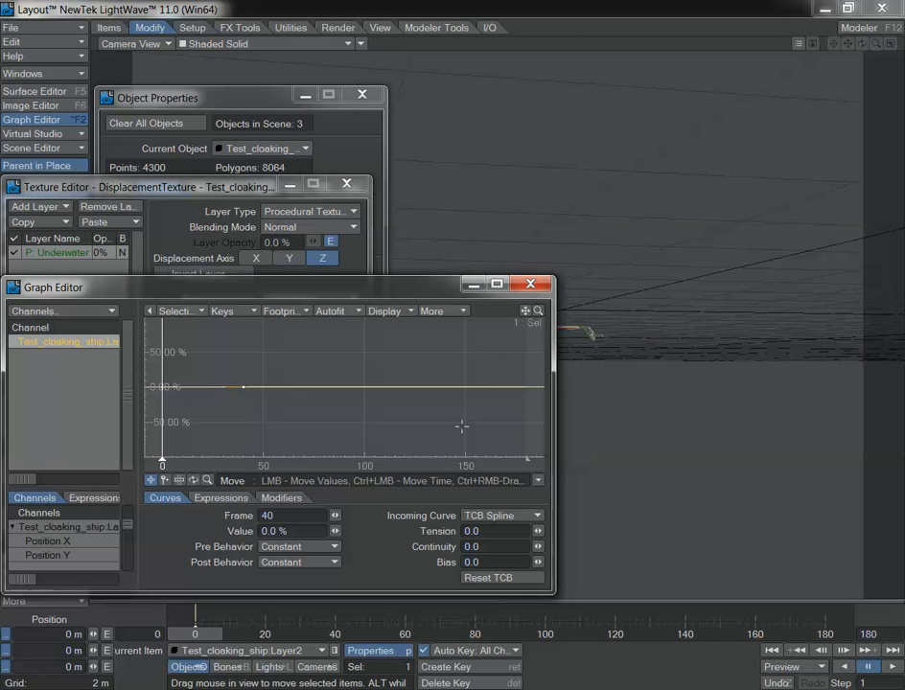
Step: Create a key of 150% at frame 60 on the Underwater layer's opacity envelope
{"action": "key", "text": "Return"}
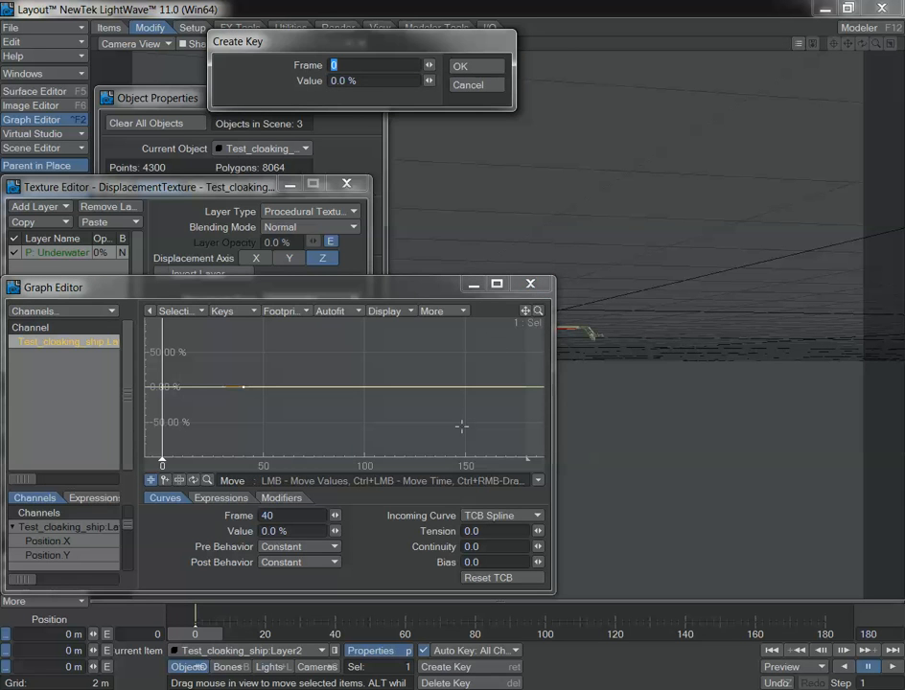
{"action": "type", "text": "60"}
{"action": "key", "text": "Tab"}
{"action": "type", "text": "150"}
{"action": "key", "text": "Return"}
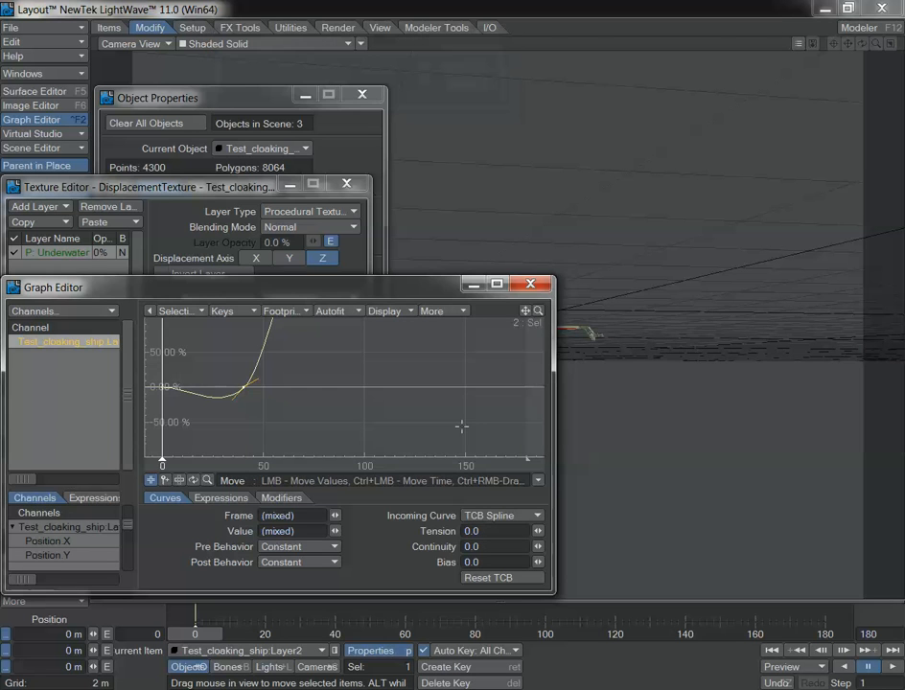
Step: Set the incoming curve of the opacity keys at frames 40 and 60 to Linear and close the graph and texture editors
{"action": "left_click", "coordinate": [484, 516]}
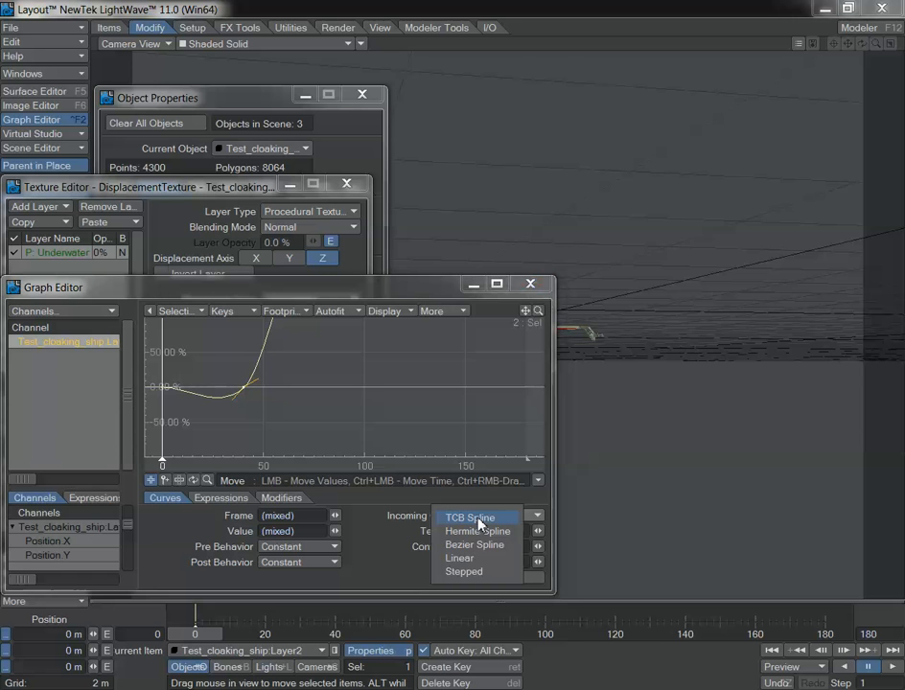
{"action": "left_click", "coordinate": [480, 559]}
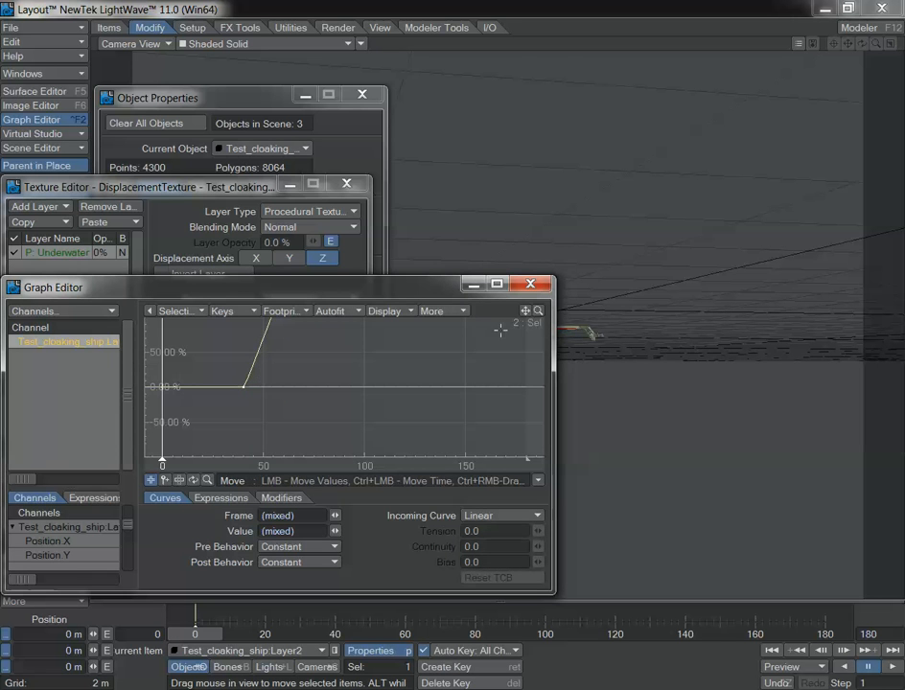
{"action": "mouse_move", "coordinate": [538, 311]}
{"action": "left_mouse_down"}
{"action": "mouse_move", "coordinate": [501, 368]}
{"action": "mouse_move", "coordinate": [535, 313]}
{"action": "left_mouse_up"}
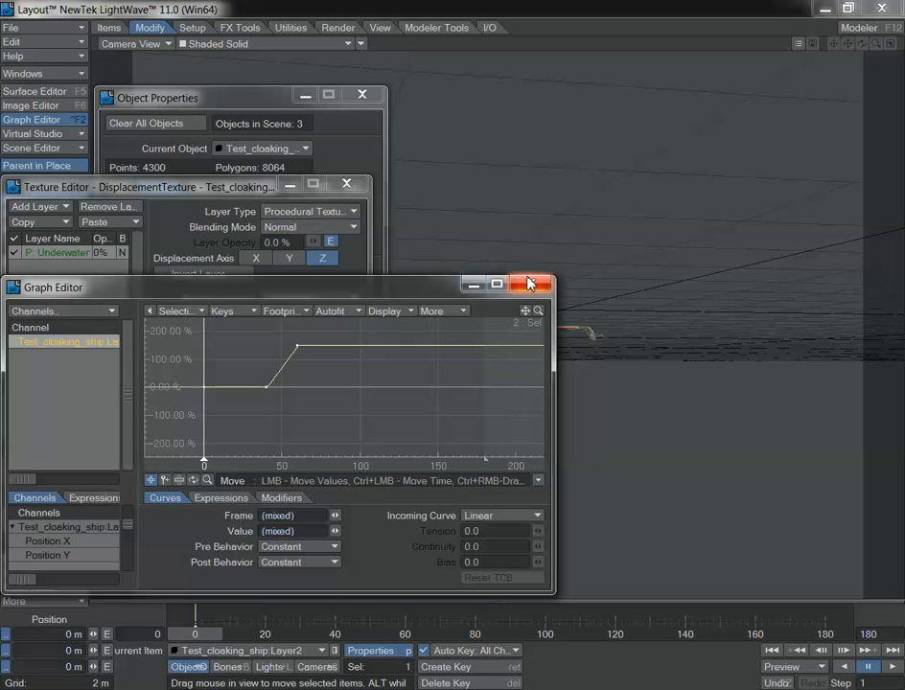
{"action": "left_click", "coordinate": [530, 284]}
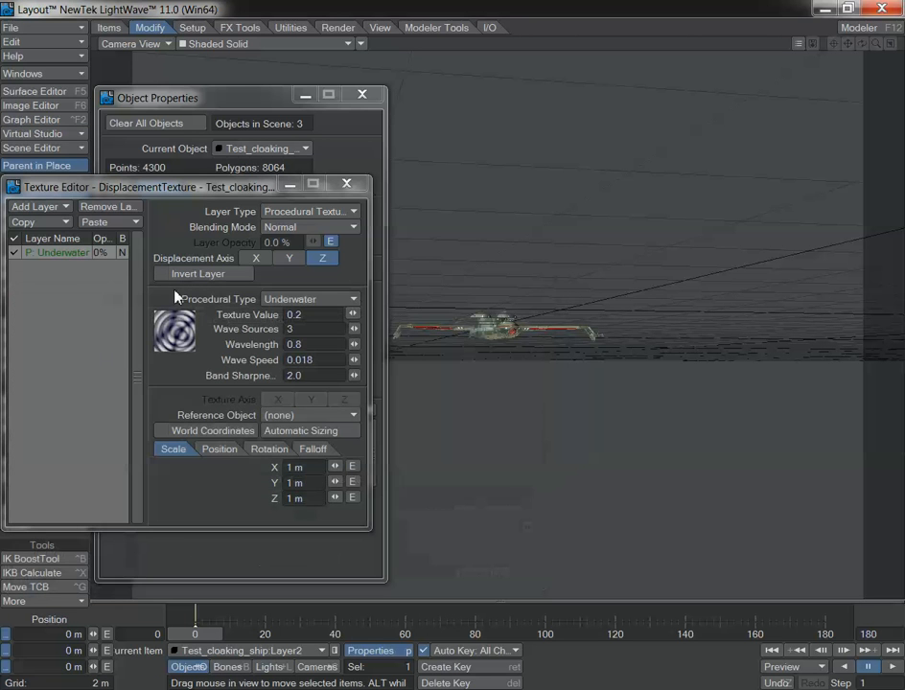
{"action": "left_click", "coordinate": [350, 188]}
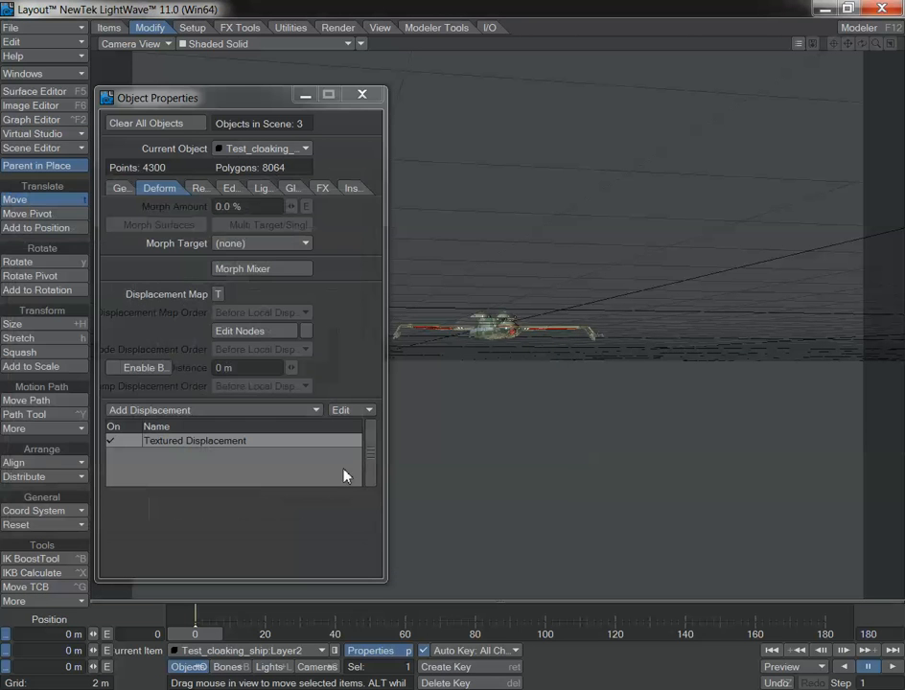
Step: Select the ship (Layer1), add an envelope to its Object Dissolve and create a 0% key at frame 45
{"action": "left_click", "coordinate": [207, 644]}
{"action": "left_click", "coordinate": [212, 634]}
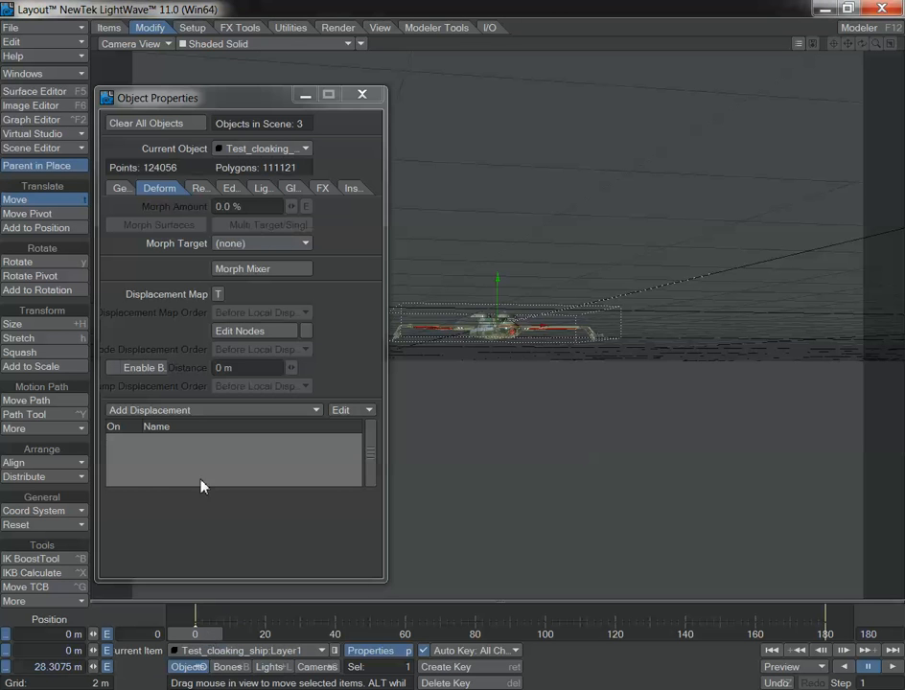
{"action": "left_click", "coordinate": [196, 189]}
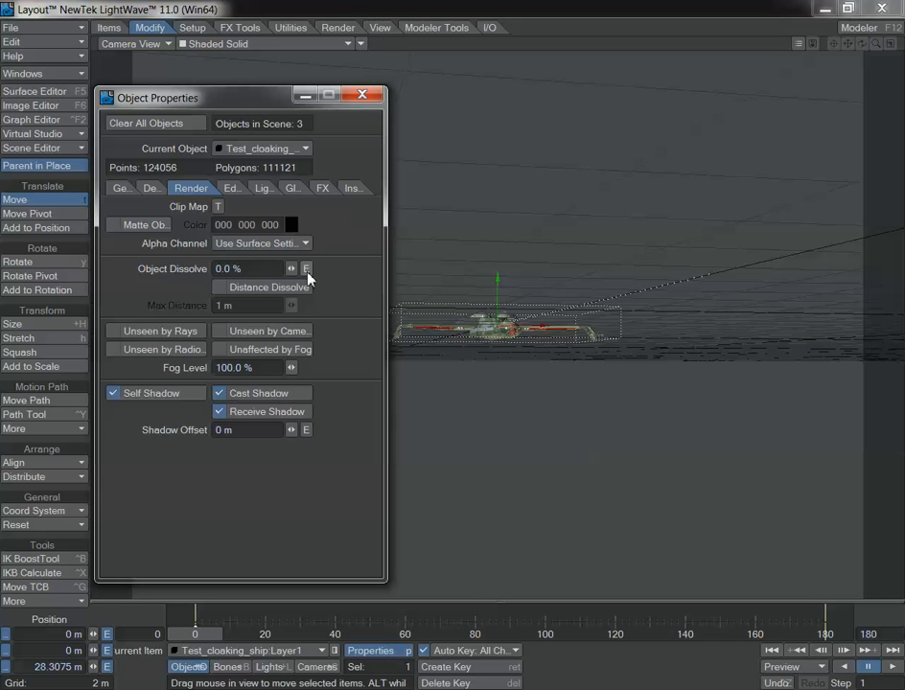
{"action": "left_click", "coordinate": [306, 269]}
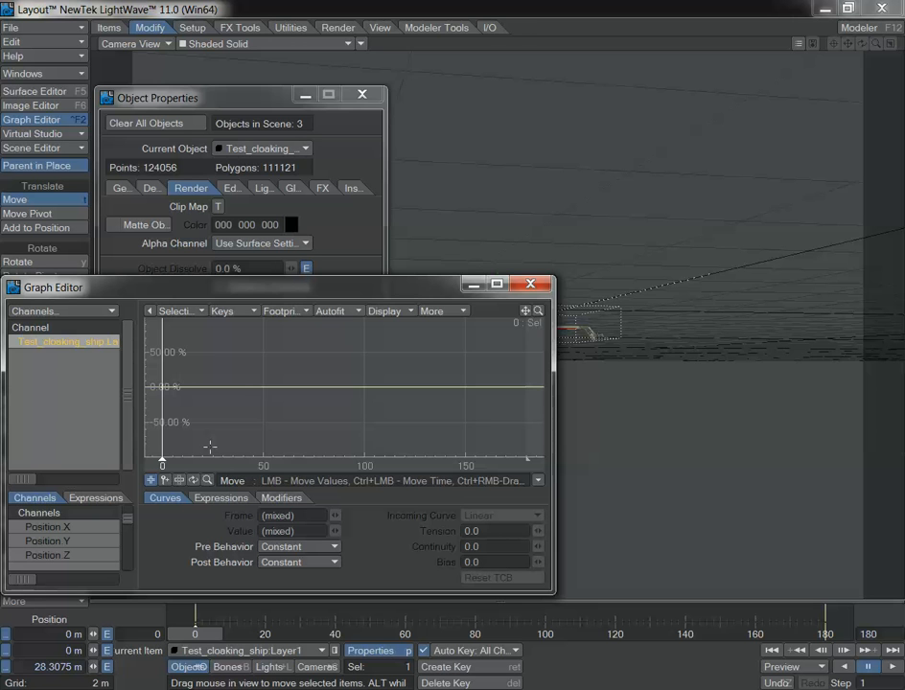
{"action": "key", "text": "Return"}
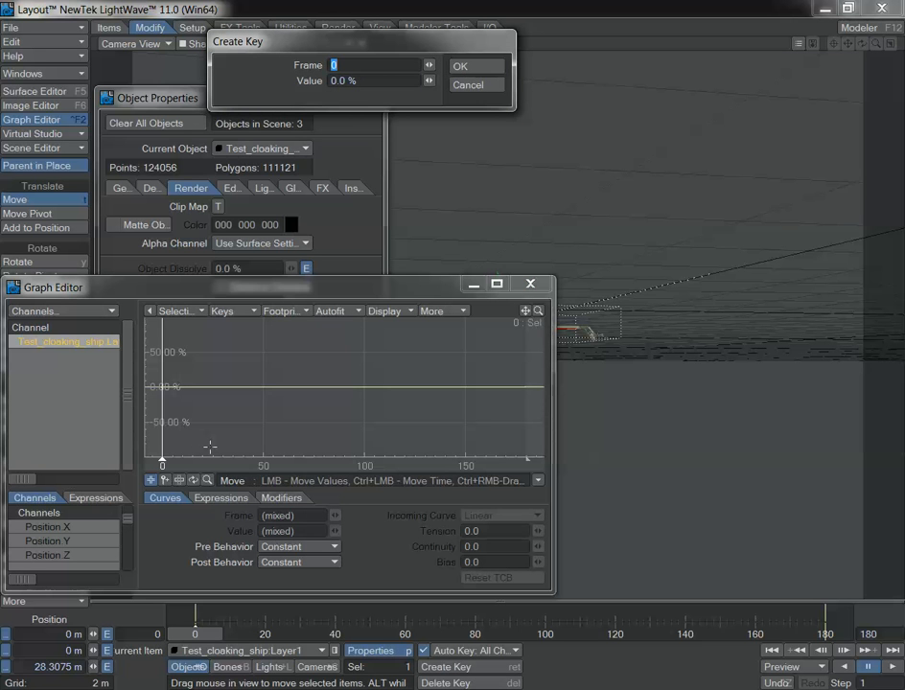
{"action": "key", "text": "Tab"}
{"action": "key", "text": "Return"}
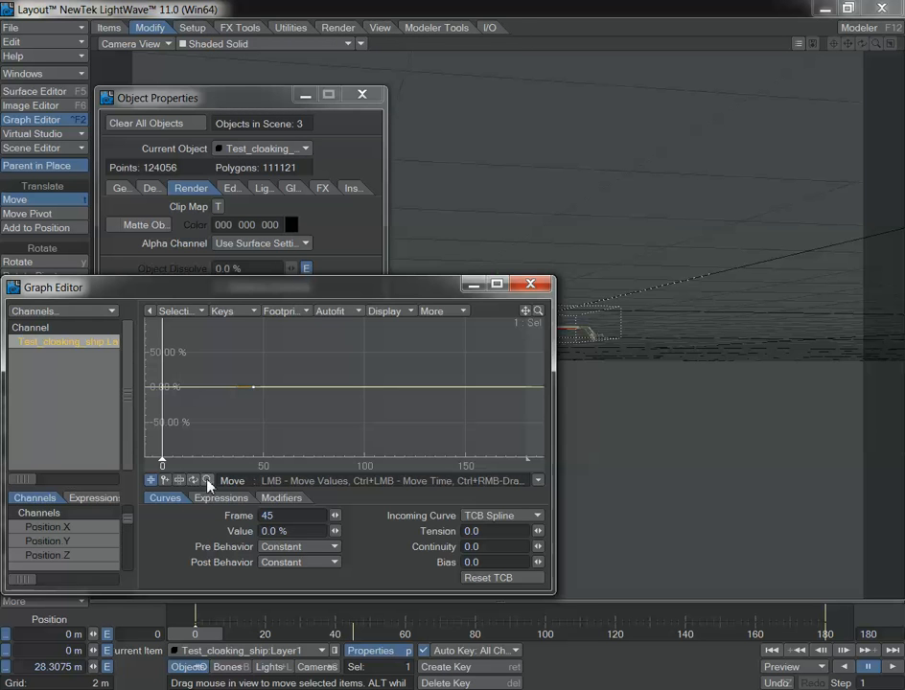
Step: Create a key of 100% at frame 150 on the ship's Object Dissolve envelope
{"action": "key", "text": "Return"}
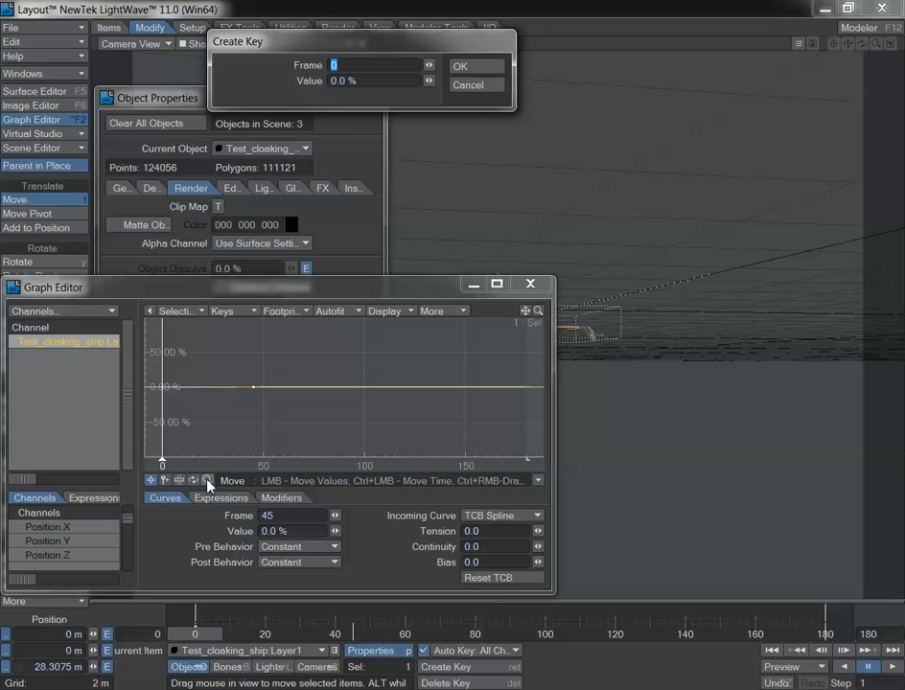
{"action": "type", "text": "150"}
{"action": "key", "text": "Tab"}
{"action": "type", "text": "10"}
{"action": "key", "text": "Return"}
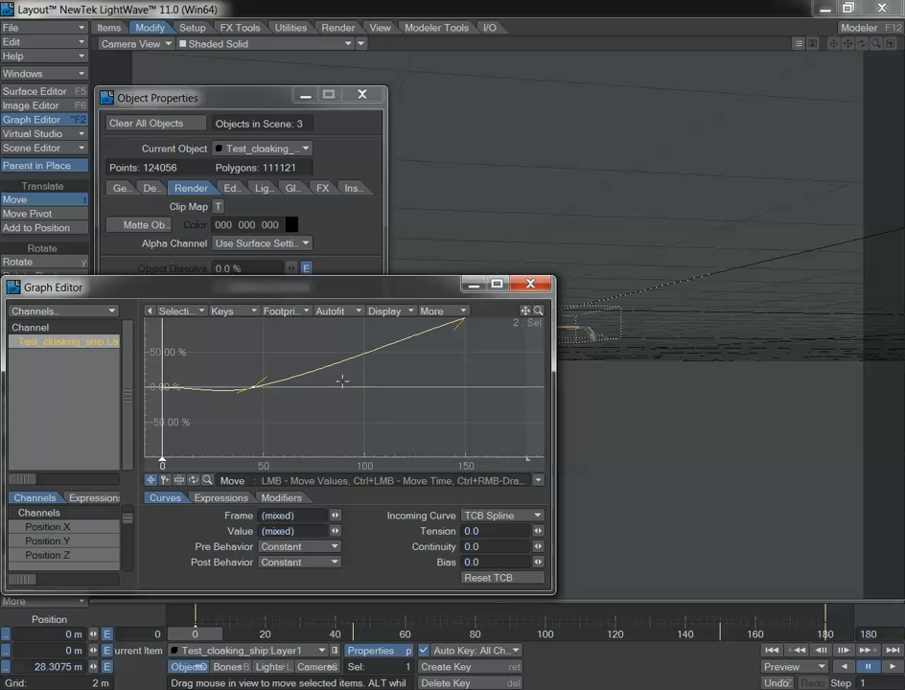
Step: Set the incoming curve of the ship's dissolve key at frame 45 to Linear and fit the whole curve in the graph
{"action": "left_click", "coordinate": [253, 387]}
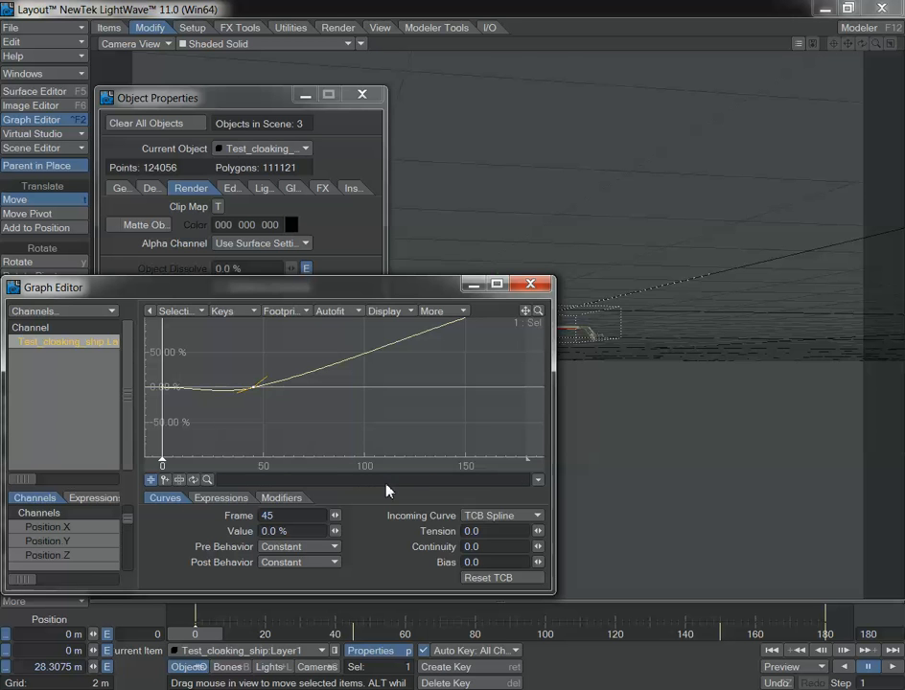
{"action": "left_click", "coordinate": [470, 515]}
{"action": "left_click", "coordinate": [458, 554]}
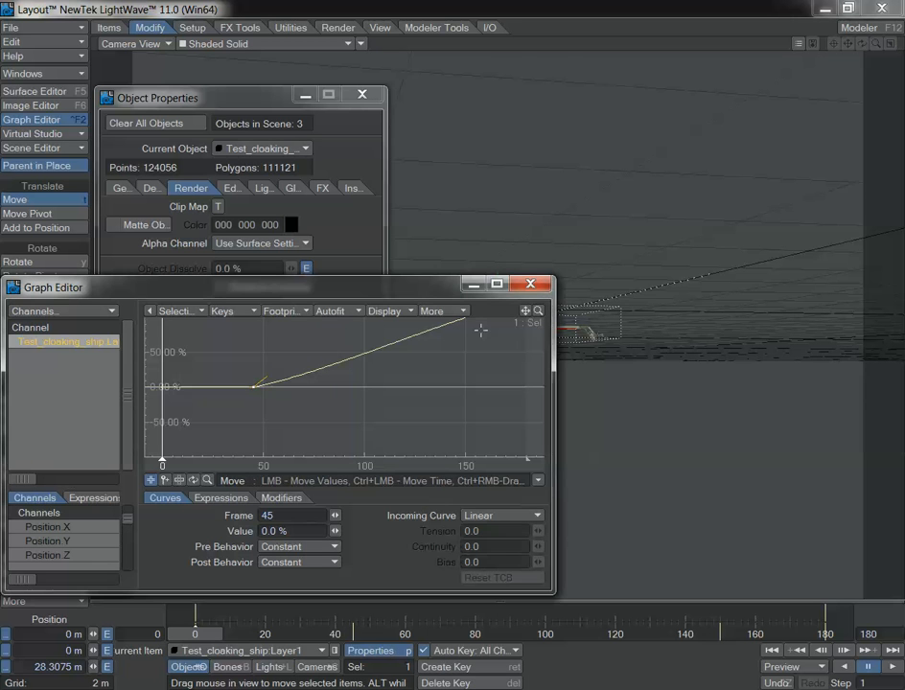
{"action": "left_click", "coordinate": [538, 310]}
{"action": "left_click_drag", "start_coordinate": [538, 310], "coordinate": [530, 311]}
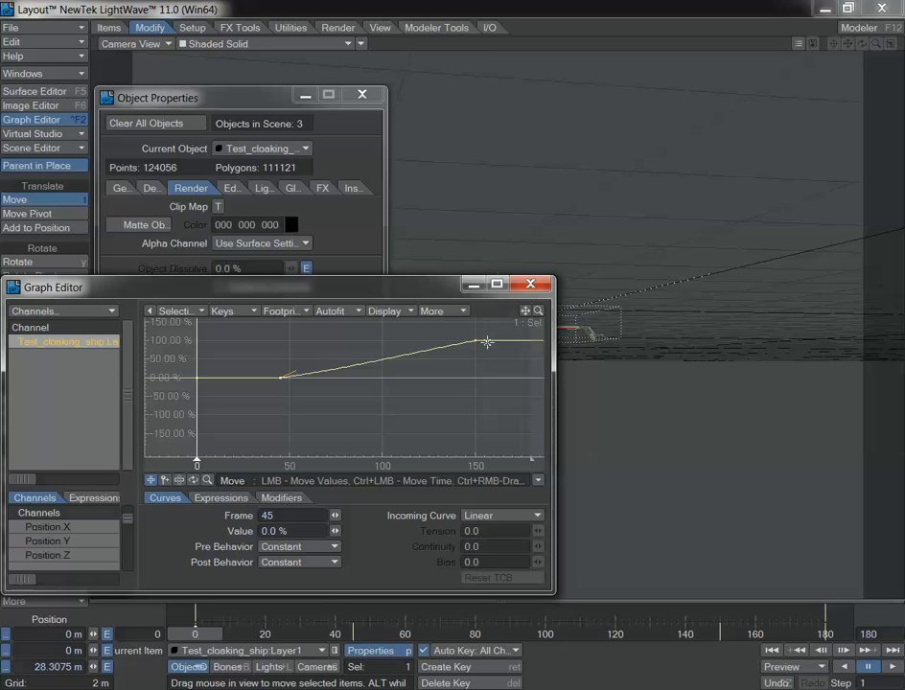
Step: Set the incoming curve of the ship's dissolve key at frame 150 to Bezier Spline
{"action": "right_click_drag", "start_coordinate": [496, 322], "coordinate": [470, 360]}
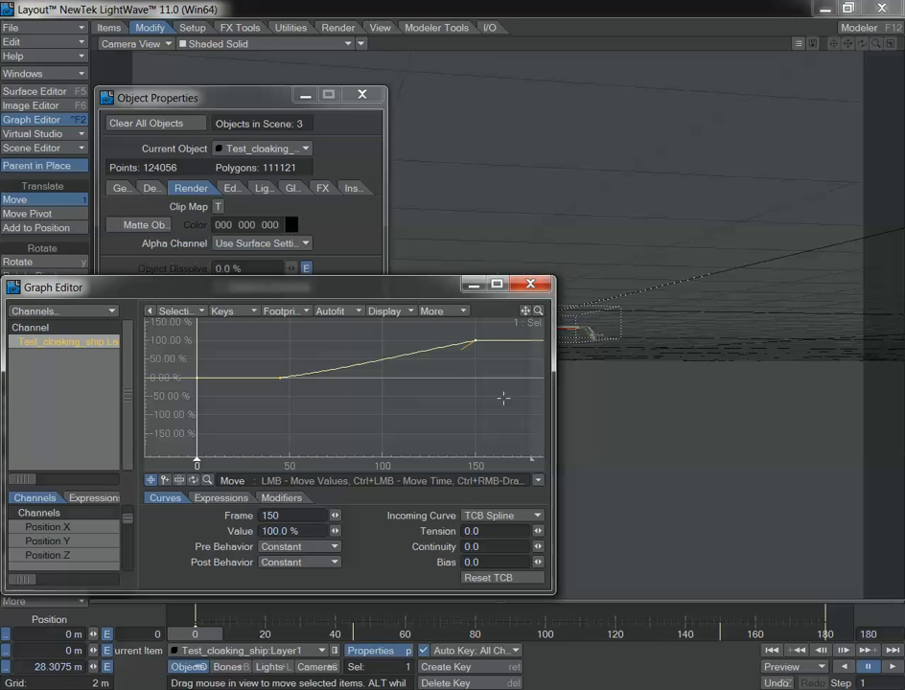
{"action": "left_click", "coordinate": [483, 516]}
{"action": "left_click", "coordinate": [485, 542]}
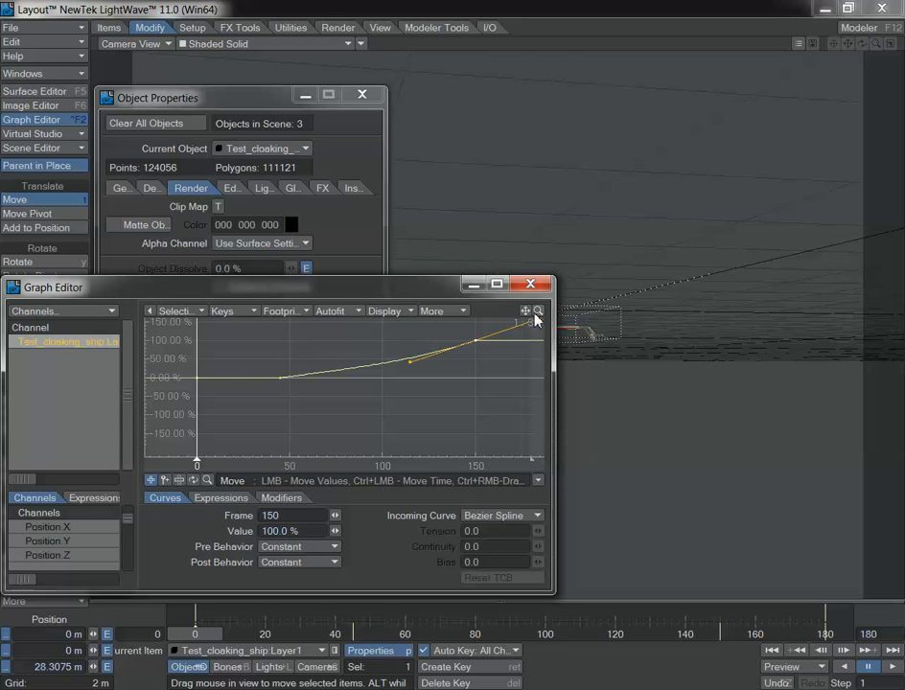
Step: Lengthen and nearly flatten the frame 150 key's Bezier handles so the dissolve rises quickly and eases into 100%, and close the graph and object properties
{"action": "left_click_drag", "start_coordinate": [538, 310], "coordinate": [516, 310]}
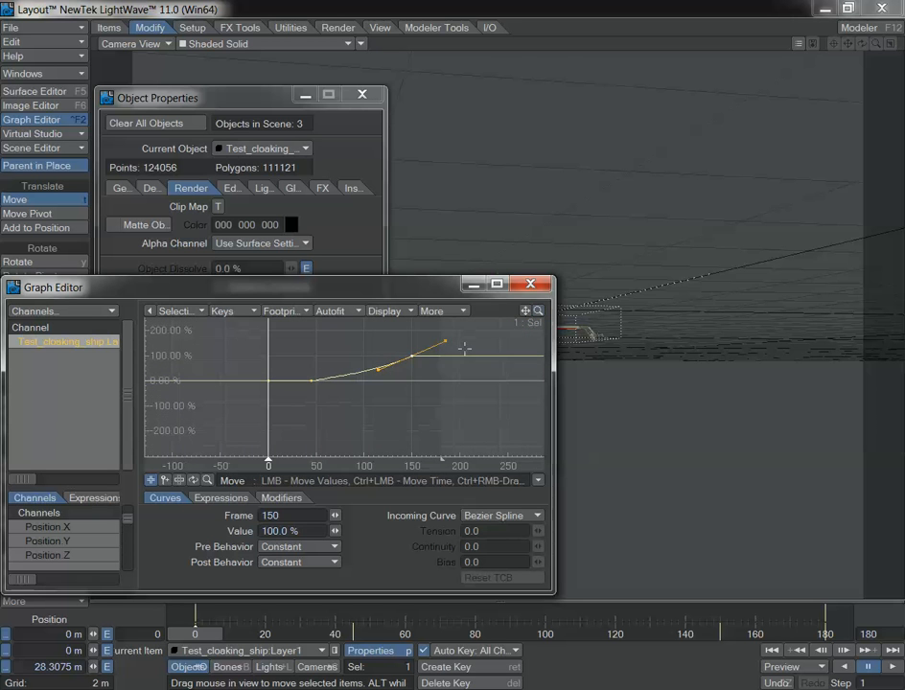
{"action": "left_click_drag", "start_coordinate": [448, 340], "coordinate": [448, 365]}
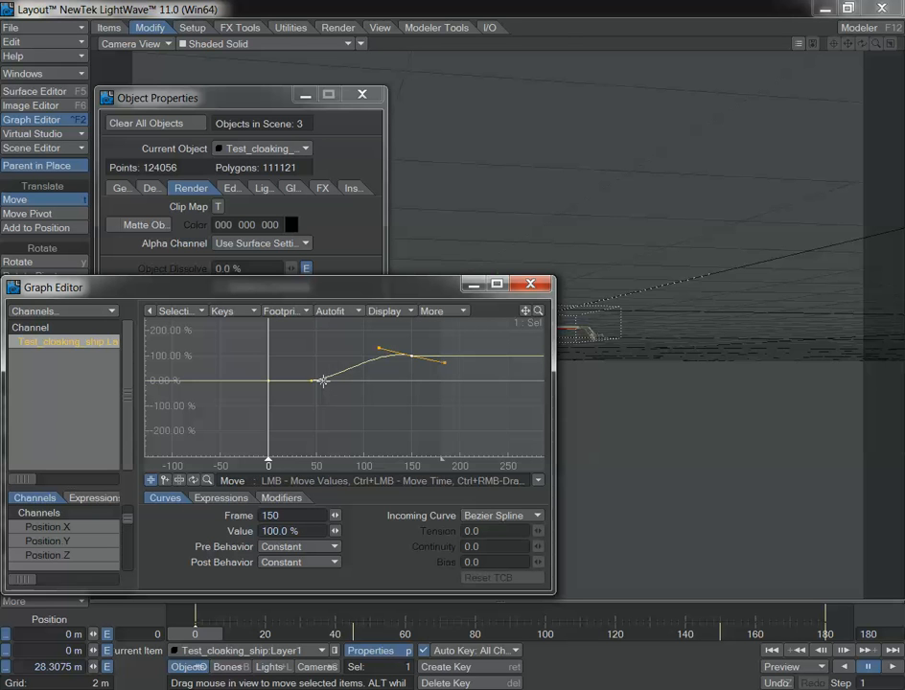
{"action": "left_click_drag", "start_coordinate": [447, 365], "coordinate": [337, 356]}
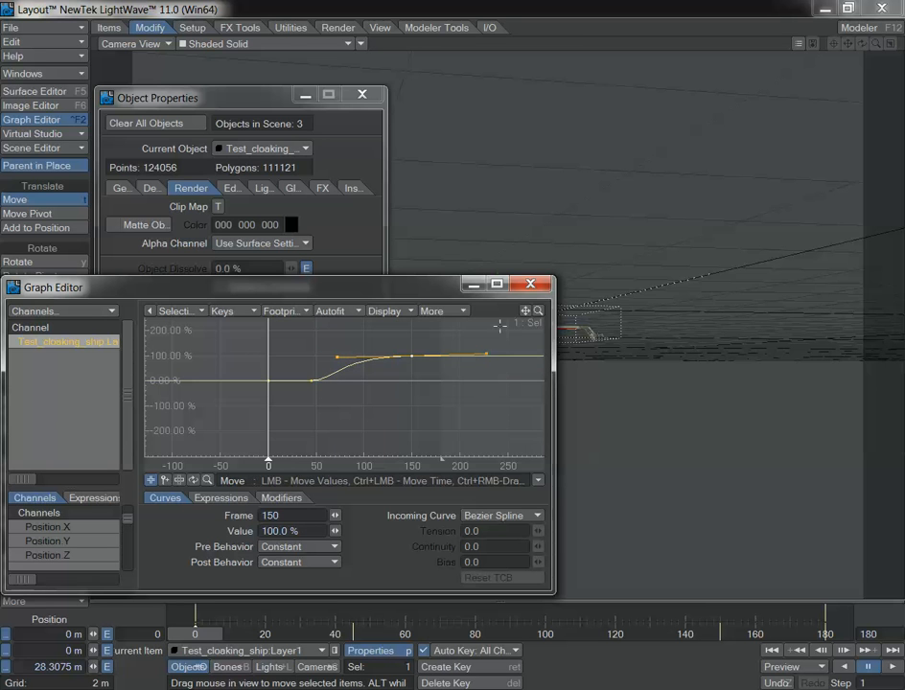
{"action": "left_click_drag", "start_coordinate": [538, 311], "coordinate": [542, 359]}
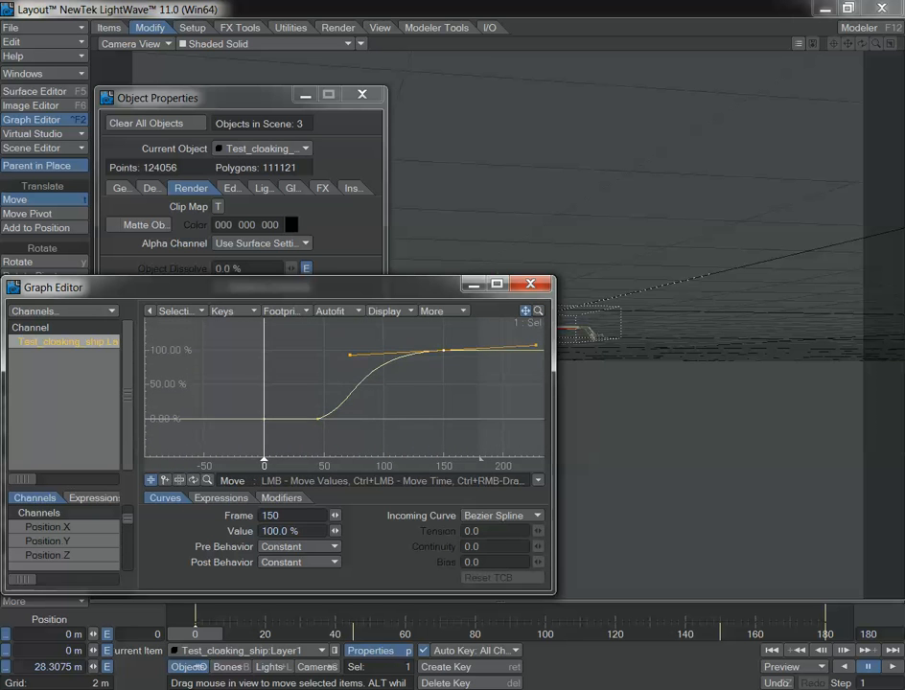
{"action": "left_click", "coordinate": [530, 284]}
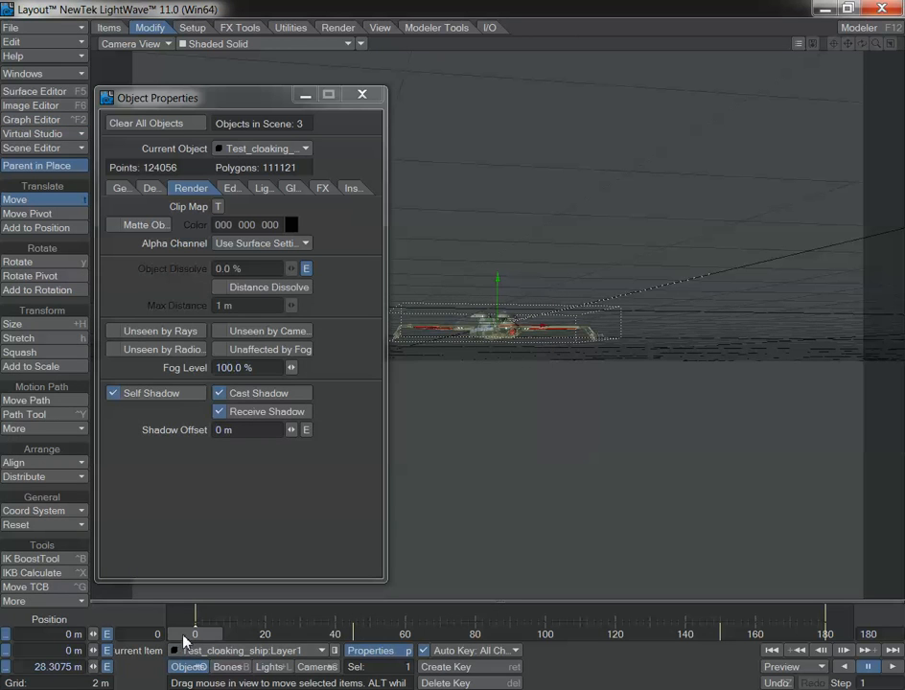
{"action": "left_click_drag", "start_coordinate": [183, 636], "coordinate": [289, 636]}
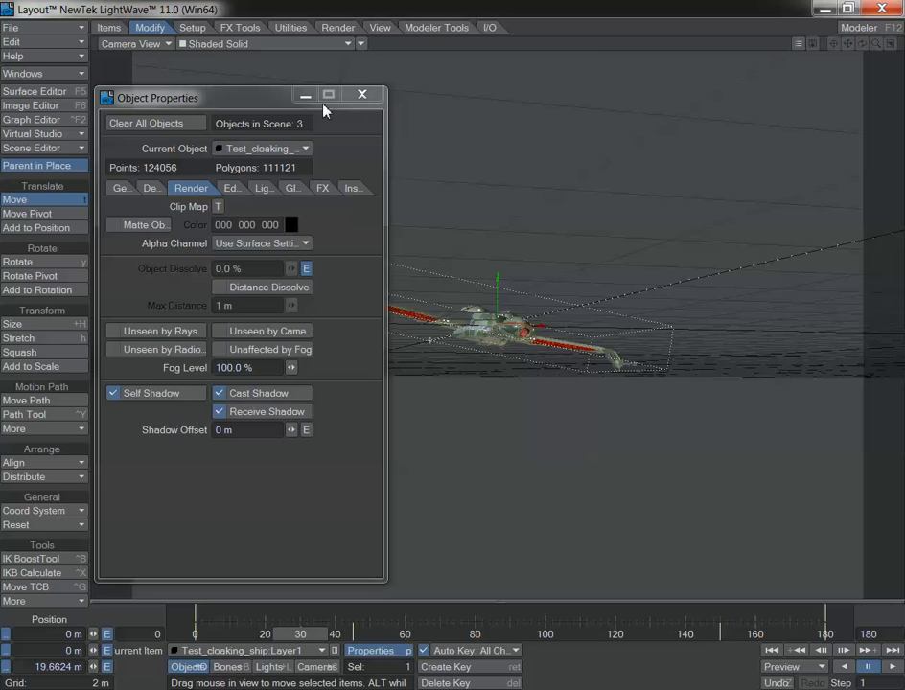
{"action": "left_click", "coordinate": [362, 97]}
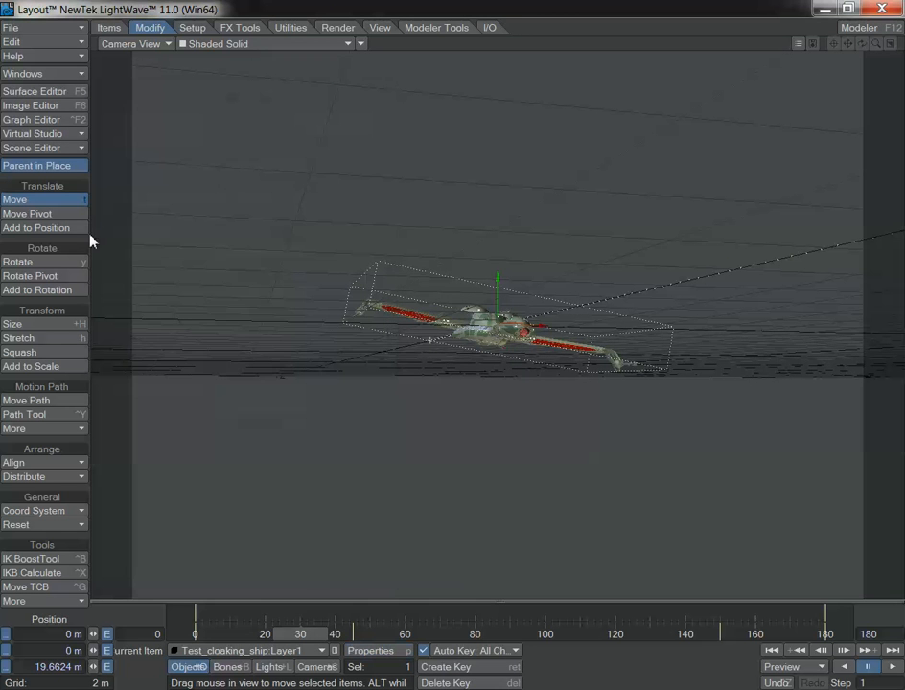
Step: Set the last frame of the render range to 160 in Render Globals
{"action": "left_click", "coordinate": [338, 28]}
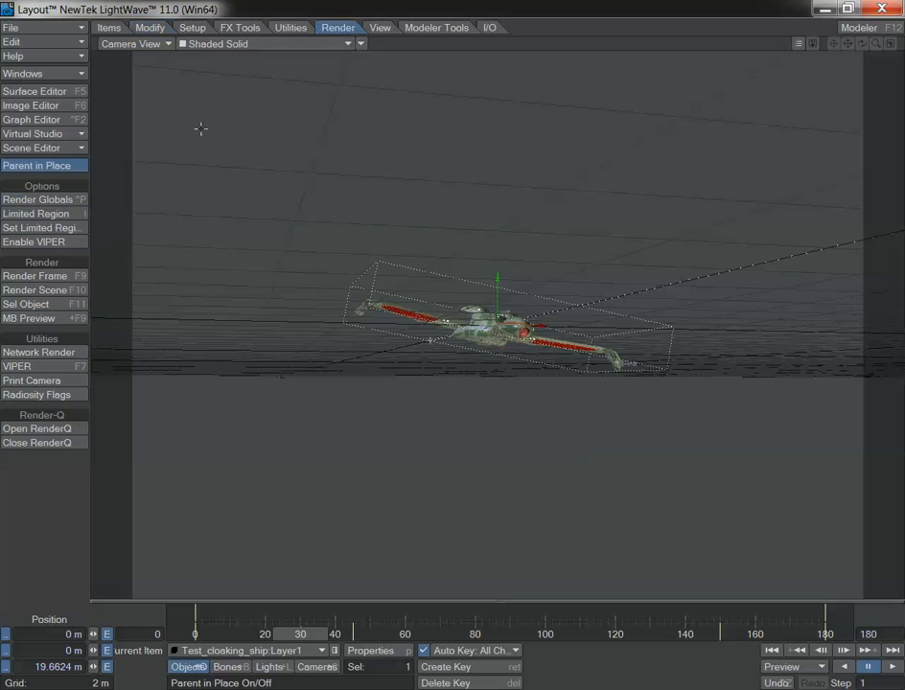
{"action": "left_click", "coordinate": [34, 200]}
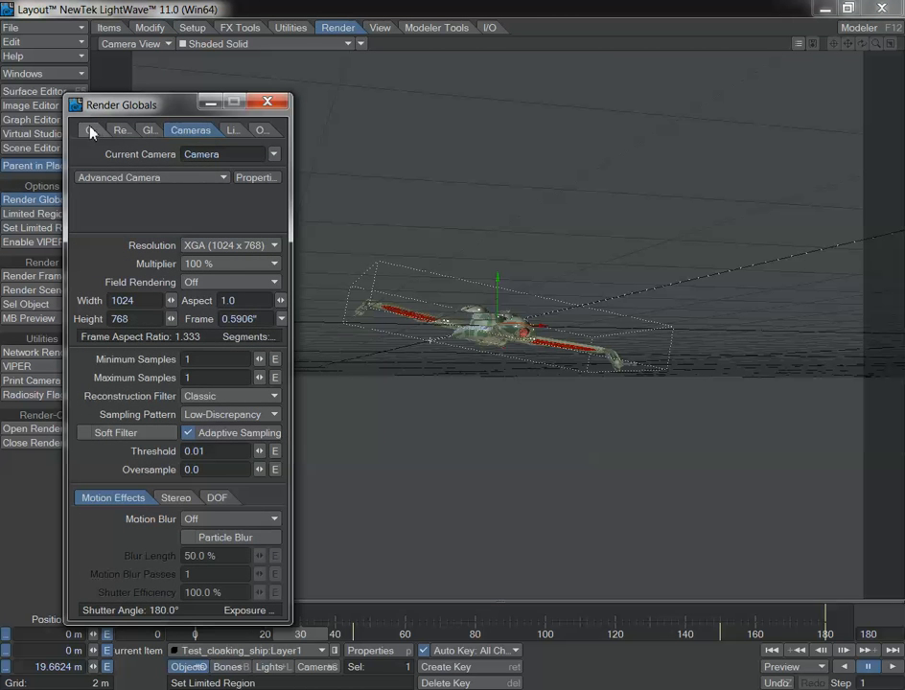
{"action": "left_click", "coordinate": [93, 131]}
{"action": "left_click", "coordinate": [170, 173]}
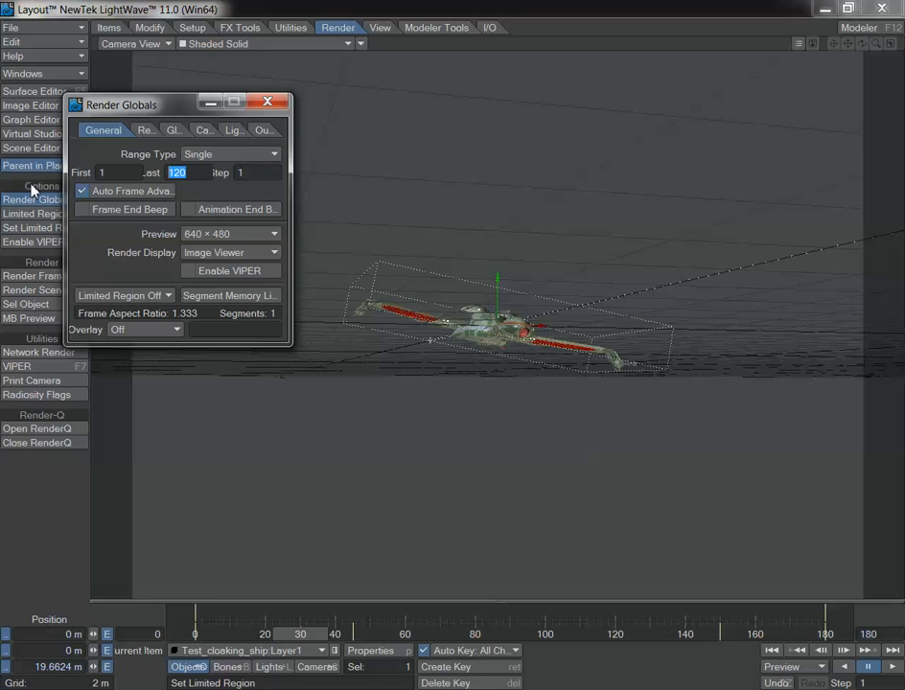
{"action": "type", "text": "1"}
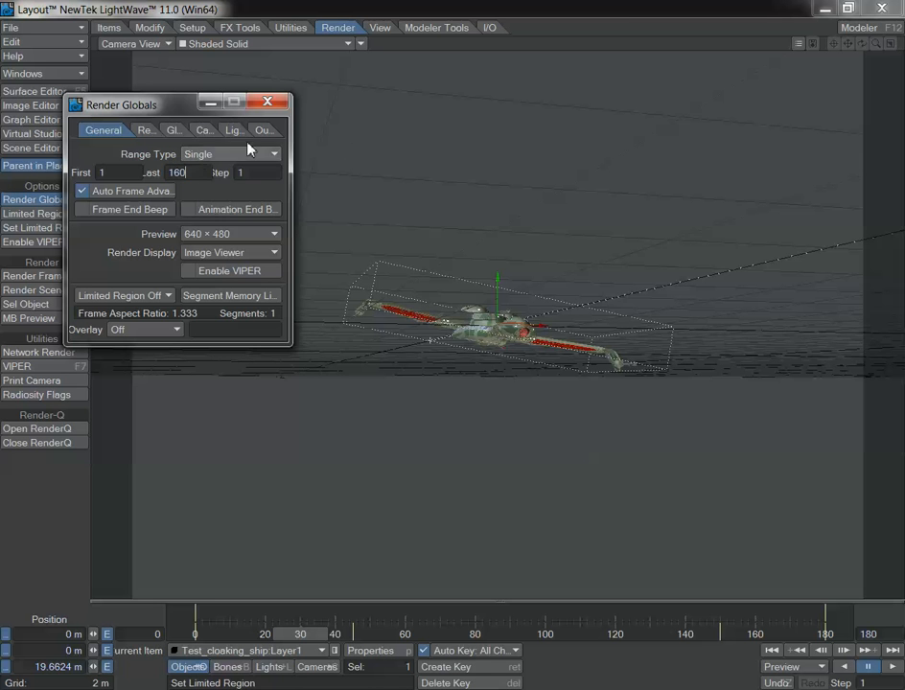
Step: Set the animation output file to cloak_test.avi on the Desktop, overwriting the existing file
{"action": "left_click", "coordinate": [262, 130]}
{"action": "left_click", "coordinate": [101, 153]}
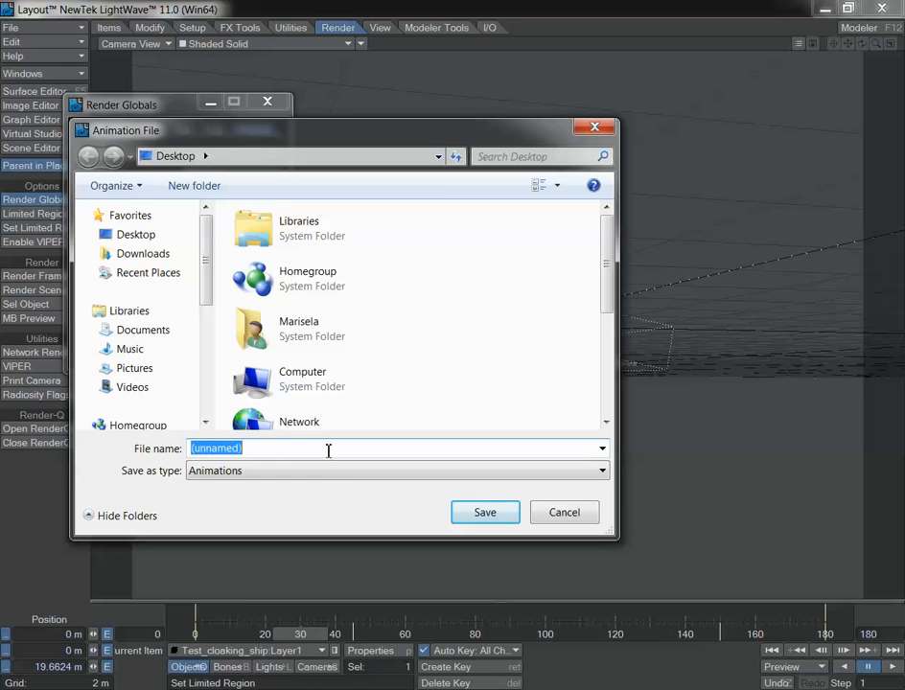
{"action": "type", "text": "co"}
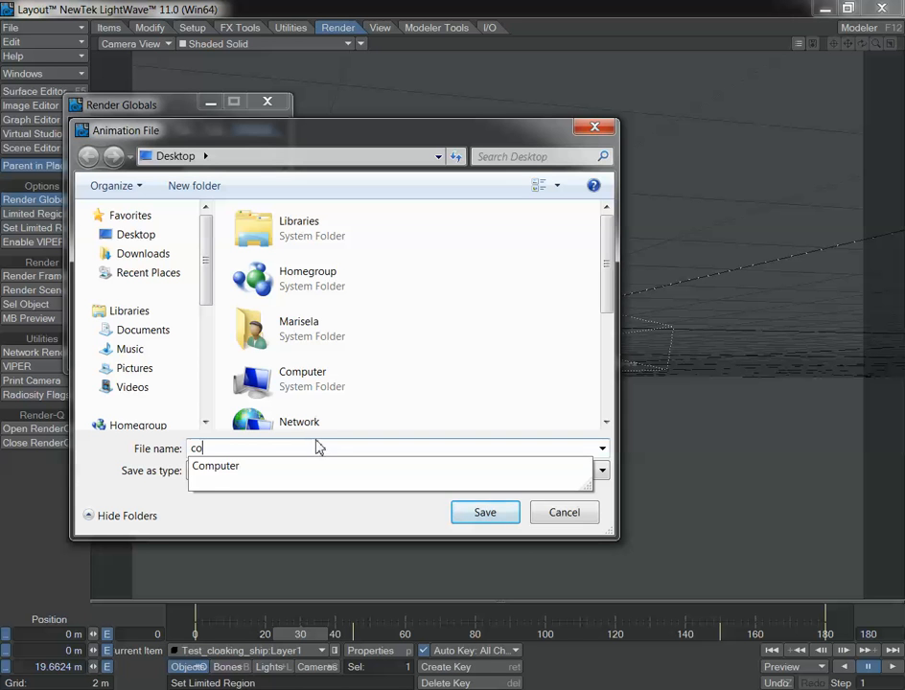
{"action": "key", "text": "BackSpace"}
{"action": "type", "text": "lok"}
{"action": "key", "text": "BackSpace"}
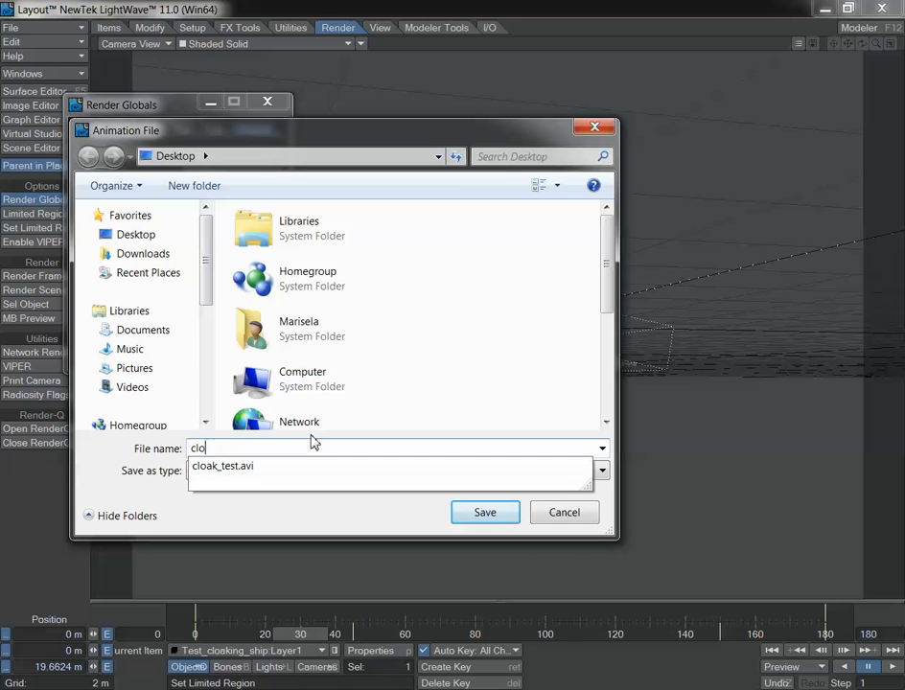
{"action": "type", "text": "a"}
{"action": "key", "text": "Down"}
{"action": "key", "text": "Return"}
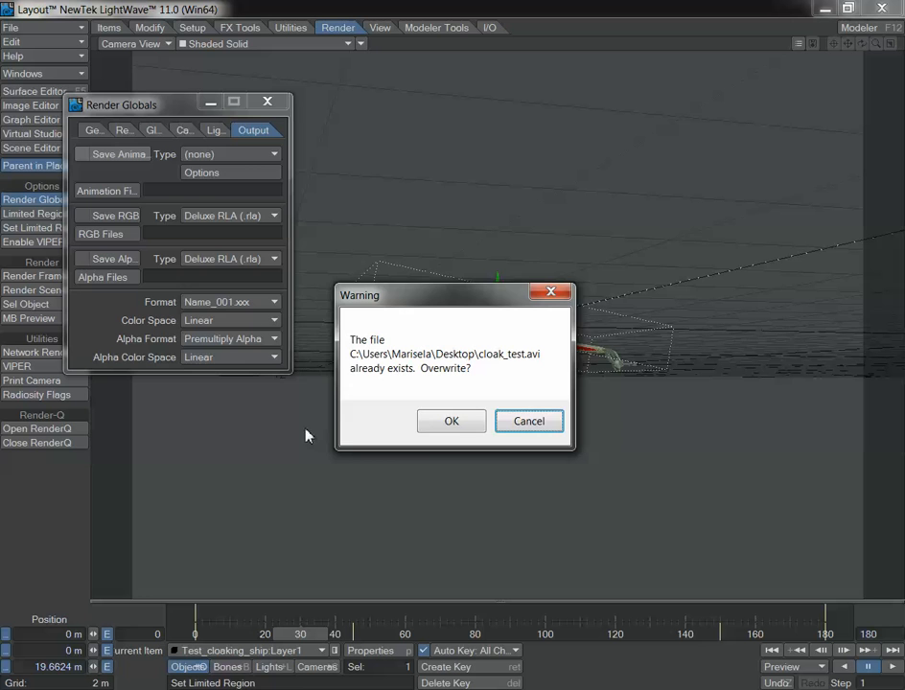
{"action": "left_click", "coordinate": [470, 420]}
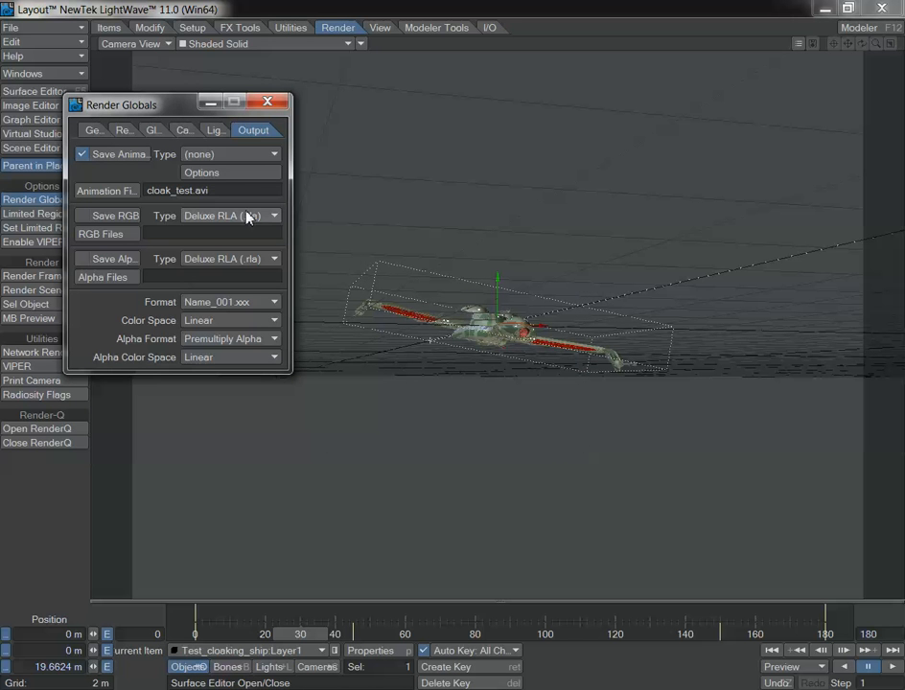
Step: Set the animation output type to AVI and its compressor to Microsoft Video 1
{"action": "left_click", "coordinate": [217, 158]}
{"action": "left_click", "coordinate": [223, 128]}
{"action": "left_click", "coordinate": [211, 176]}
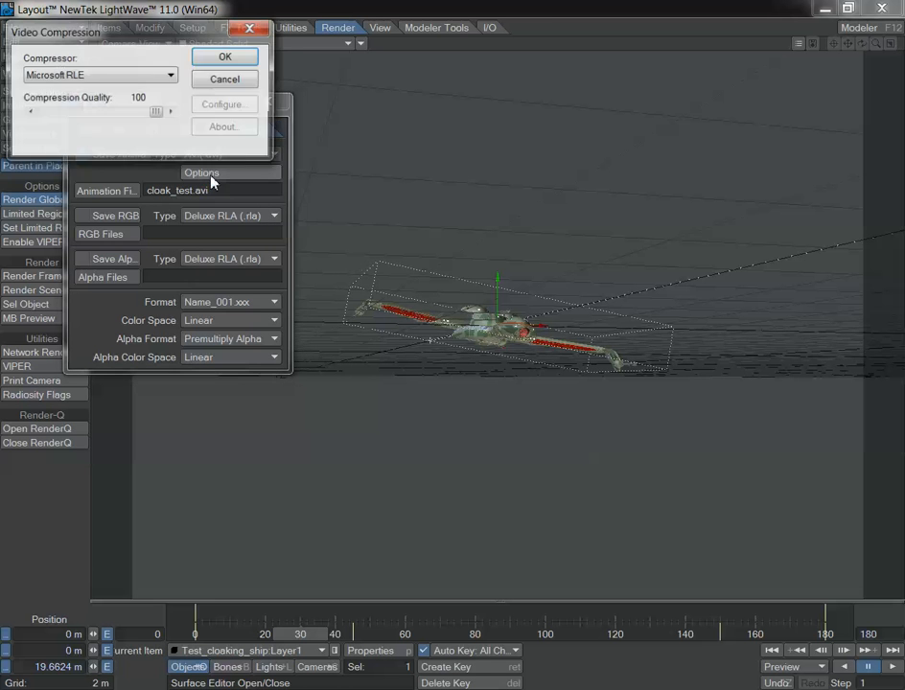
{"action": "left_click", "coordinate": [120, 75]}
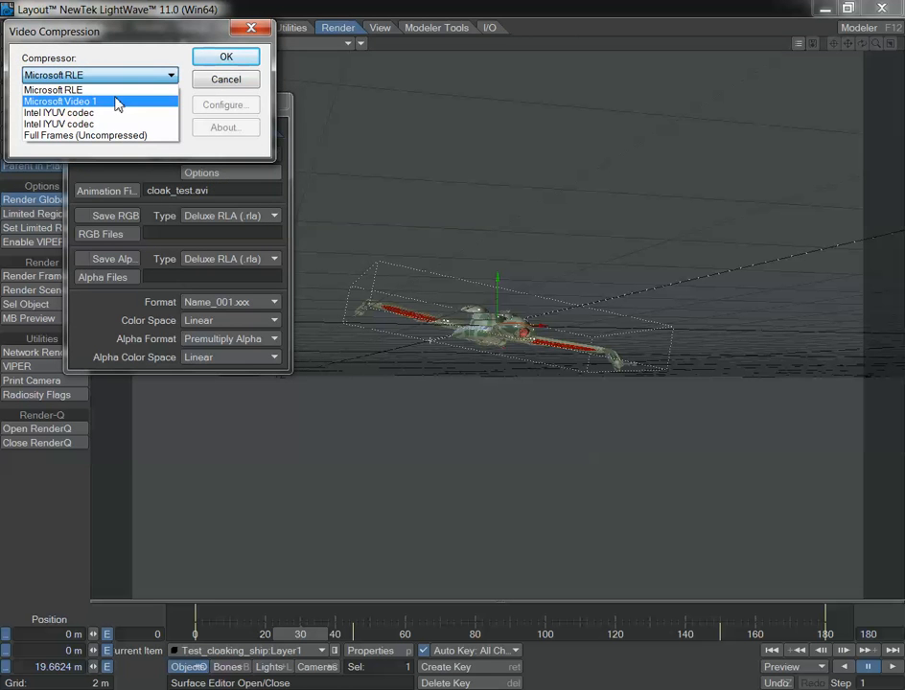
{"action": "left_click", "coordinate": [116, 101]}
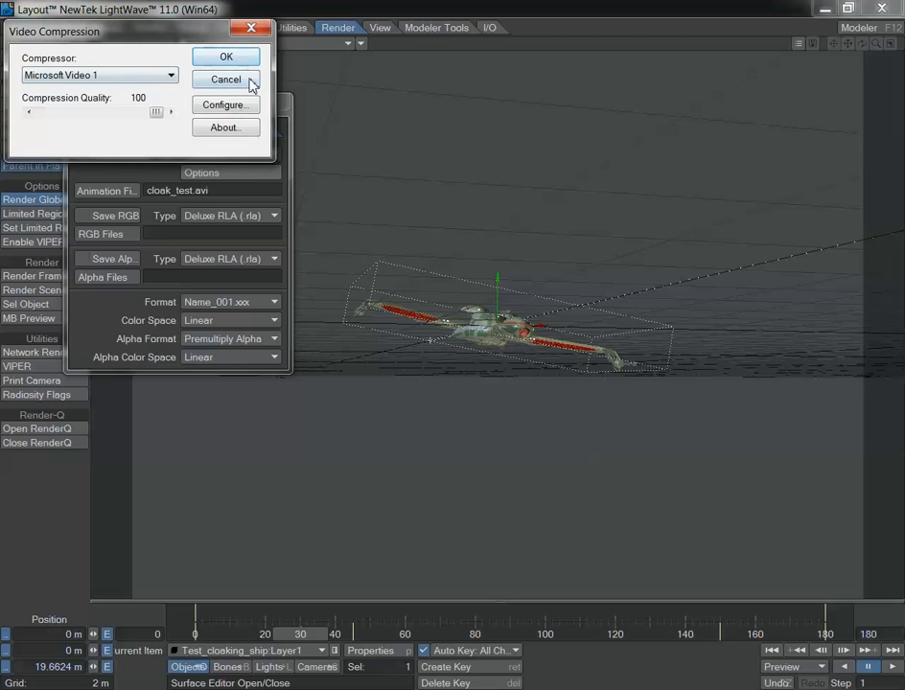
{"action": "left_click", "coordinate": [227, 57]}
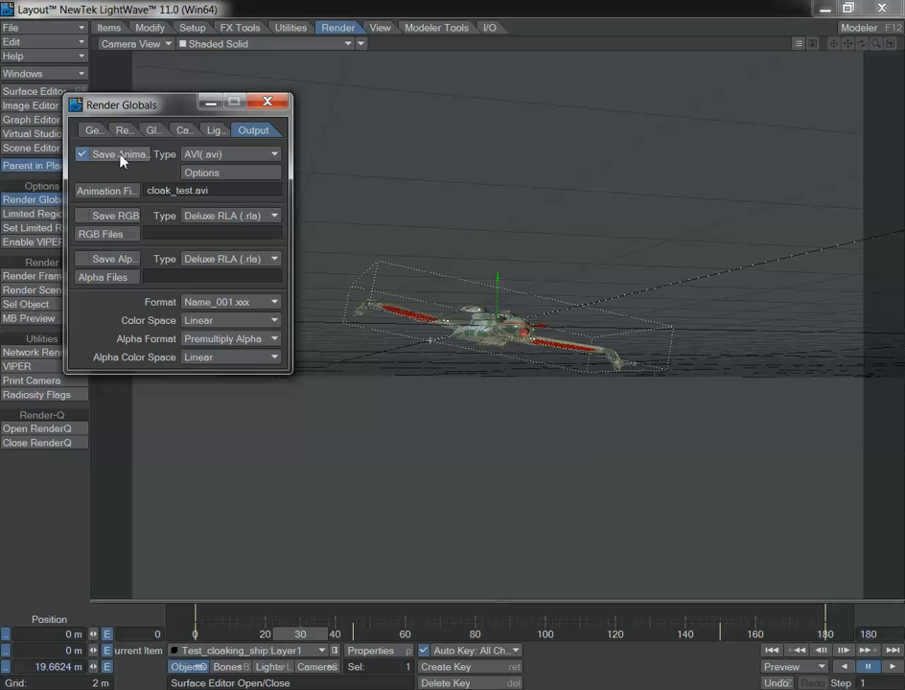
Step: Set the camera's maximum samples to 3 and close Render Globals
{"action": "left_click", "coordinate": [182, 129]}
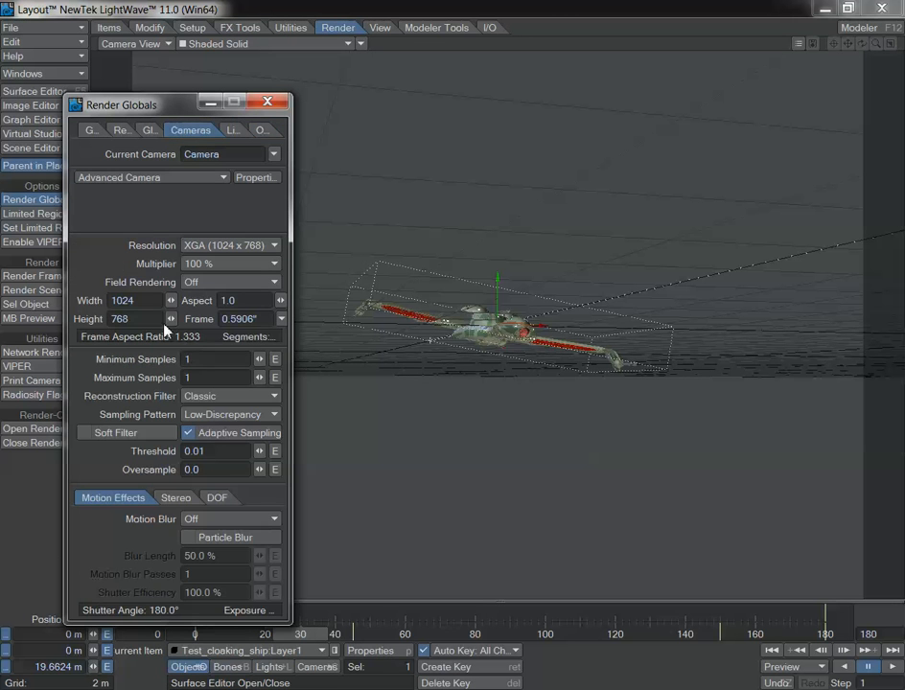
{"action": "left_click", "coordinate": [200, 358]}
{"action": "key", "text": "Tab"}
{"action": "left_click_drag", "start_coordinate": [204, 378], "coordinate": [95, 387]}
{"action": "type", "text": "3"}
{"action": "key", "text": "Tab"}
{"action": "left_click", "coordinate": [267, 101]}
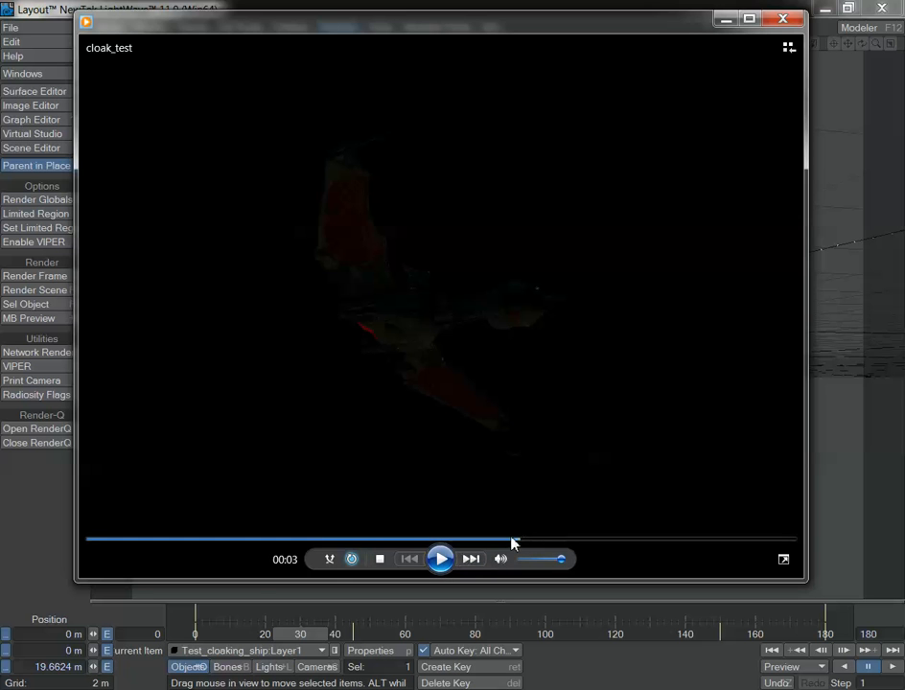
Step: Play and scrub through the rendered cloak_test video to examine the ship's cloaking, and close the player
{"action": "left_click_drag", "start_coordinate": [515, 540], "coordinate": [112, 537]}
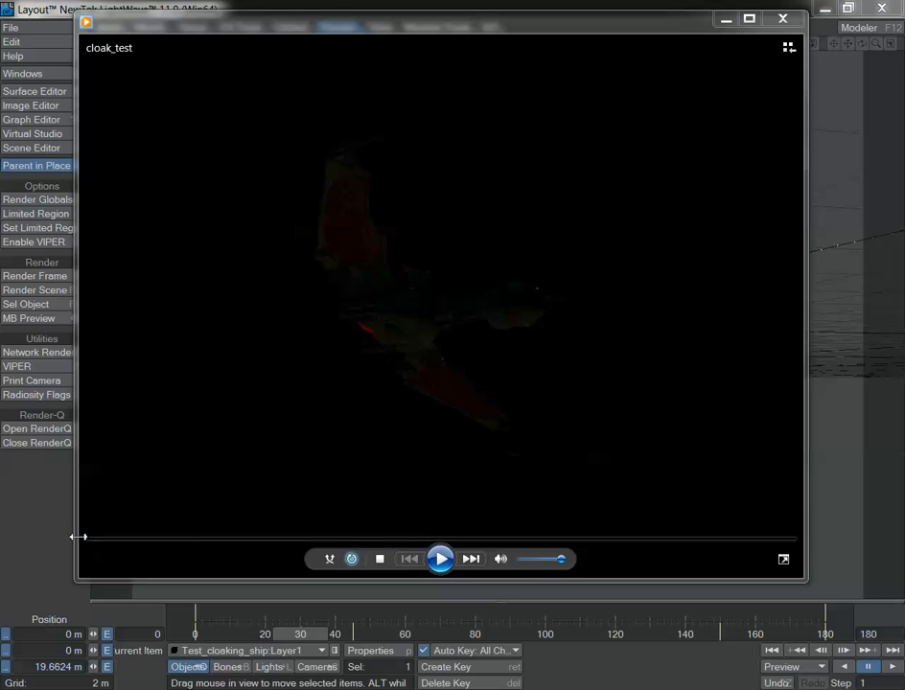
{"action": "left_click", "coordinate": [437, 561]}
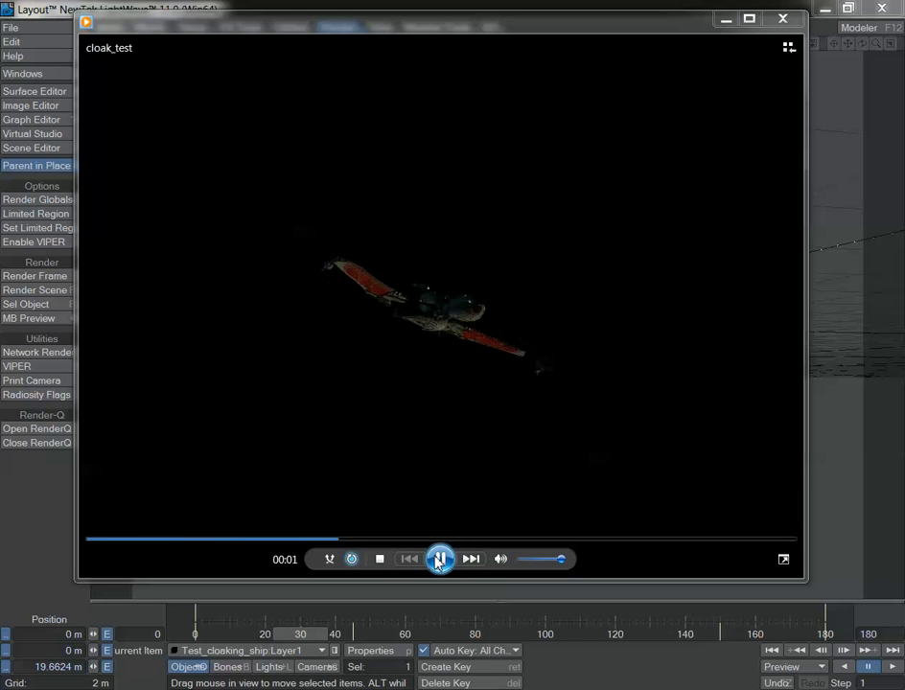
{"action": "left_click", "coordinate": [439, 559]}
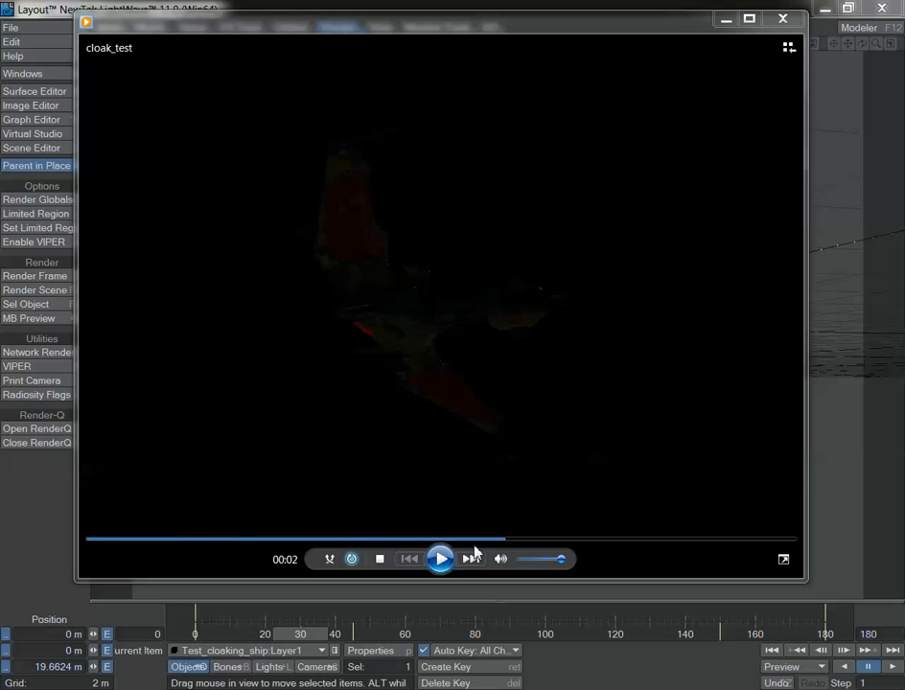
{"action": "mouse_move", "coordinate": [508, 541]}
{"action": "left_mouse_down"}
{"action": "mouse_move", "coordinate": [347, 540]}
{"action": "mouse_move", "coordinate": [545, 550]}
{"action": "mouse_move", "coordinate": [499, 538]}
{"action": "mouse_move", "coordinate": [362, 546]}
{"action": "mouse_move", "coordinate": [460, 542]}
{"action": "mouse_move", "coordinate": [497, 553]}
{"action": "left_mouse_up"}
{"action": "left_click_drag", "start_coordinate": [495, 548], "coordinate": [419, 548]}
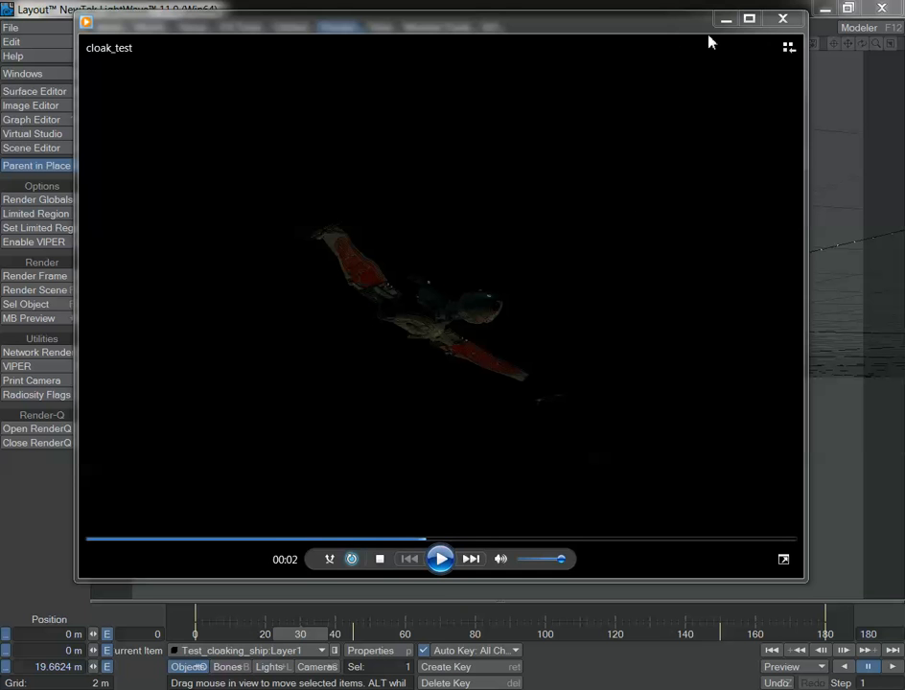
{"action": "left_click", "coordinate": [784, 21]}
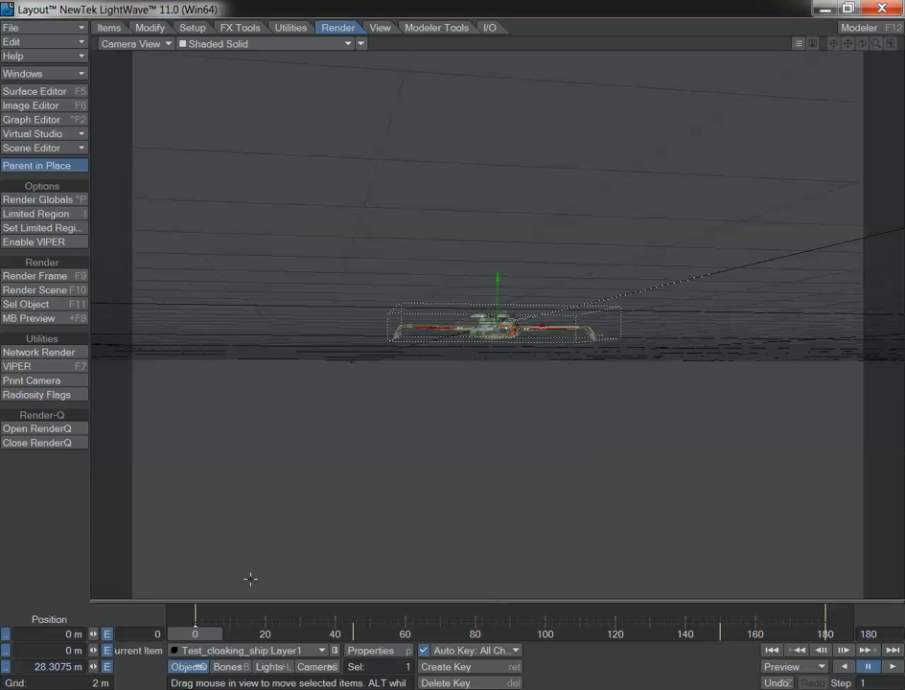
Step: Select the light in the Perspective view and rotate its pitch to about -126.7°
{"action": "left_click", "coordinate": [106, 44]}
{"action": "left_click", "coordinate": [101, 117]}
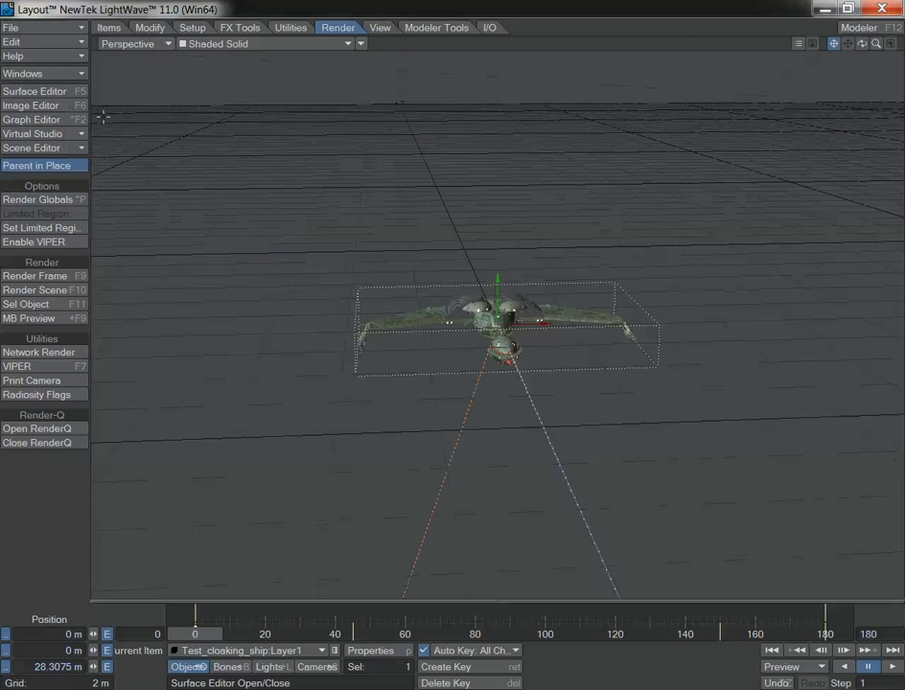
{"action": "mouse_move", "coordinate": [876, 43]}
{"action": "left_mouse_down"}
{"action": "mouse_move", "coordinate": [858, 81]}
{"action": "mouse_move", "coordinate": [874, 46]}
{"action": "left_mouse_up"}
{"action": "left_click", "coordinate": [554, 531]}
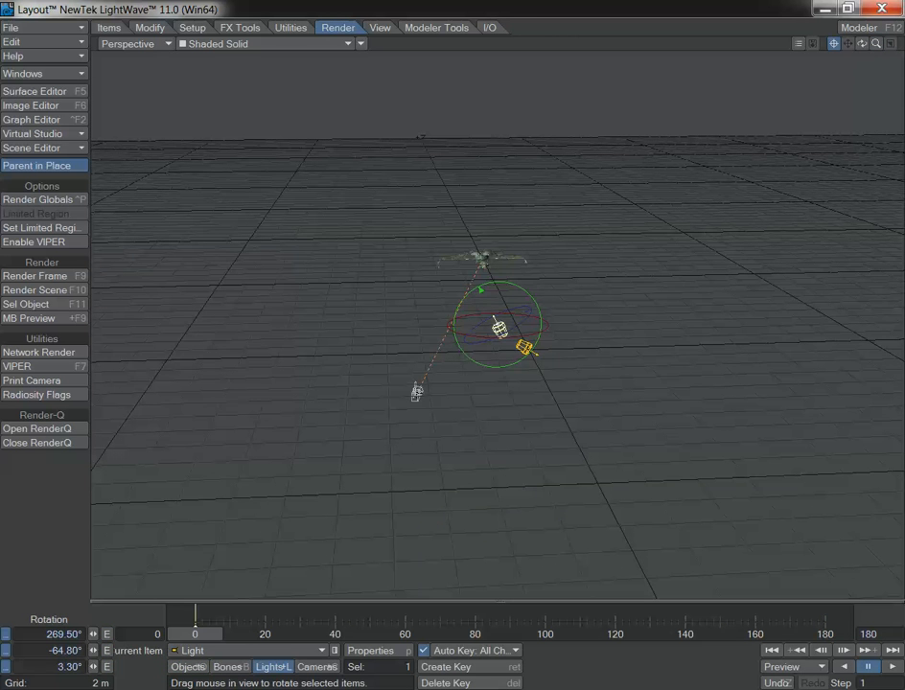
{"action": "left_click_drag", "start_coordinate": [365, 238], "coordinate": [385, 254]}
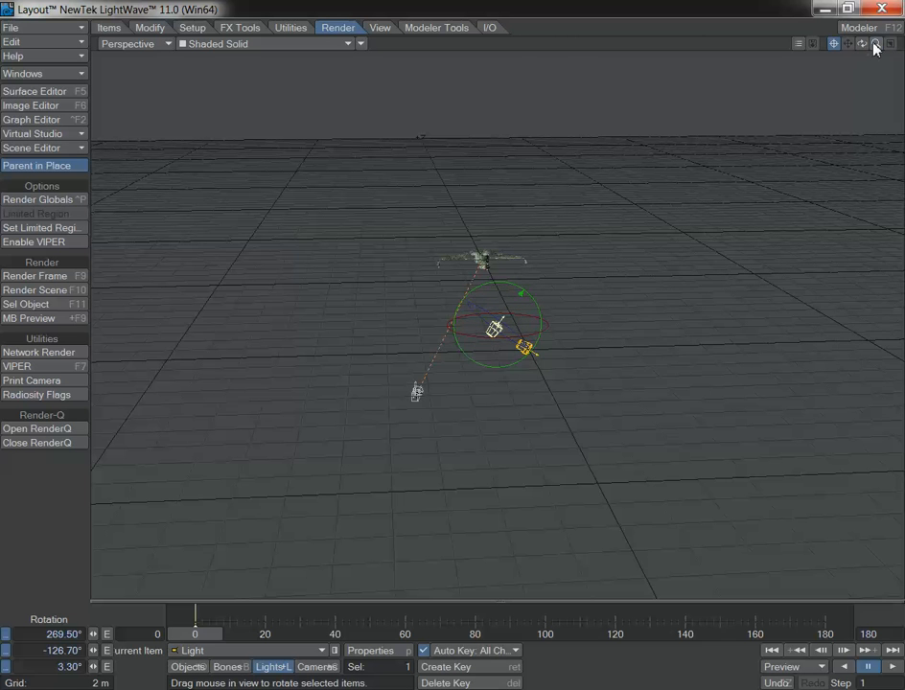
{"action": "left_click_drag", "start_coordinate": [873, 46], "coordinate": [868, 48]}
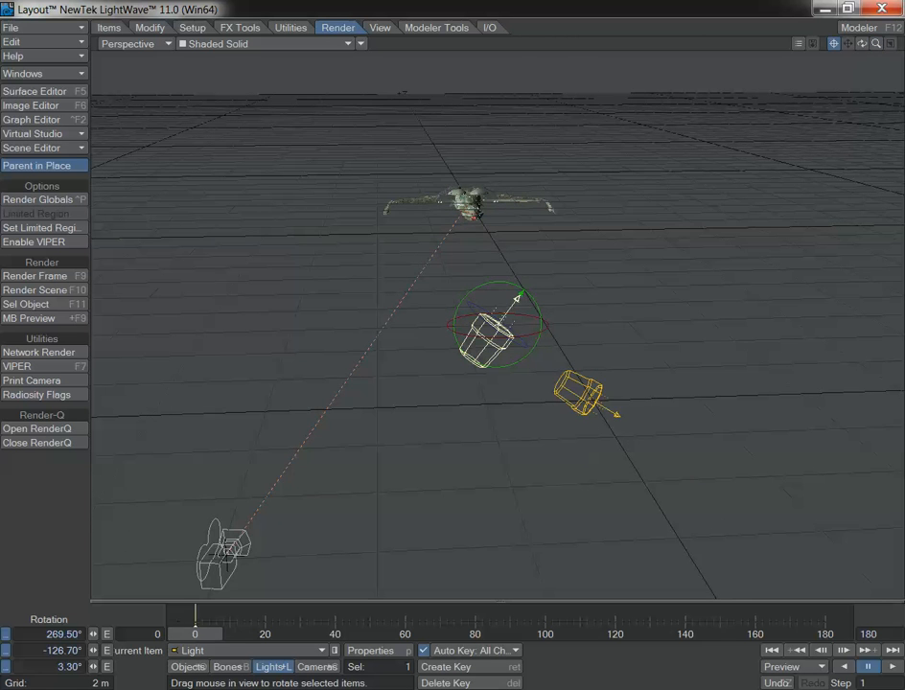
Step: Show the scene through the camera with VPR shading and return the animation to frame 0
{"action": "left_click", "coordinate": [130, 45]}
{"action": "left_click", "coordinate": [122, 146]}
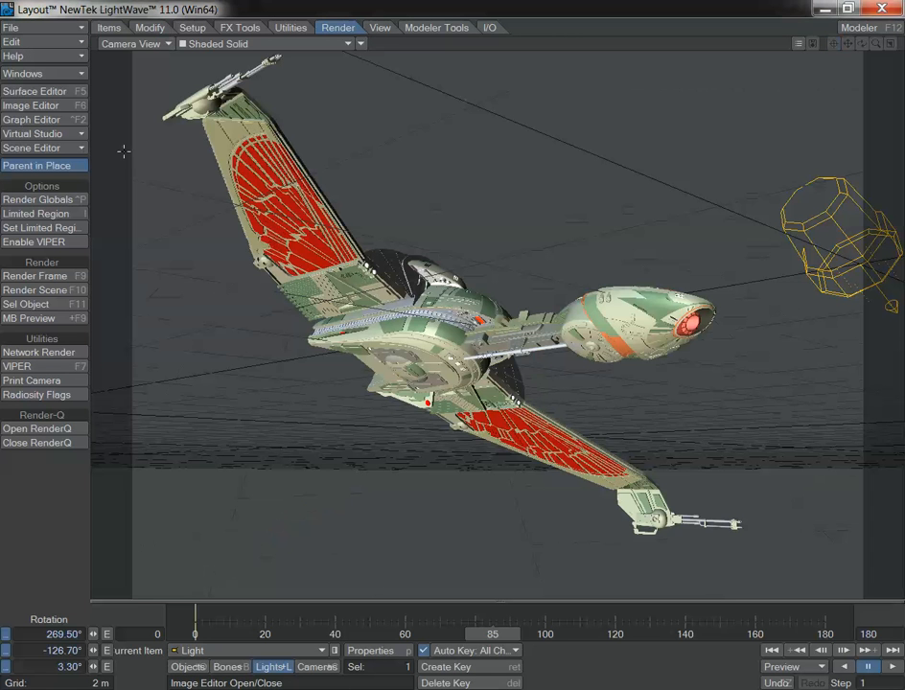
{"action": "left_click", "coordinate": [230, 43]}
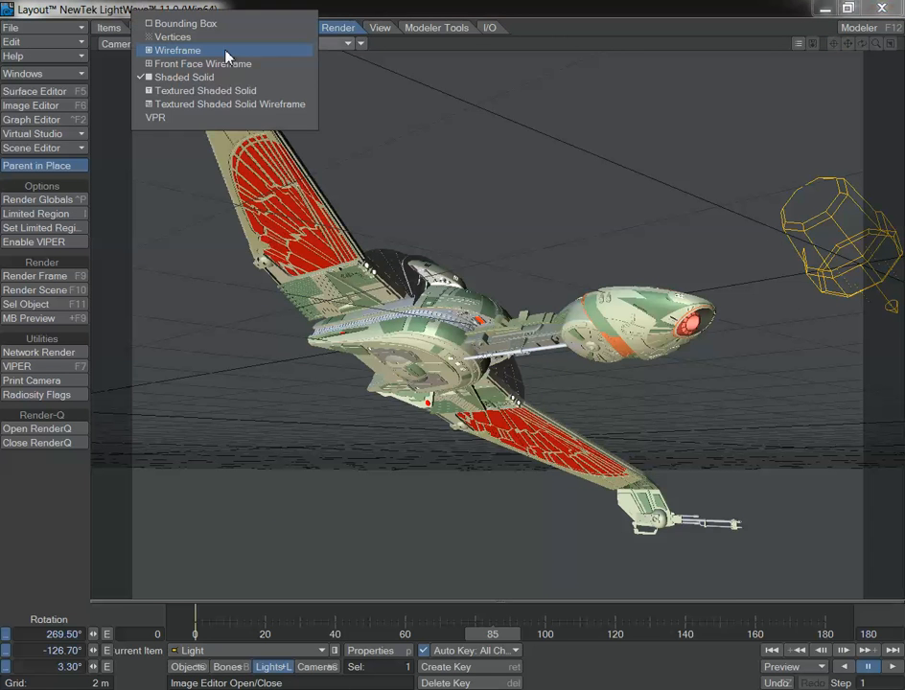
{"action": "left_click", "coordinate": [151, 116]}
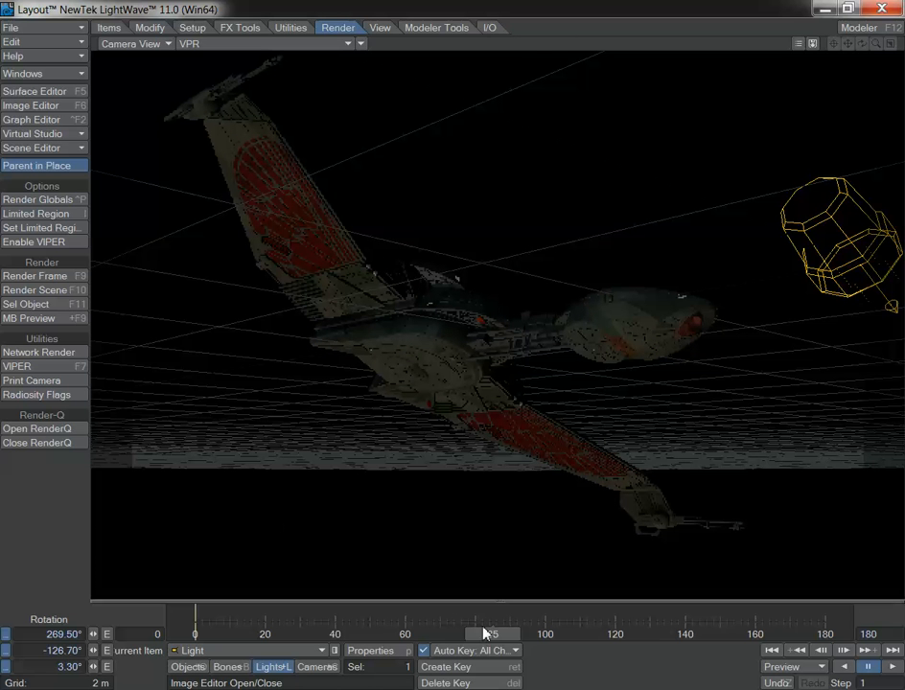
{"action": "left_click_drag", "start_coordinate": [487, 633], "coordinate": [195, 635]}
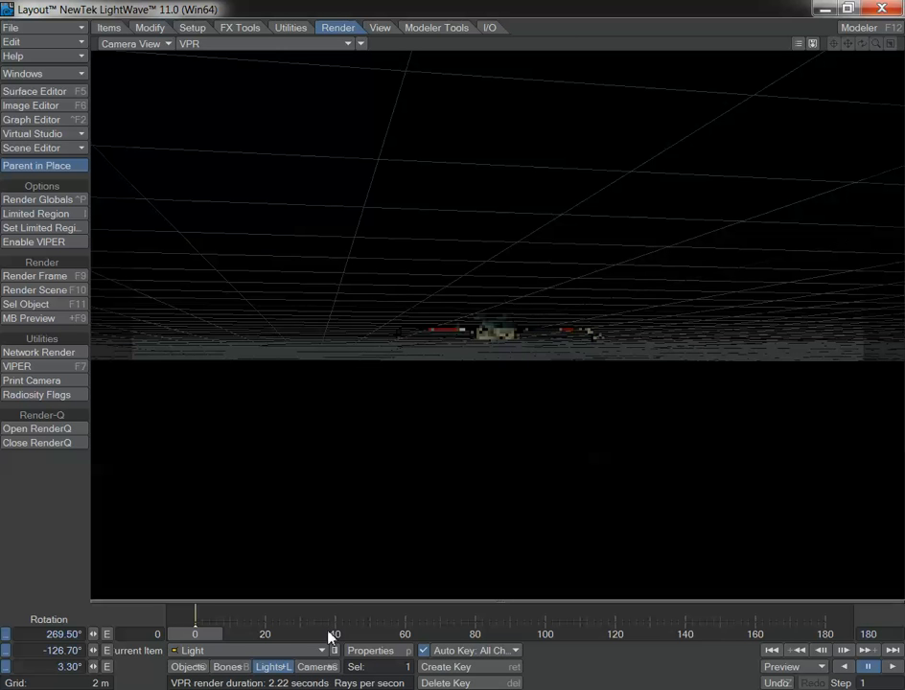
Step: Move the Camera_control object to about X -3.648 m, Y -1.87 m, Z -2.7732 m at frame 0
{"action": "left_click", "coordinate": [184, 668]}
{"action": "left_click", "coordinate": [201, 652]}
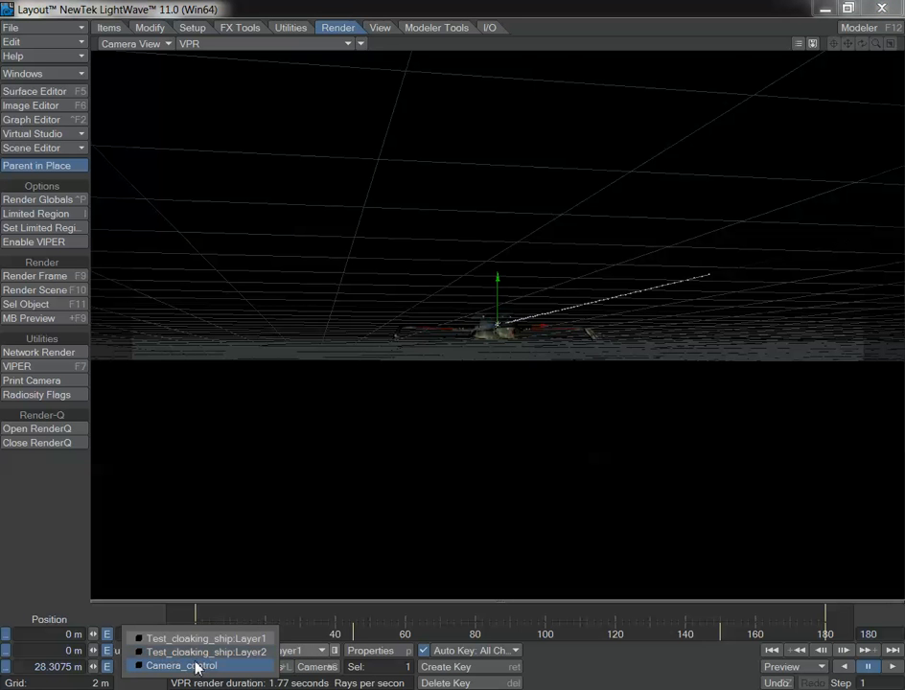
{"action": "left_click", "coordinate": [195, 666]}
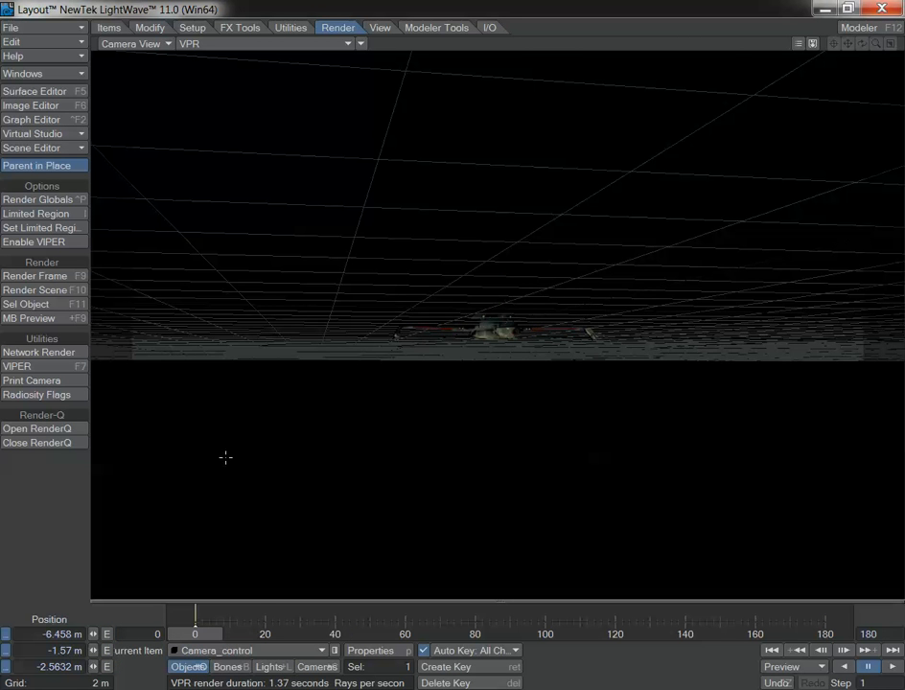
{"action": "left_click_drag", "start_coordinate": [225, 457], "coordinate": [494, 477]}
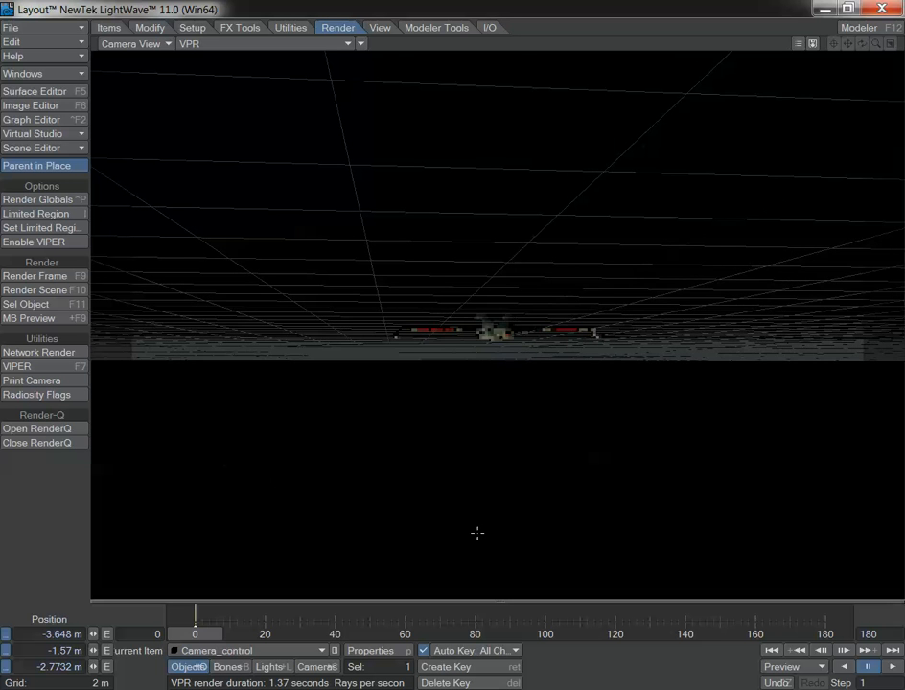
{"action": "right_click_drag", "start_coordinate": [477, 489], "coordinate": [475, 517]}
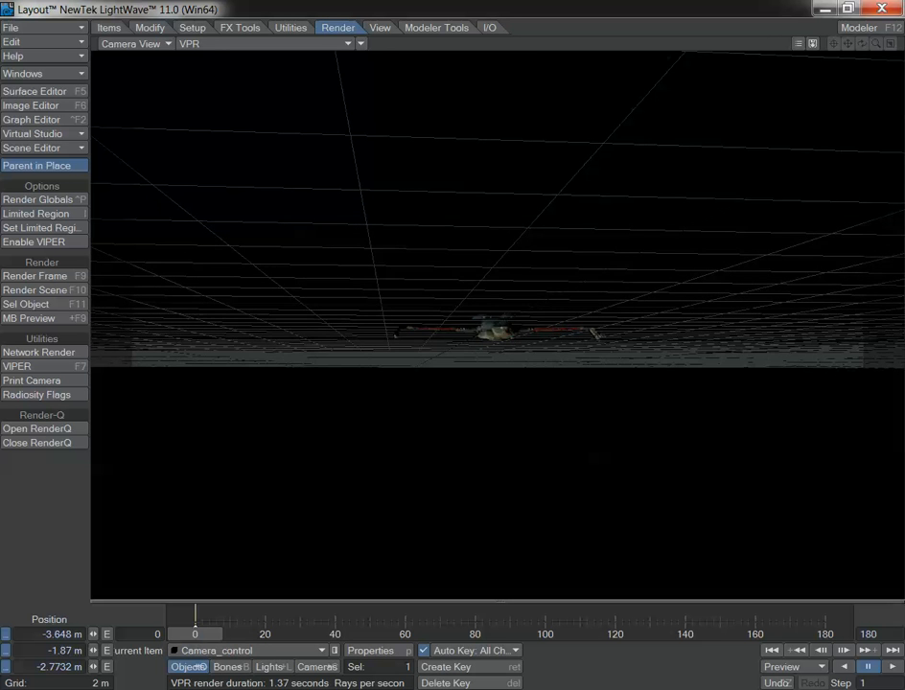
Step: Render frame 101 with the Image Viewer enabled to check the new lighting, and abort the render partway
{"action": "left_click_drag", "start_coordinate": [194, 634], "coordinate": [548, 633]}
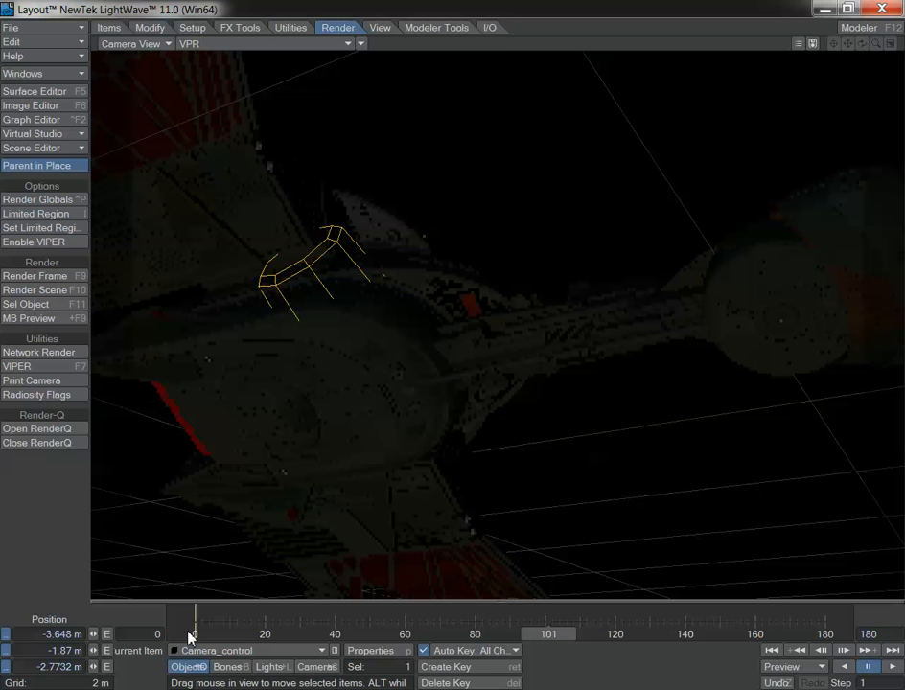
{"action": "key", "text": "F9"}
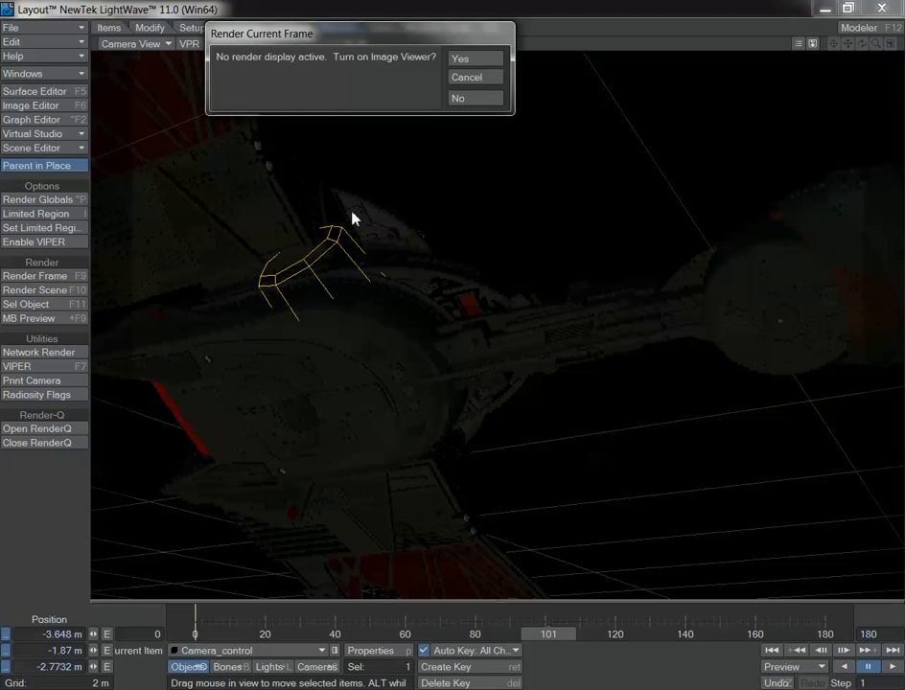
{"action": "left_click", "coordinate": [474, 59]}
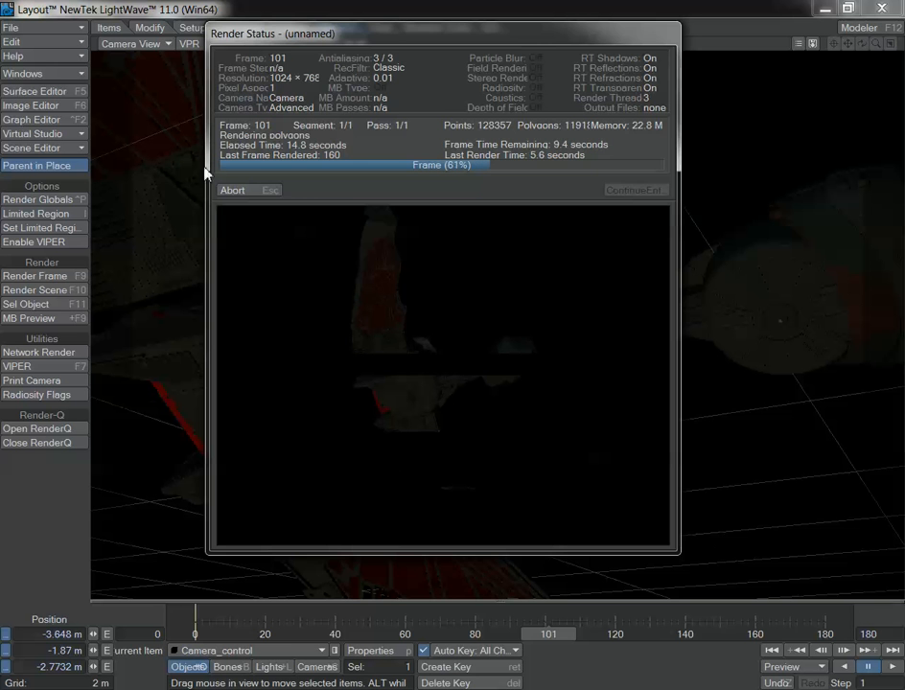
{"action": "left_click", "coordinate": [245, 190]}
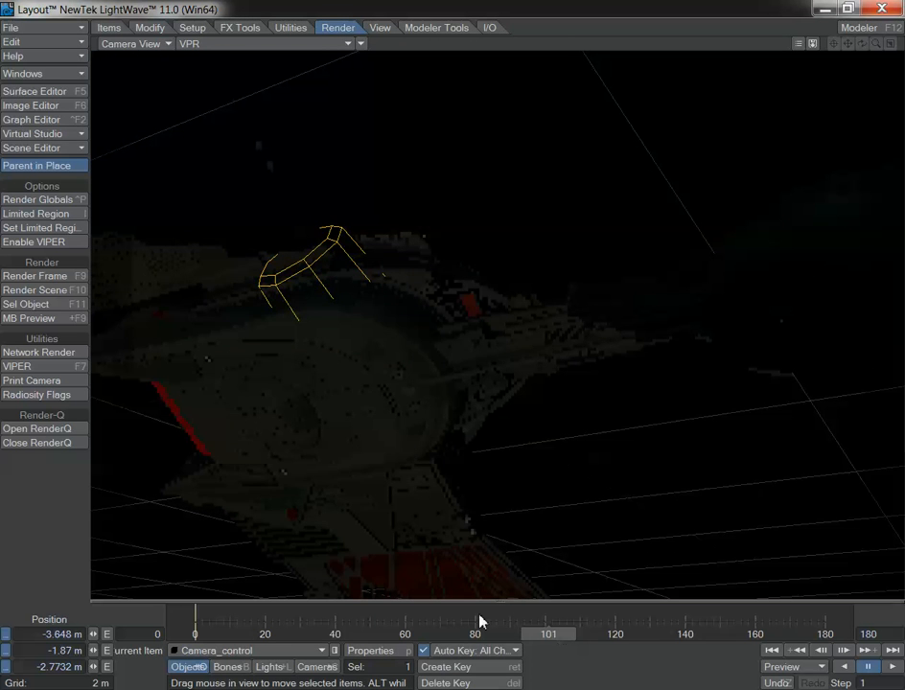
Step: Open the layer opacity envelope of the Underwater displacement texture on Test_cloaking_ship:Layer2
{"action": "left_click", "coordinate": [300, 652]}
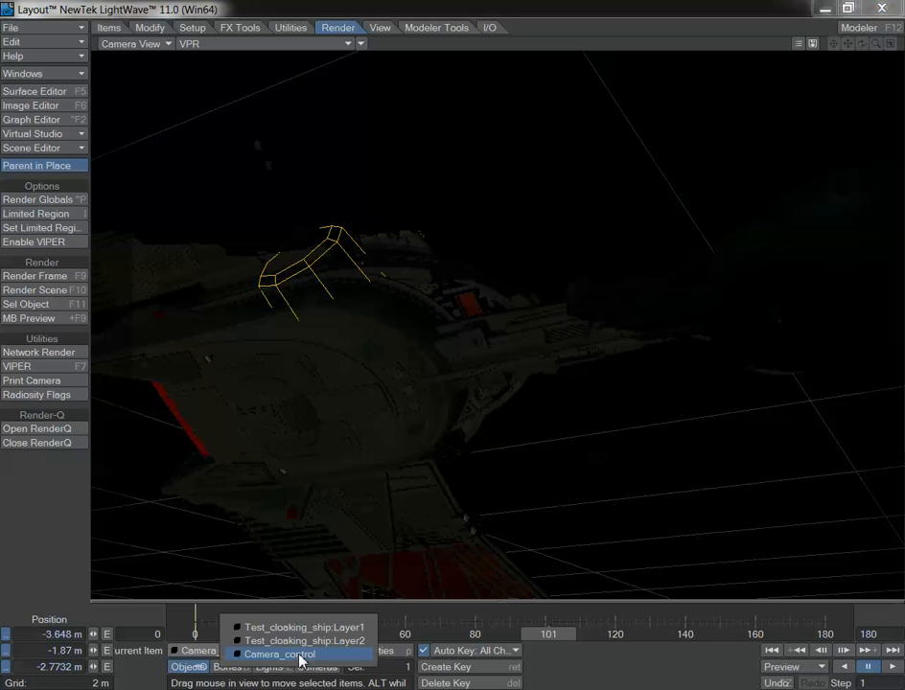
{"action": "left_click", "coordinate": [300, 641]}
{"action": "left_click", "coordinate": [365, 657]}
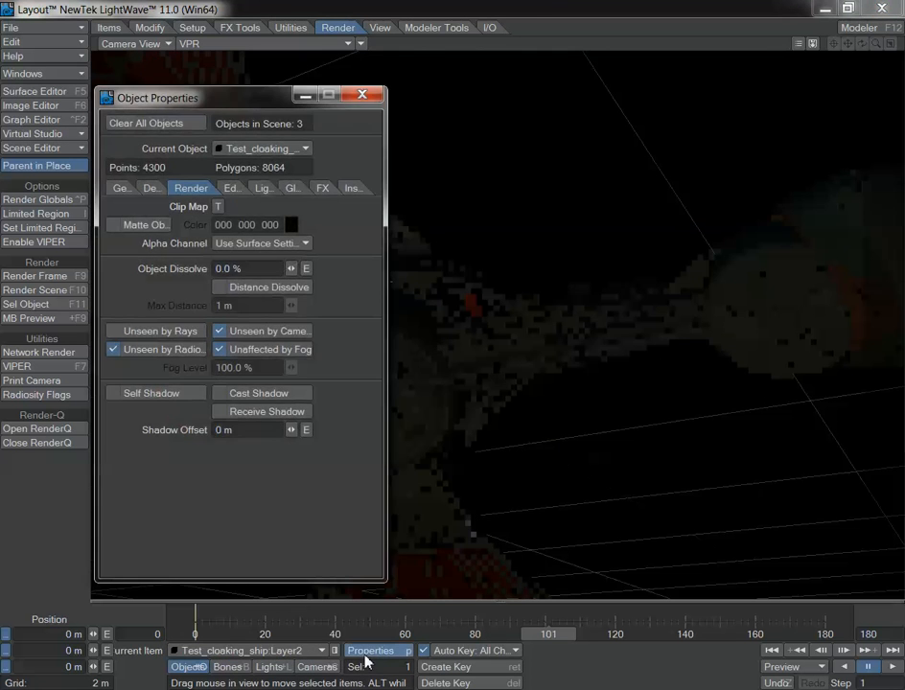
{"action": "left_click", "coordinate": [149, 188]}
{"action": "double_click", "coordinate": [118, 384]}
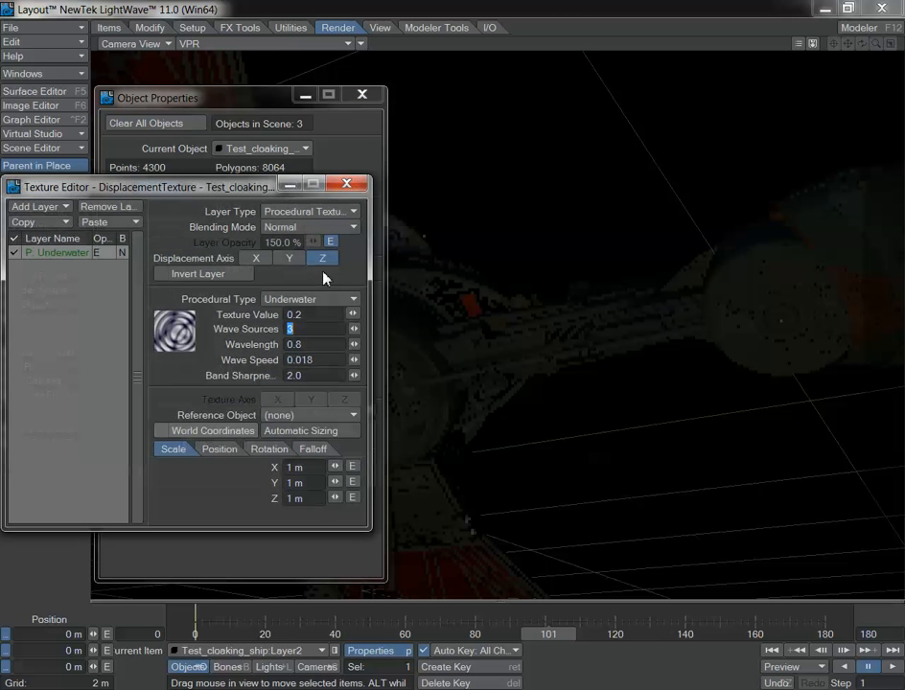
{"action": "left_click", "coordinate": [330, 241]}
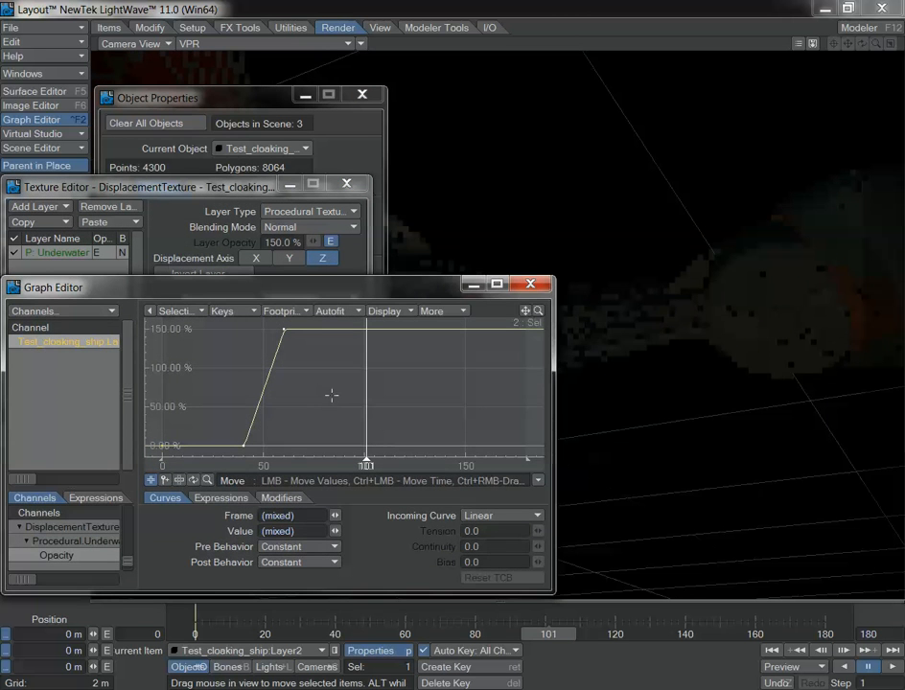
Step: Switch the camera view to Shaded Solid and scrub back to frame 27 to judge the ripple timing against the ship's approach
{"action": "left_click_drag", "start_coordinate": [366, 466], "coordinate": [332, 466]}
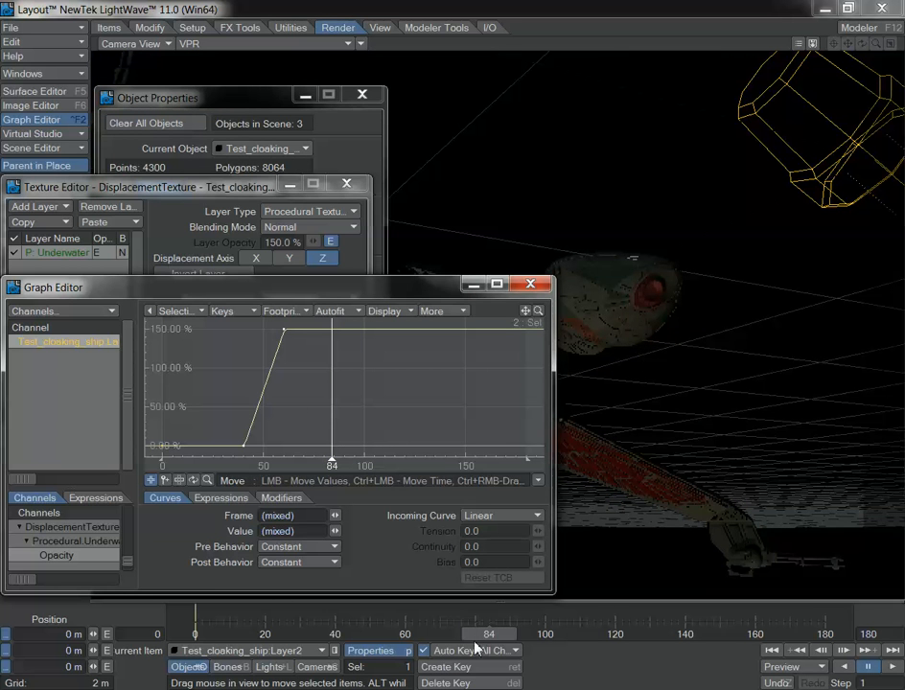
{"action": "left_click_drag", "start_coordinate": [477, 637], "coordinate": [336, 637]}
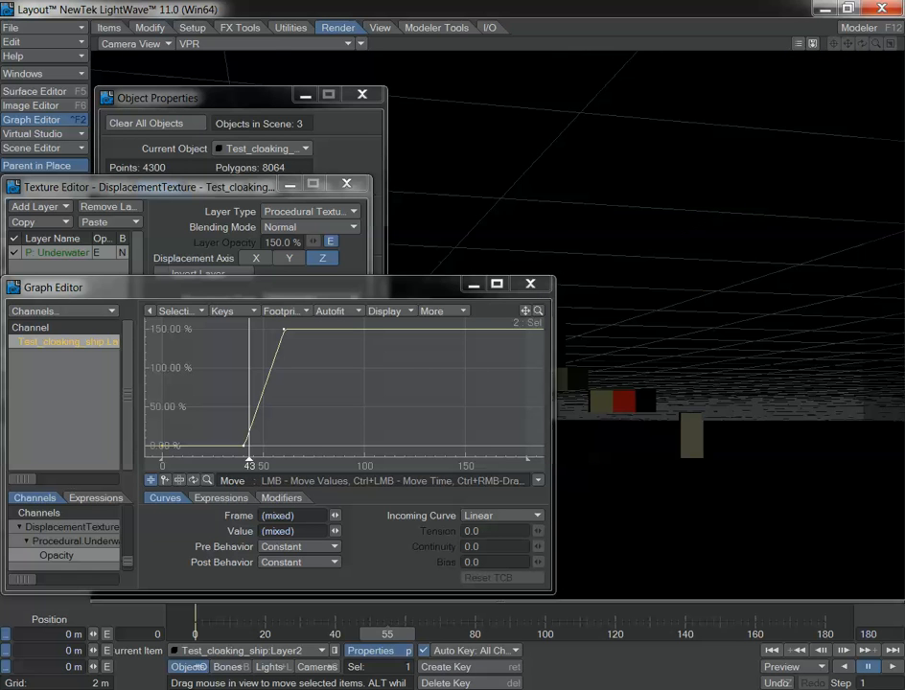
{"action": "left_click", "coordinate": [269, 44]}
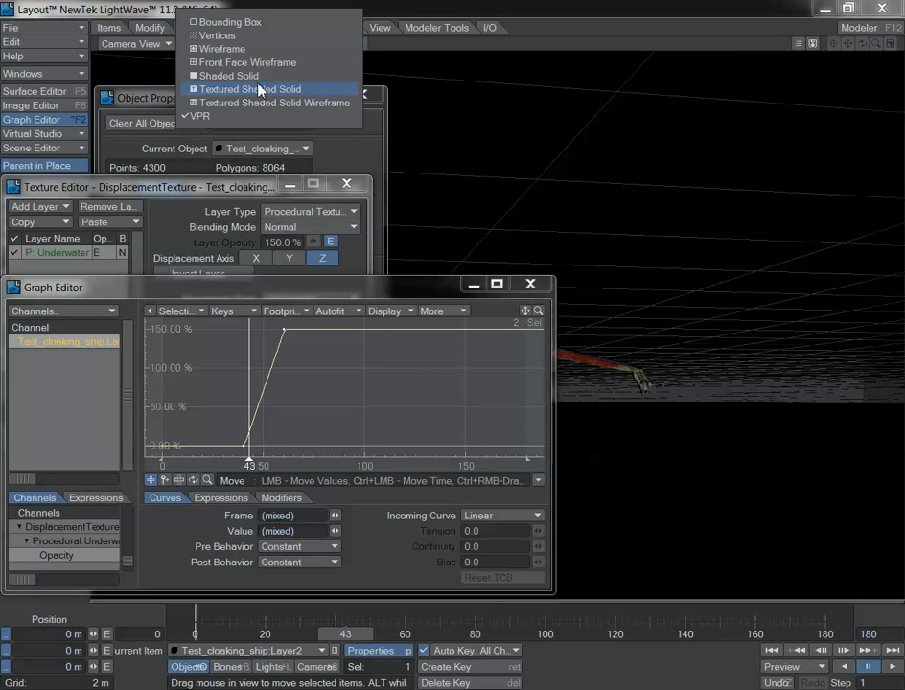
{"action": "left_click", "coordinate": [244, 76]}
{"action": "mouse_move", "coordinate": [358, 287]}
{"action": "left_mouse_down"}
{"action": "mouse_move", "coordinate": [216, 239]}
{"action": "mouse_move", "coordinate": [190, 178]}
{"action": "left_mouse_up"}
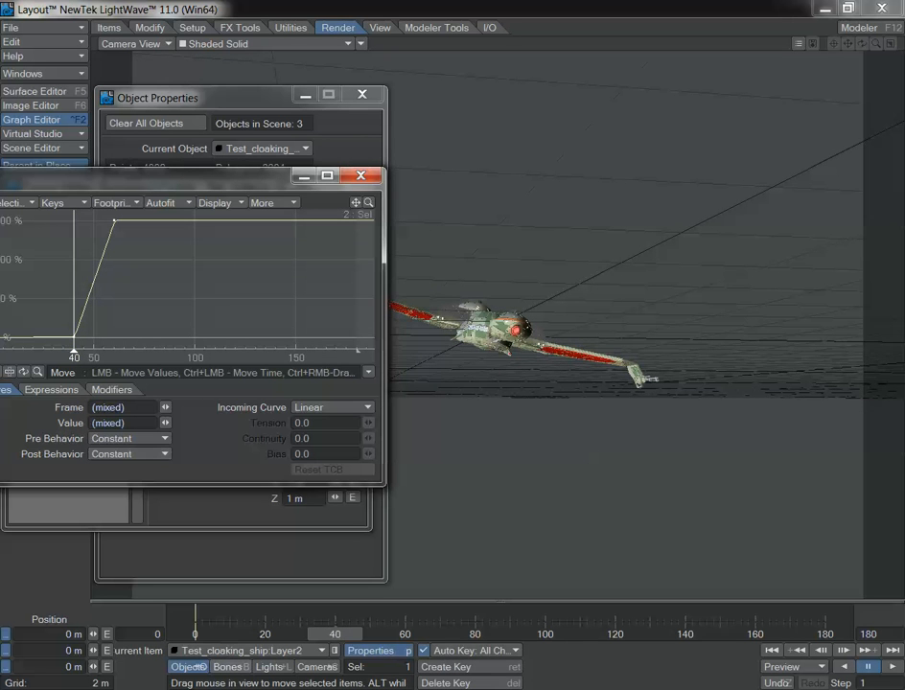
{"action": "mouse_move", "coordinate": [334, 635]}
{"action": "left_mouse_down"}
{"action": "mouse_move", "coordinate": [422, 636]}
{"action": "mouse_move", "coordinate": [326, 628]}
{"action": "left_mouse_up"}
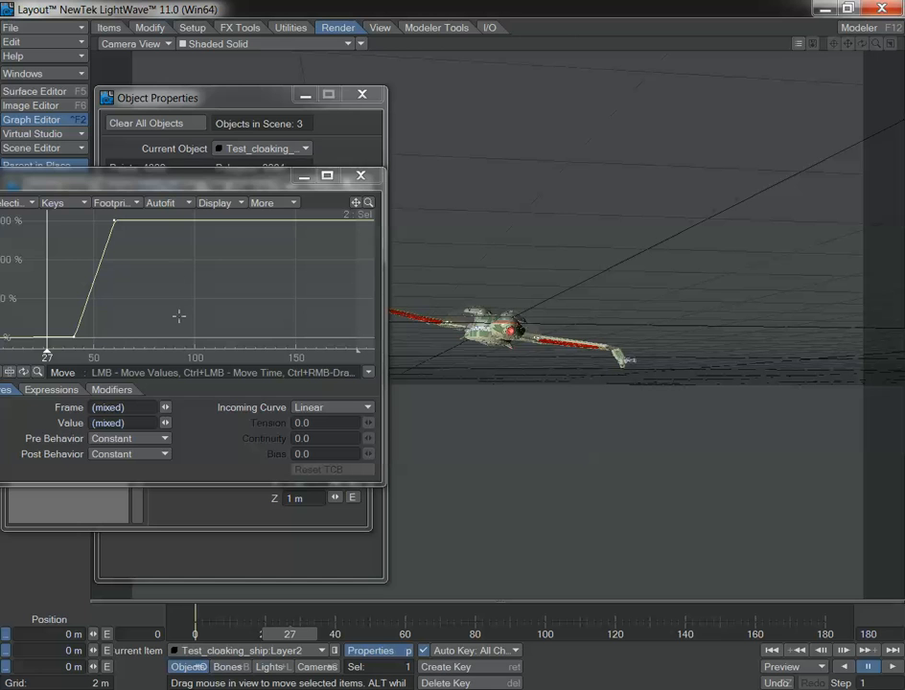
Step: Delay both opacity keys of the ripple by 20 frames, to frames 60 and 80, and close the graph and texture editors
{"action": "right_click_drag", "start_coordinate": [175, 215], "coordinate": [55, 348]}
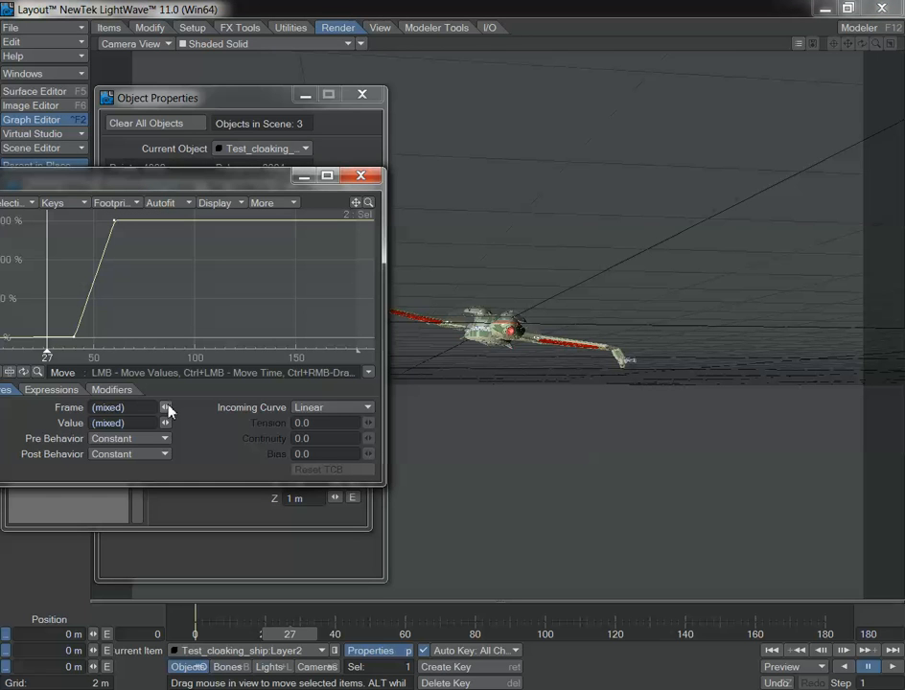
{"action": "left_click_drag", "start_coordinate": [165, 408], "coordinate": [206, 408]}
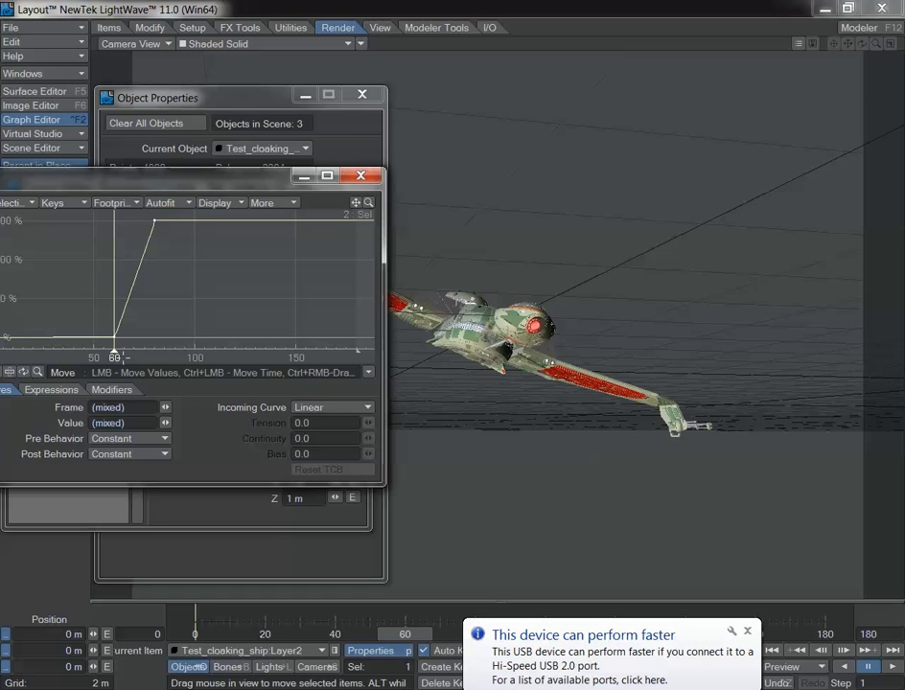
{"action": "left_click", "coordinate": [361, 176]}
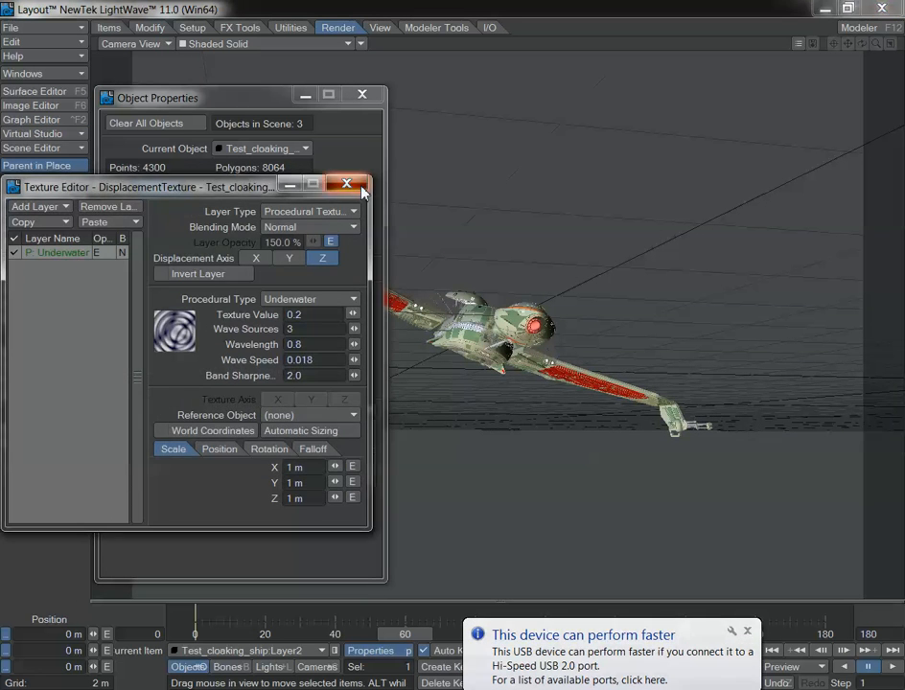
{"action": "left_click", "coordinate": [361, 189]}
Step: Open the Object Dissolve envelope of Test_cloaking_ship:Layer1
{"action": "left_click", "coordinate": [214, 650]}
{"action": "left_click", "coordinate": [210, 633]}
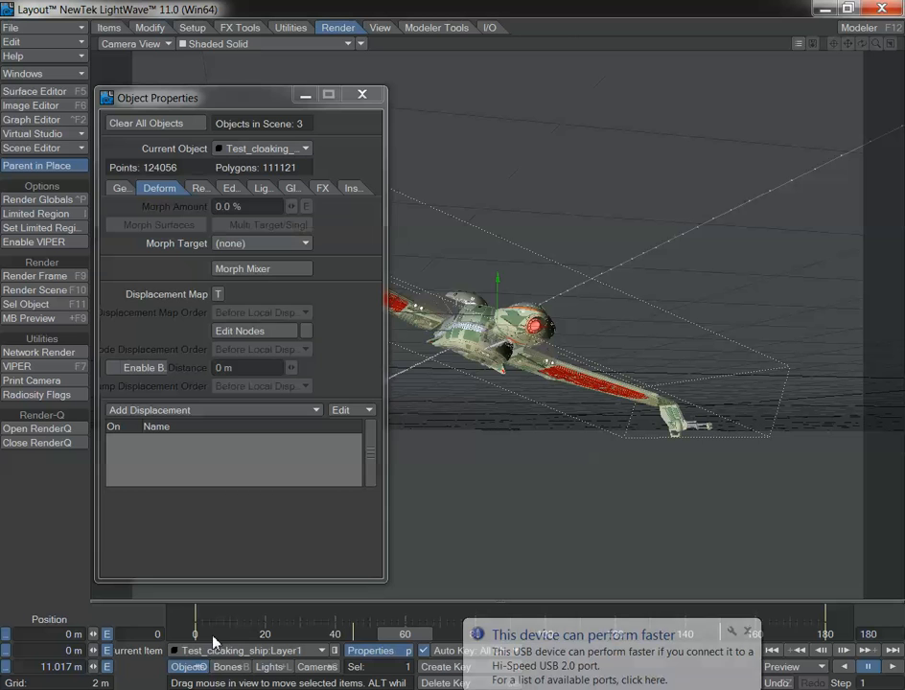
{"action": "left_click", "coordinate": [121, 188]}
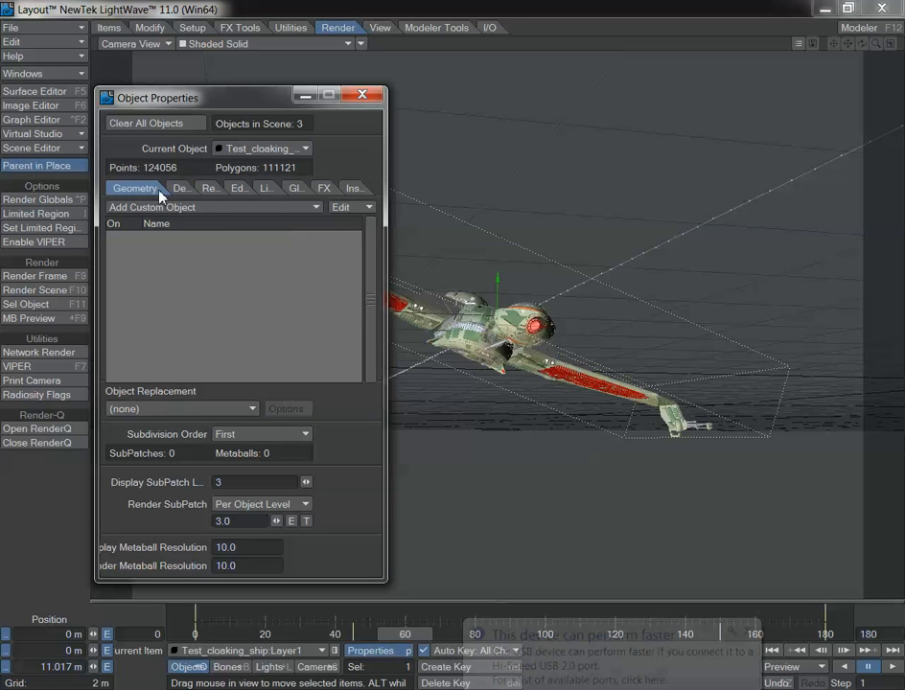
{"action": "left_click", "coordinate": [210, 189]}
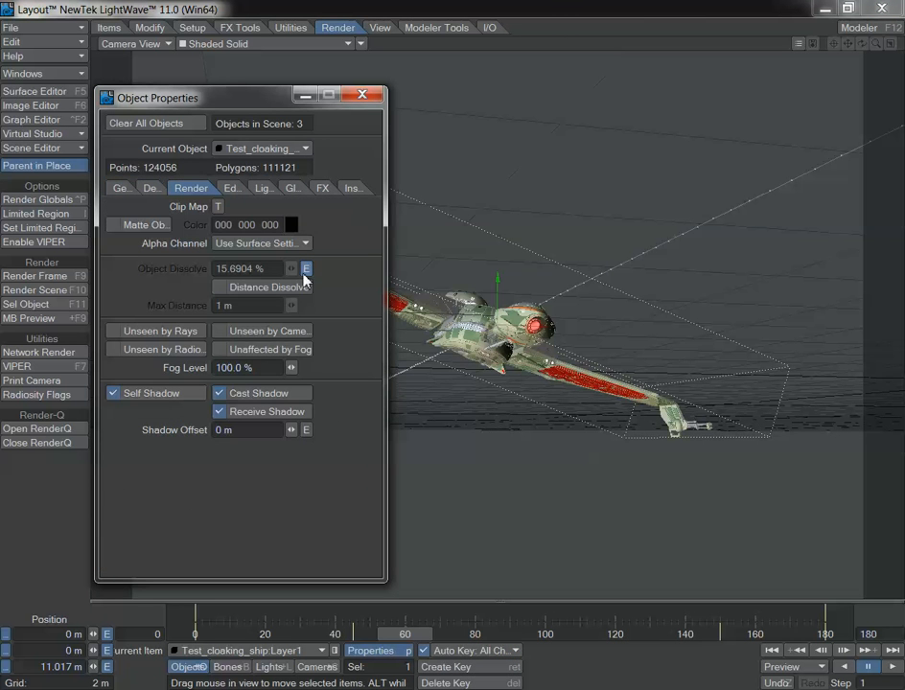
{"action": "left_click", "coordinate": [305, 271]}
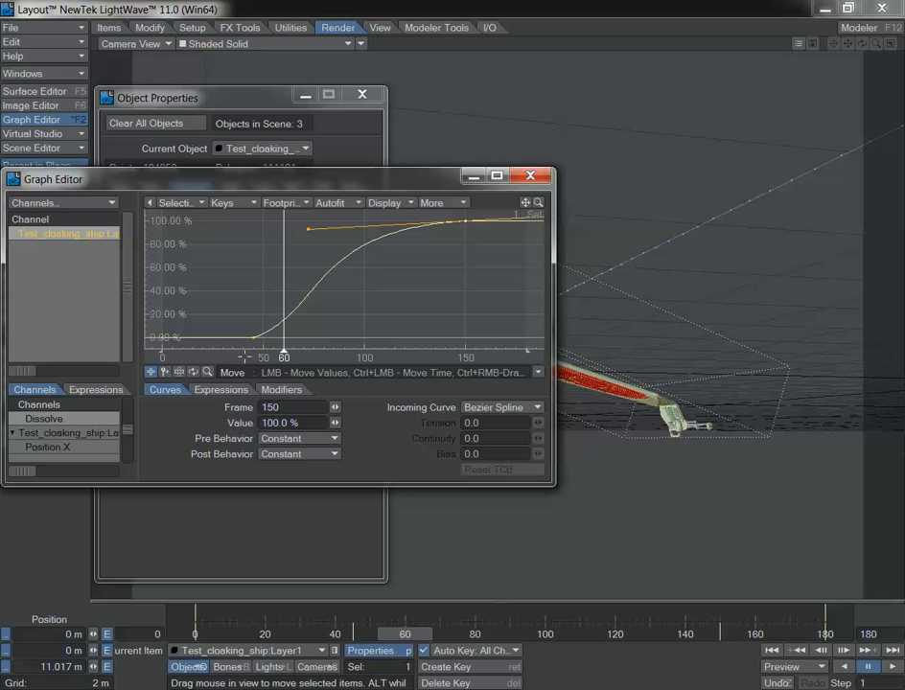
Step: Delay both Object Dissolve keys of the ship by about 20 frames, to about frames 65 and 170, and close the editor and Object Properties
{"action": "left_click_drag", "start_coordinate": [284, 353], "coordinate": [237, 355]}
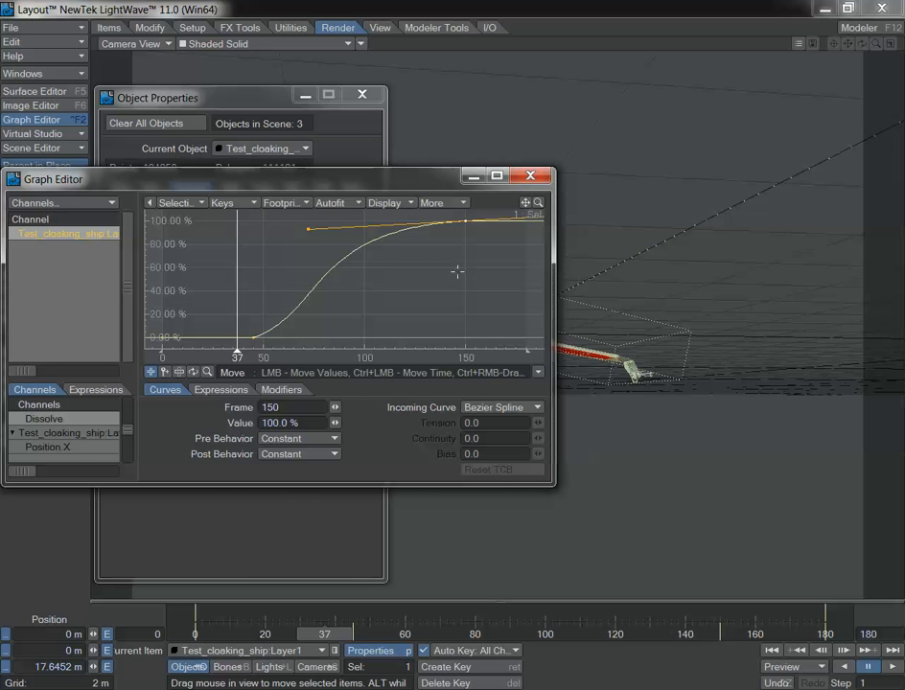
{"action": "right_click_drag", "start_coordinate": [485, 338], "coordinate": [229, 201]}
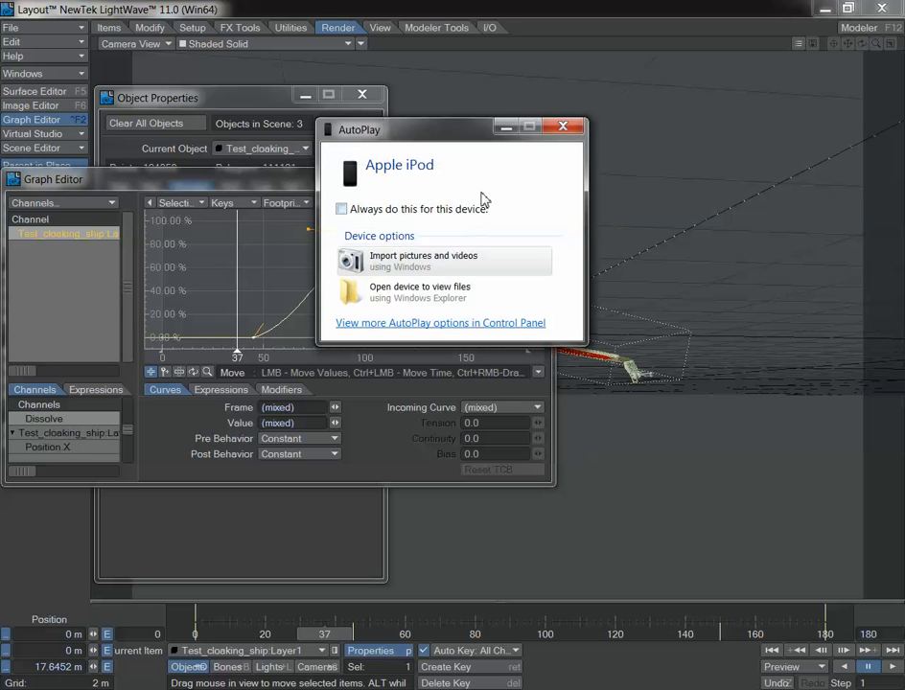
{"action": "left_click", "coordinate": [563, 126]}
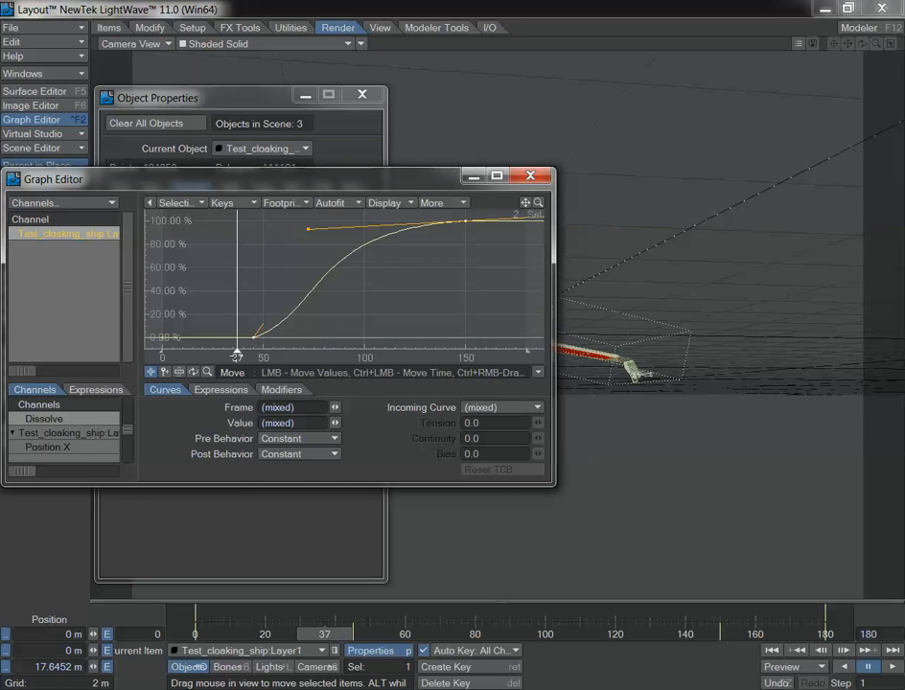
{"action": "left_click_drag", "start_coordinate": [236, 356], "coordinate": [291, 356]}
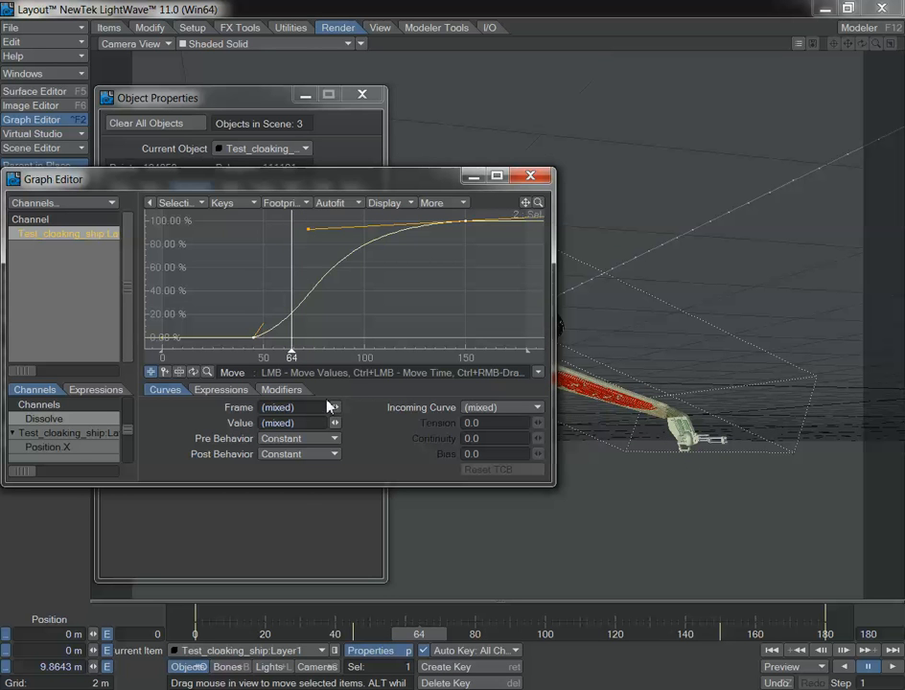
{"action": "mouse_move", "coordinate": [335, 408]}
{"action": "left_mouse_down"}
{"action": "mouse_move", "coordinate": [356, 408]}
{"action": "mouse_move", "coordinate": [337, 409]}
{"action": "left_mouse_up"}
{"action": "left_click", "coordinate": [530, 176]}
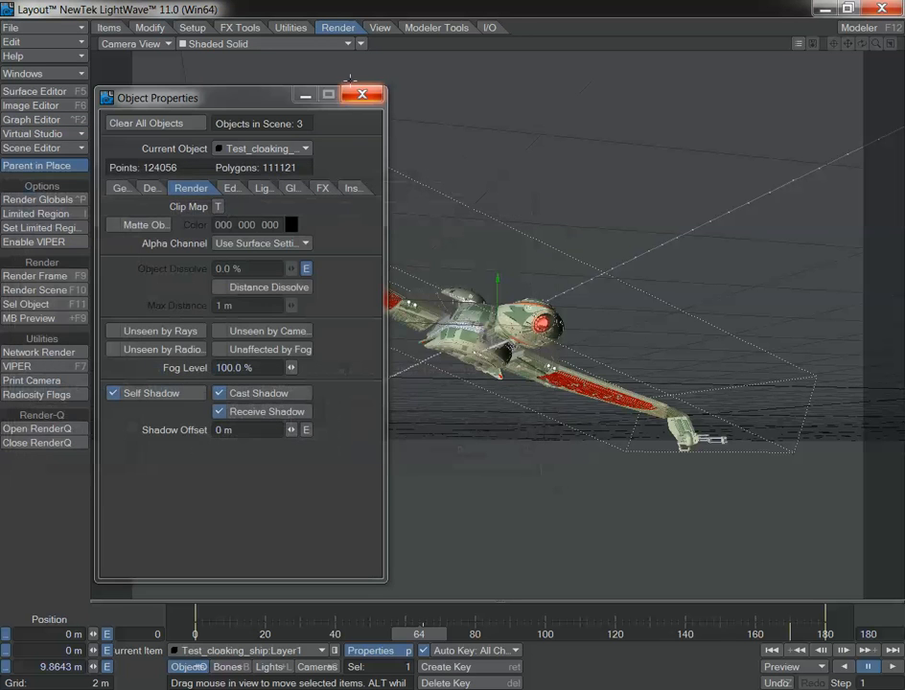
{"action": "left_click", "coordinate": [361, 95]}
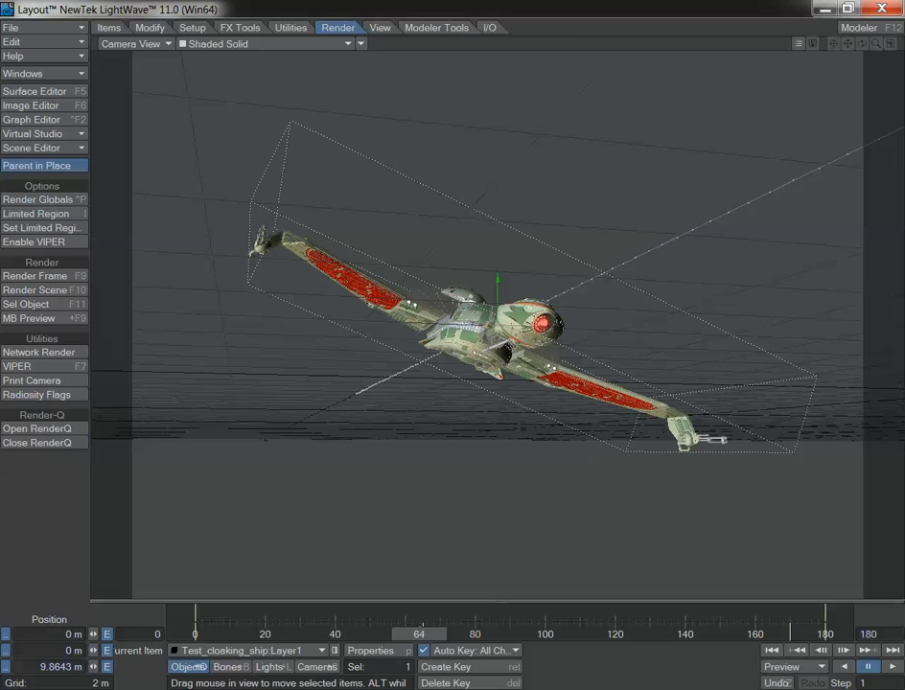
Step: Set the camera's resolution multiplier to 50 % and its minimum samples to 1 for a quick test render
{"action": "left_click", "coordinate": [317, 667]}
{"action": "left_click", "coordinate": [366, 651]}
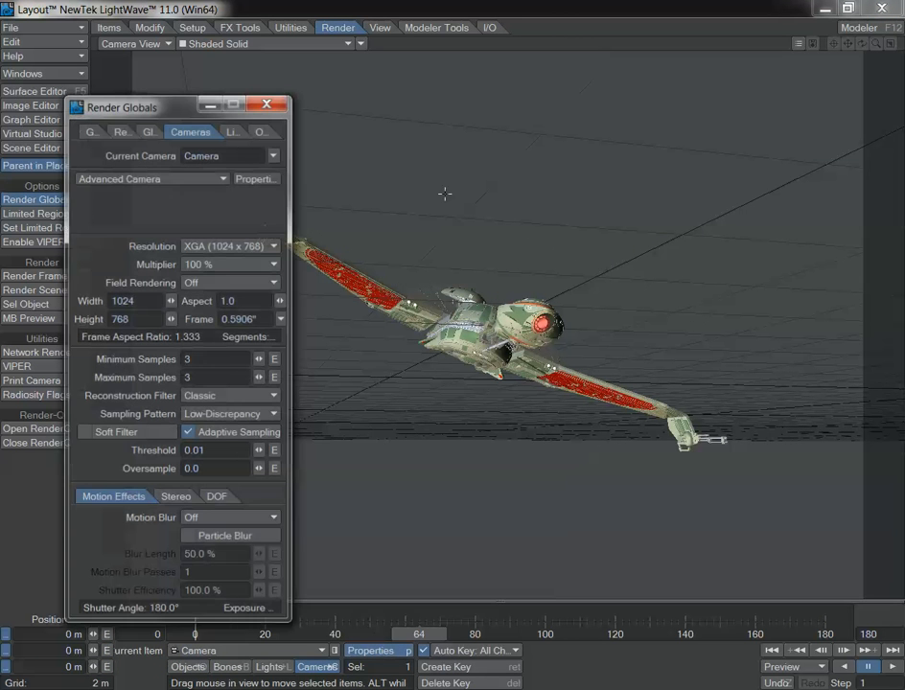
{"action": "left_click", "coordinate": [195, 266]}
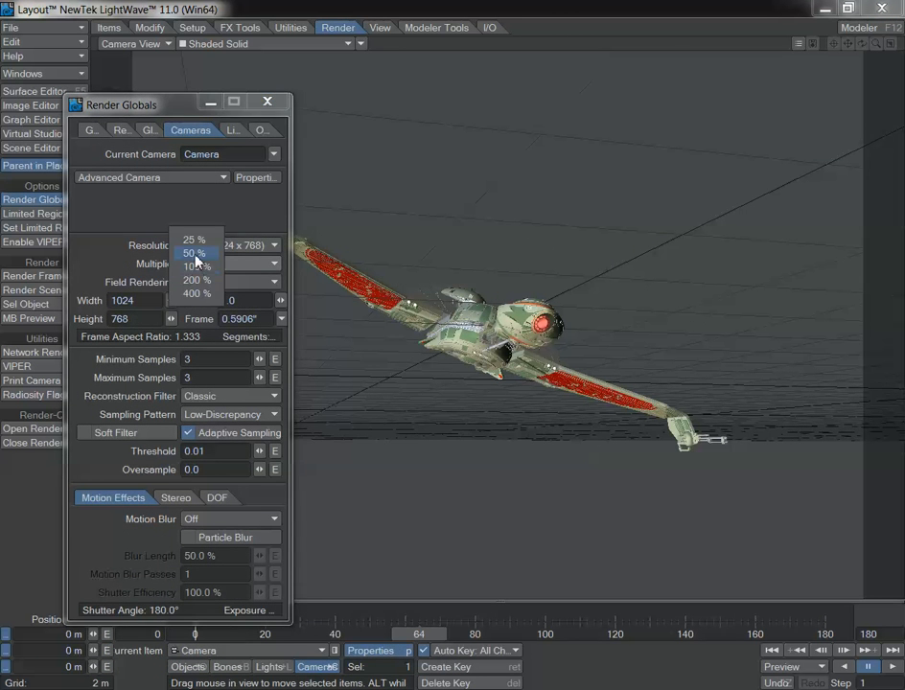
{"action": "left_click", "coordinate": [195, 255]}
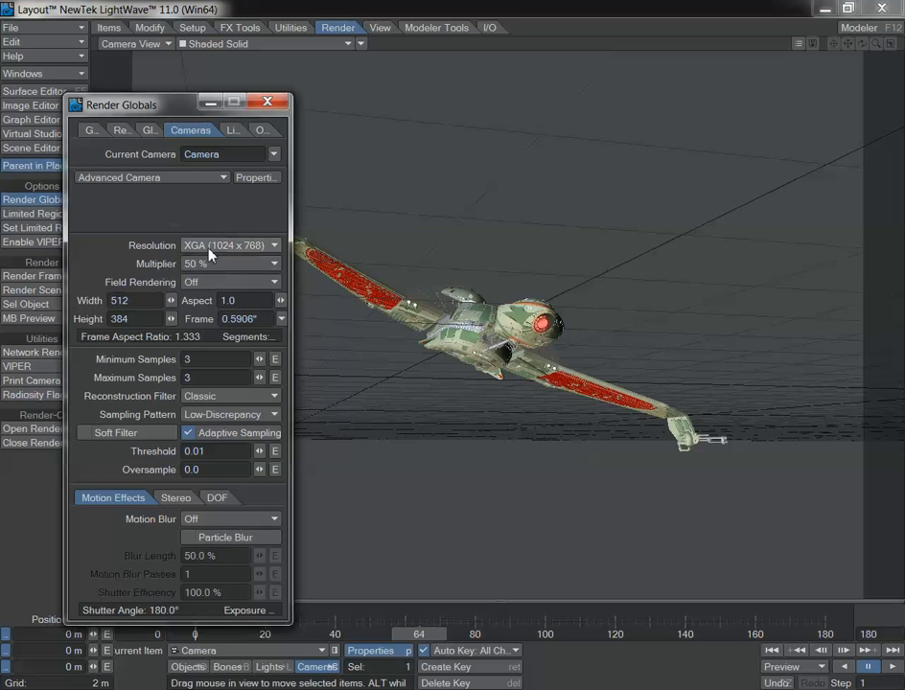
{"action": "left_click", "coordinate": [228, 359]}
{"action": "type", "text": "1"}
{"action": "key", "text": "Tab"}
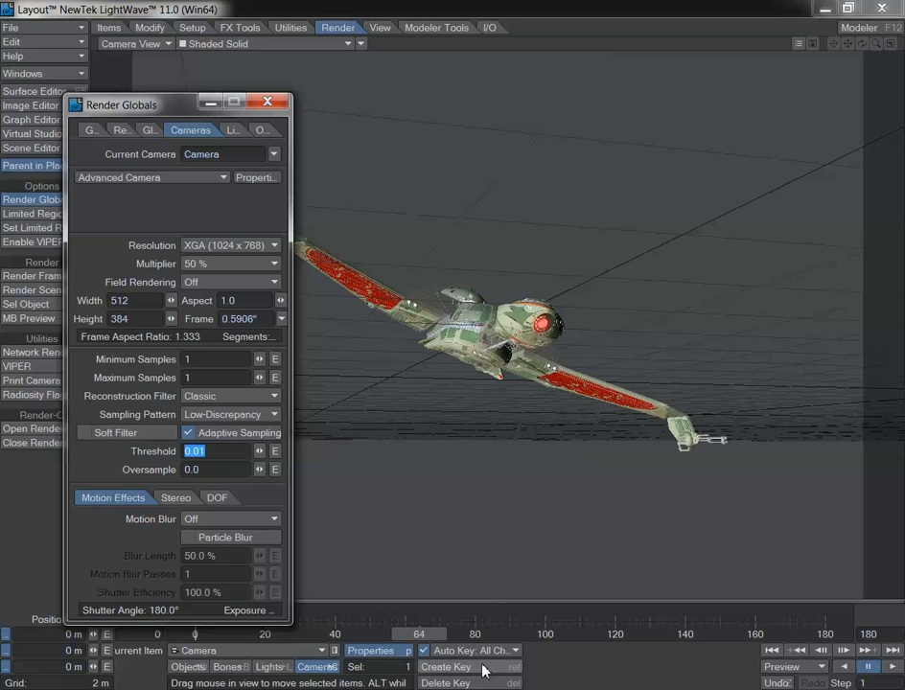
Step: Render the shot with the reduced settings, play back the cloak_test clip to review the cloaking, and minimize the player
{"action": "key", "text": "F9"}
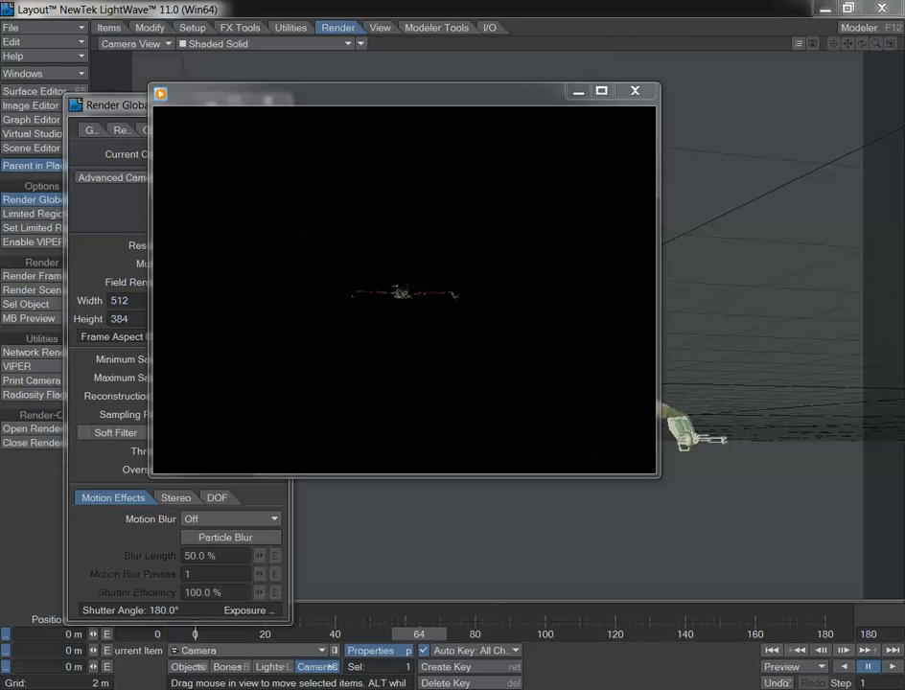
{"action": "mouse_move", "coordinate": [404, 457]}
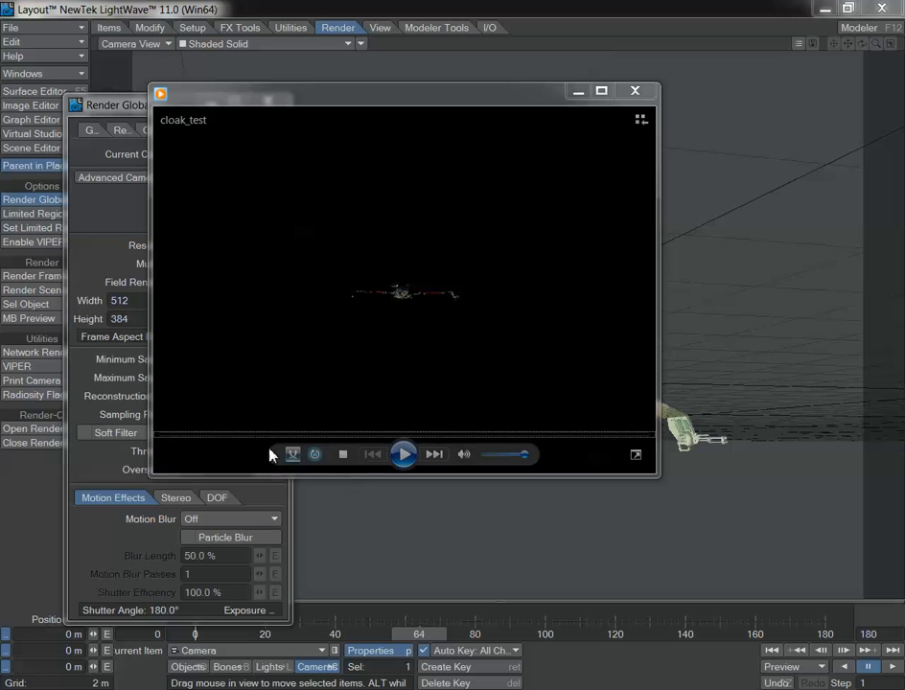
{"action": "left_click", "coordinate": [403, 454]}
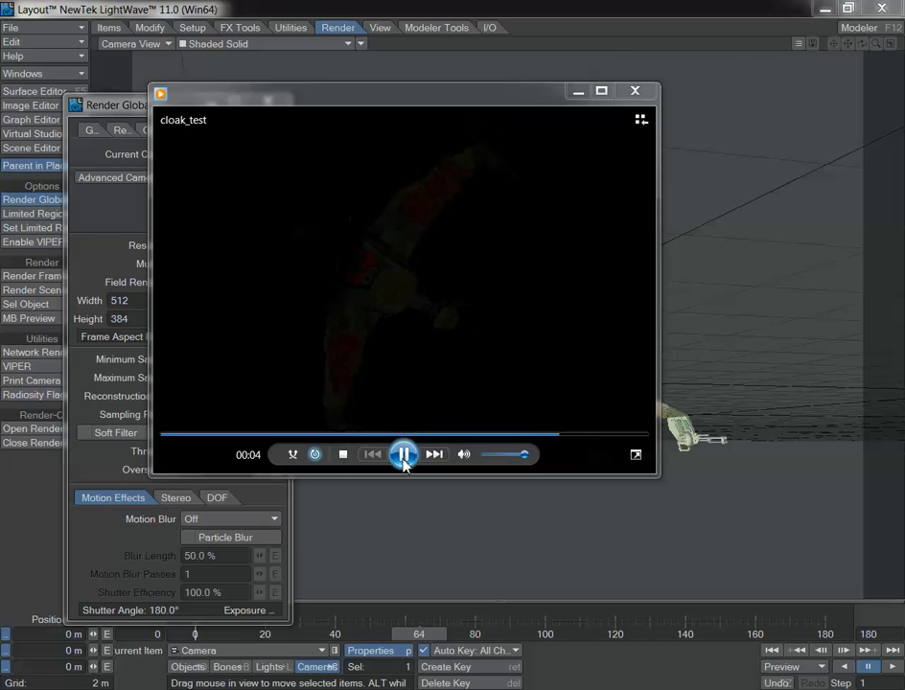
{"action": "left_click", "coordinate": [404, 455]}
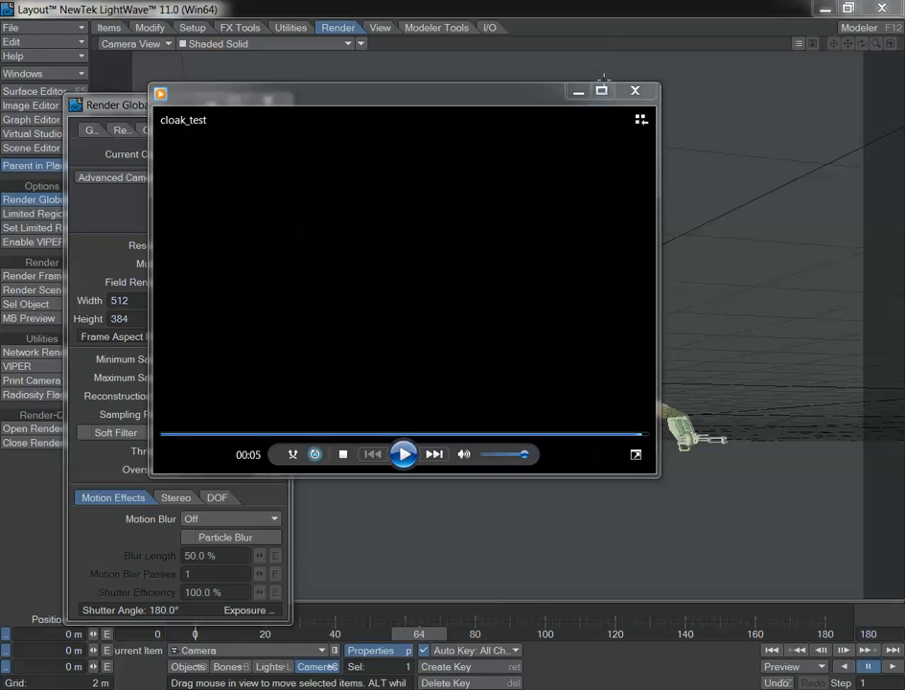
{"action": "left_click", "coordinate": [575, 92]}
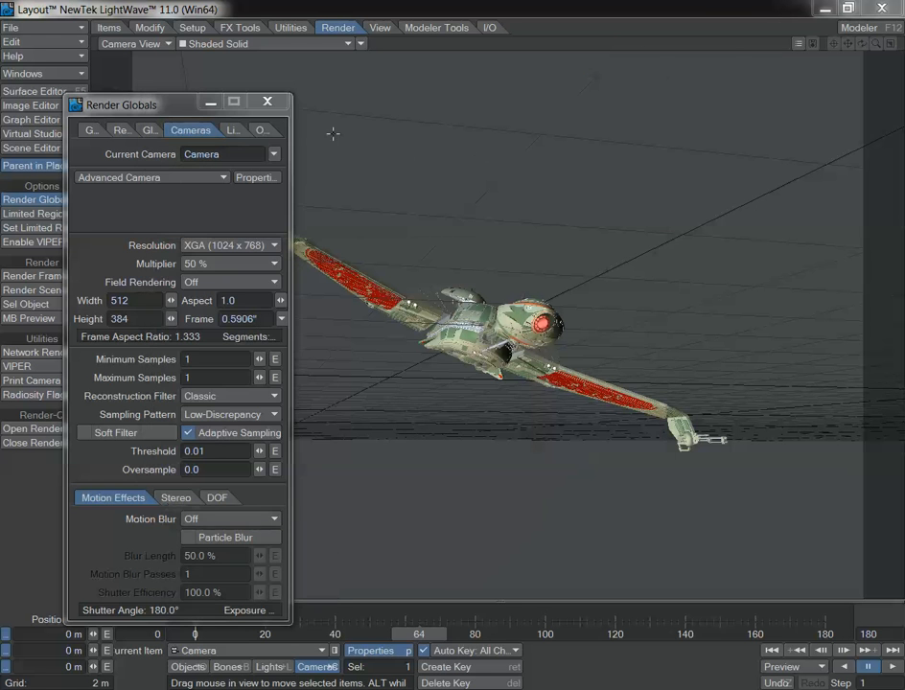
Step: Close Render Globals and, in Perspective view, move the ship's frame 0 position to about 15.86 m on Z
{"action": "left_click", "coordinate": [269, 105]}
{"action": "left_click", "coordinate": [129, 45]}
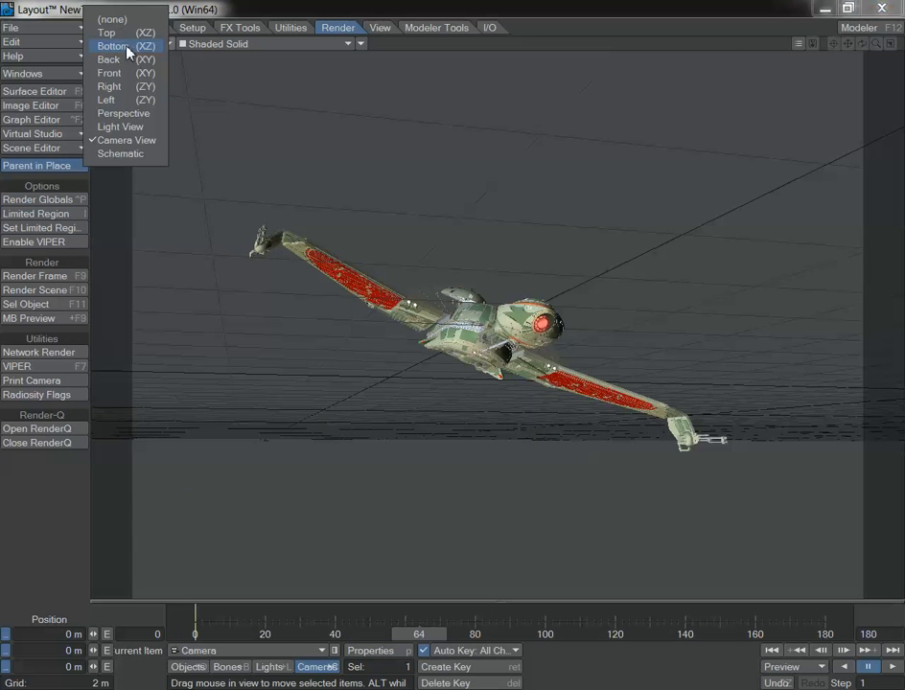
{"action": "left_click", "coordinate": [140, 116]}
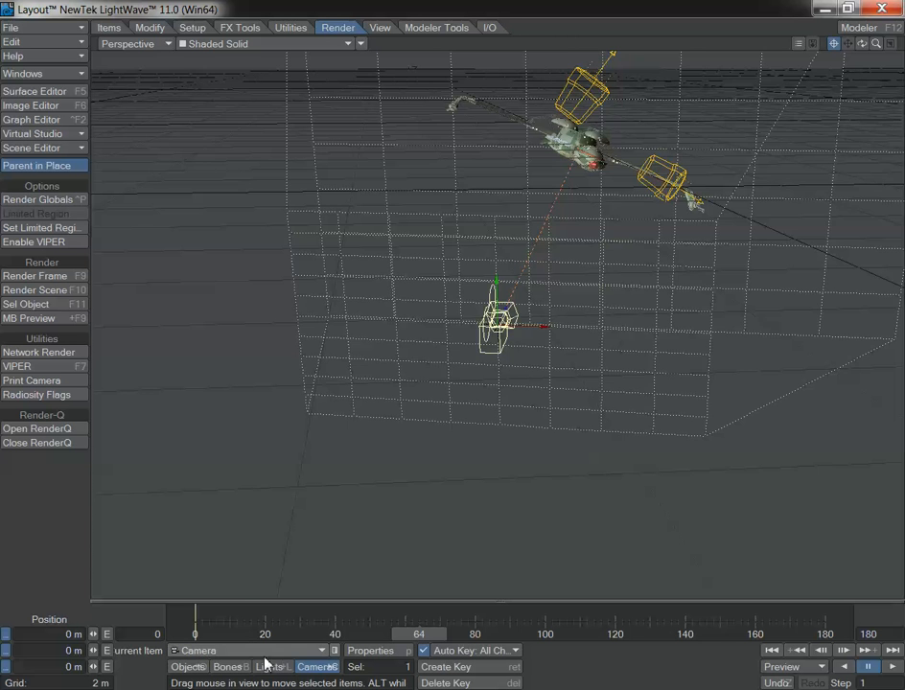
{"action": "left_click", "coordinate": [188, 666]}
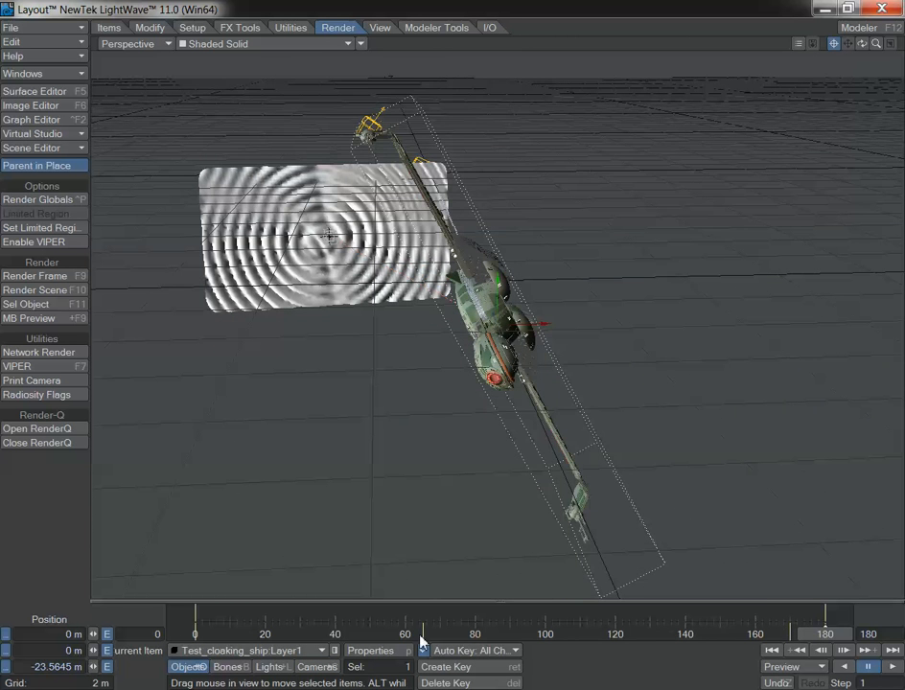
{"action": "left_click", "coordinate": [130, 44]}
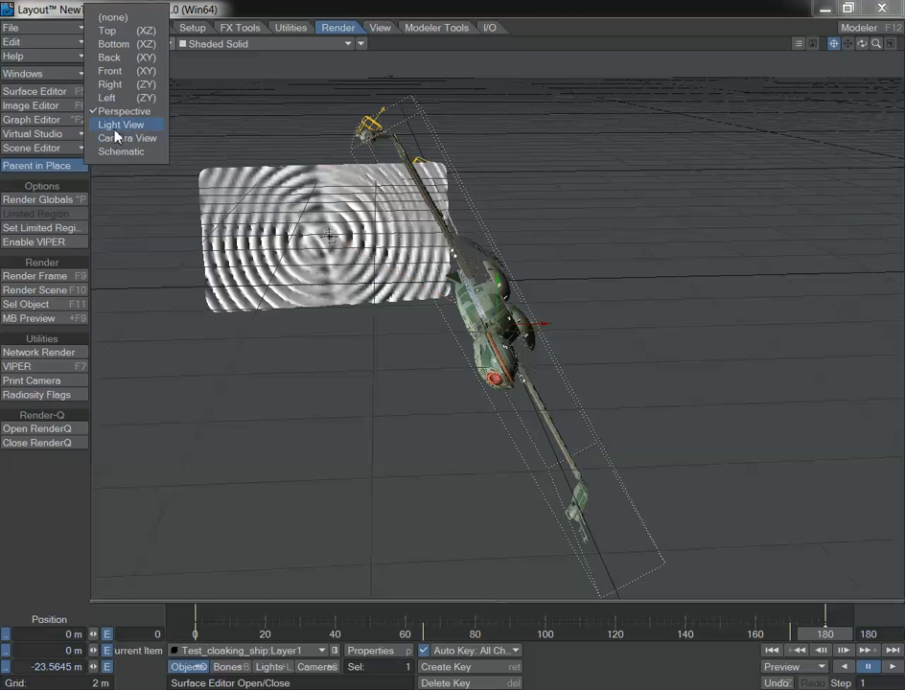
{"action": "left_click", "coordinate": [117, 138]}
{"action": "left_click_drag", "start_coordinate": [876, 46], "coordinate": [254, 147]}
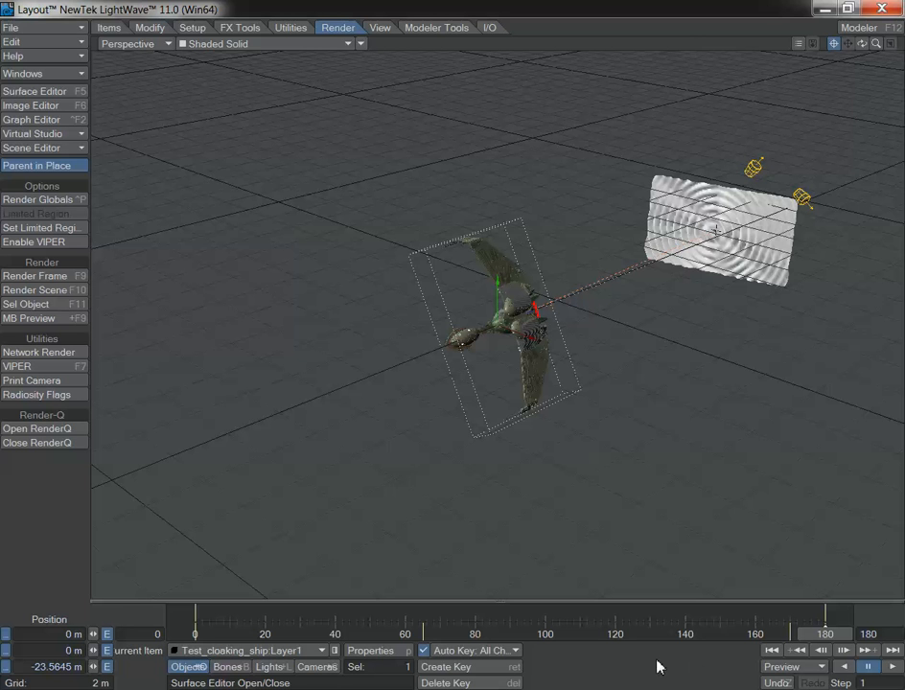
{"action": "left_click_drag", "start_coordinate": [840, 634], "coordinate": [264, 635]}
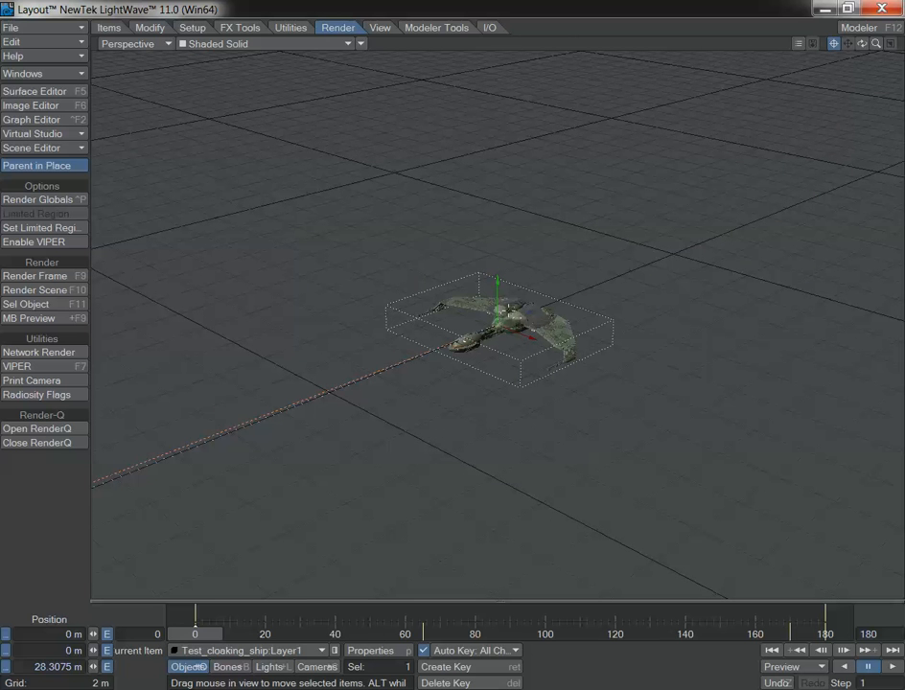
{"action": "left_click_drag", "start_coordinate": [528, 312], "coordinate": [384, 369]}
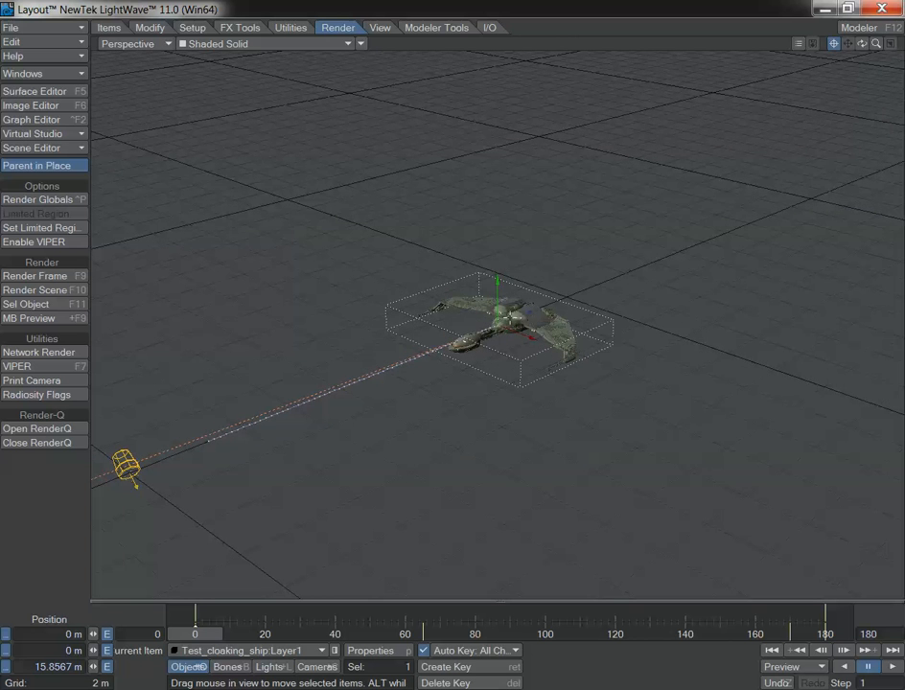
Step: Play the ship's approach through the camera, scrub to frame 94 and test render that frame
{"action": "left_click", "coordinate": [114, 45]}
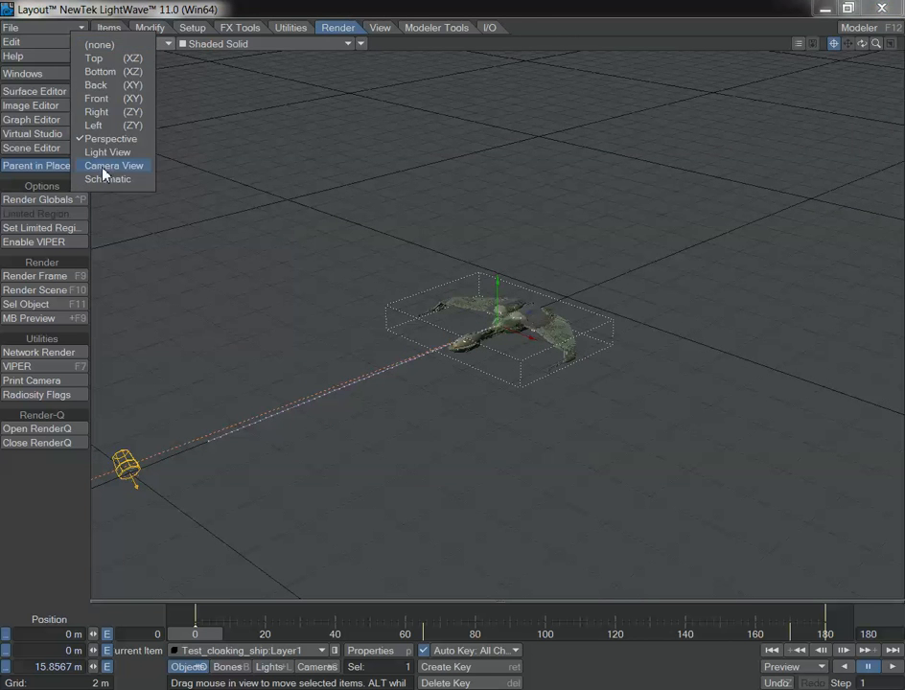
{"action": "left_click", "coordinate": [76, 167]}
{"action": "left_click", "coordinate": [890, 667]}
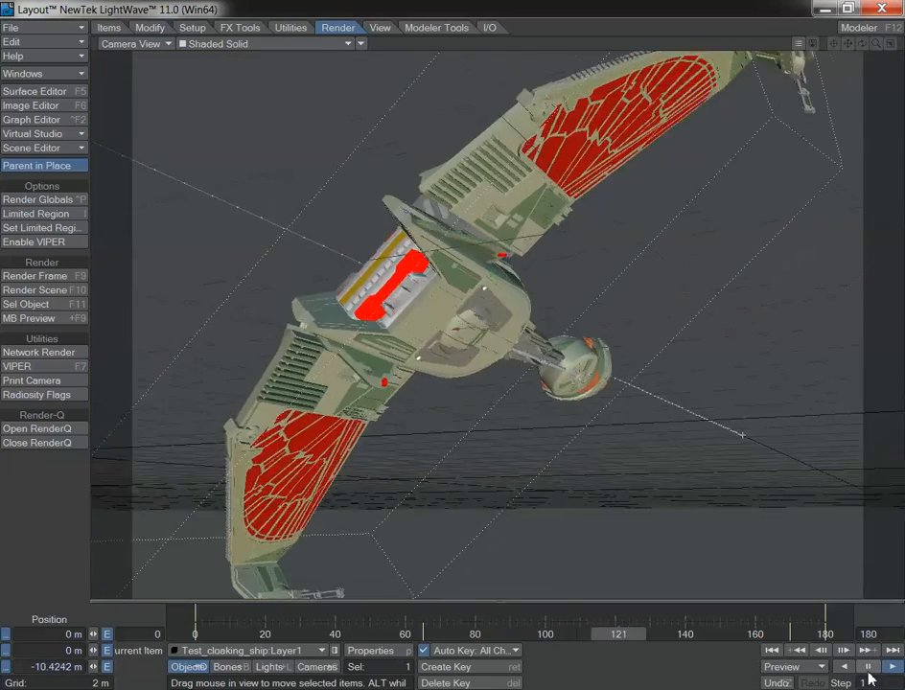
{"action": "left_click", "coordinate": [867, 668]}
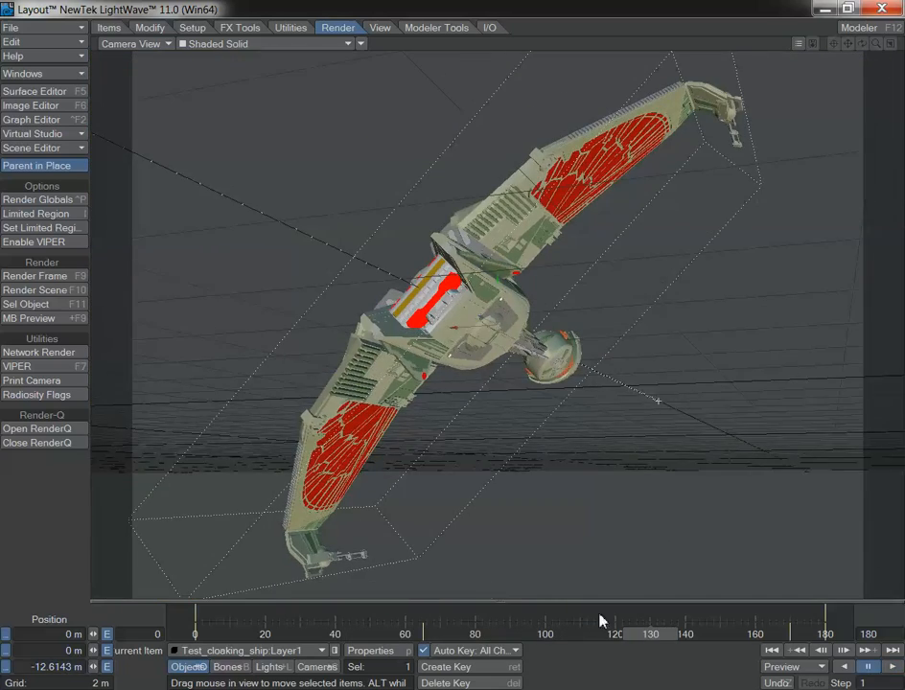
{"action": "left_click_drag", "start_coordinate": [650, 634], "coordinate": [523, 634]}
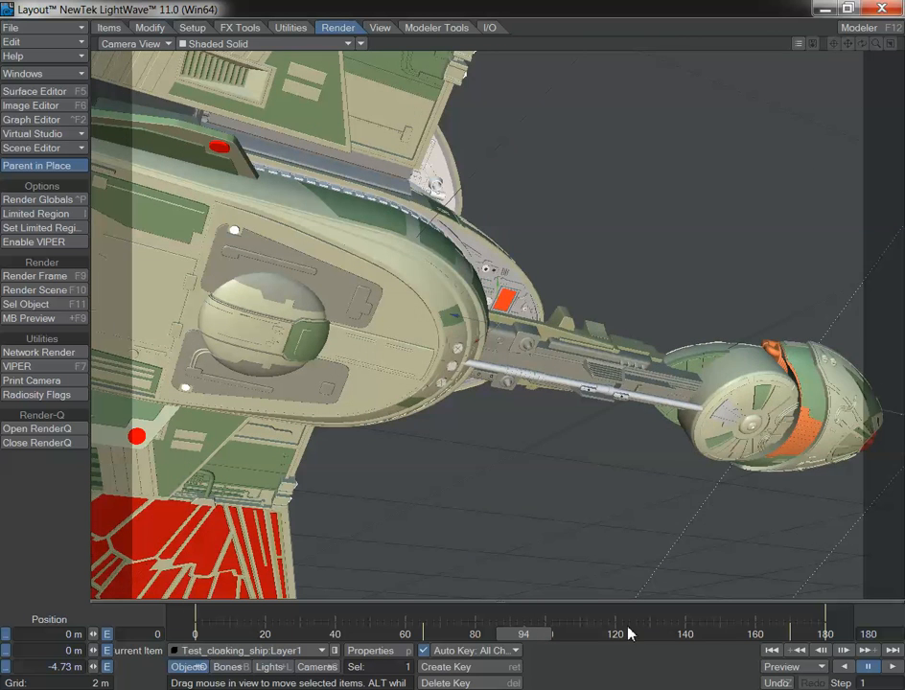
{"action": "key", "text": "F9"}
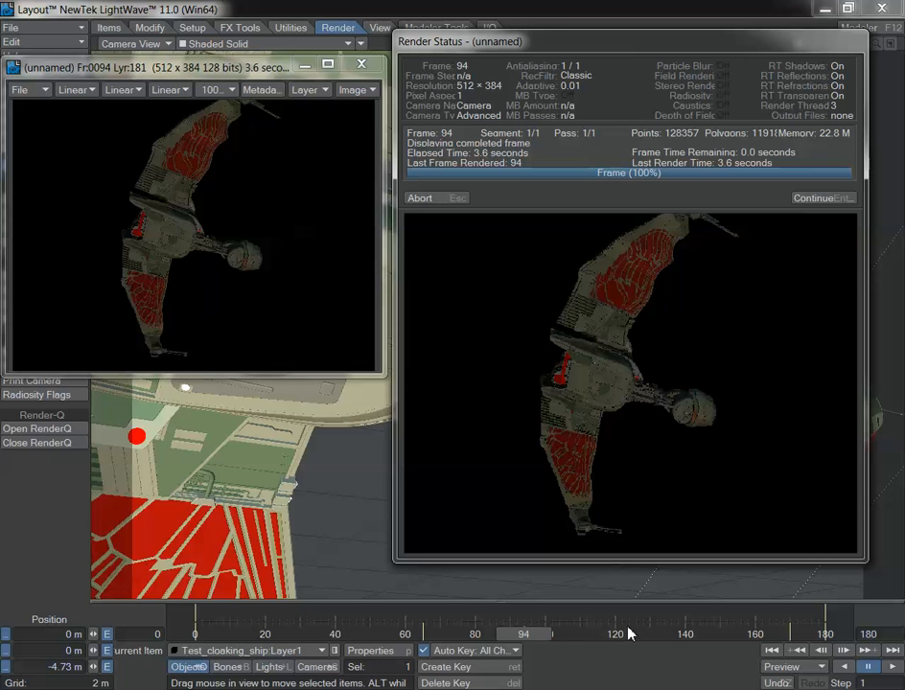
{"action": "left_click", "coordinate": [821, 199]}
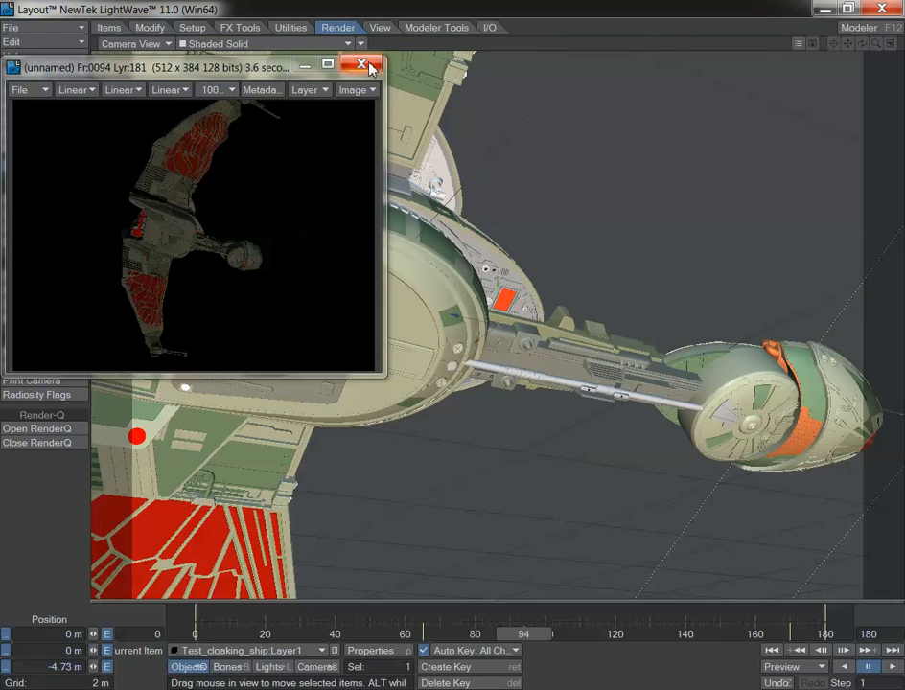
Step: Set the camera's resolution multiplier to 100 % and close Render Globals
{"action": "left_click_drag", "start_coordinate": [526, 633], "coordinate": [427, 640]}
{"action": "left_click", "coordinate": [317, 666]}
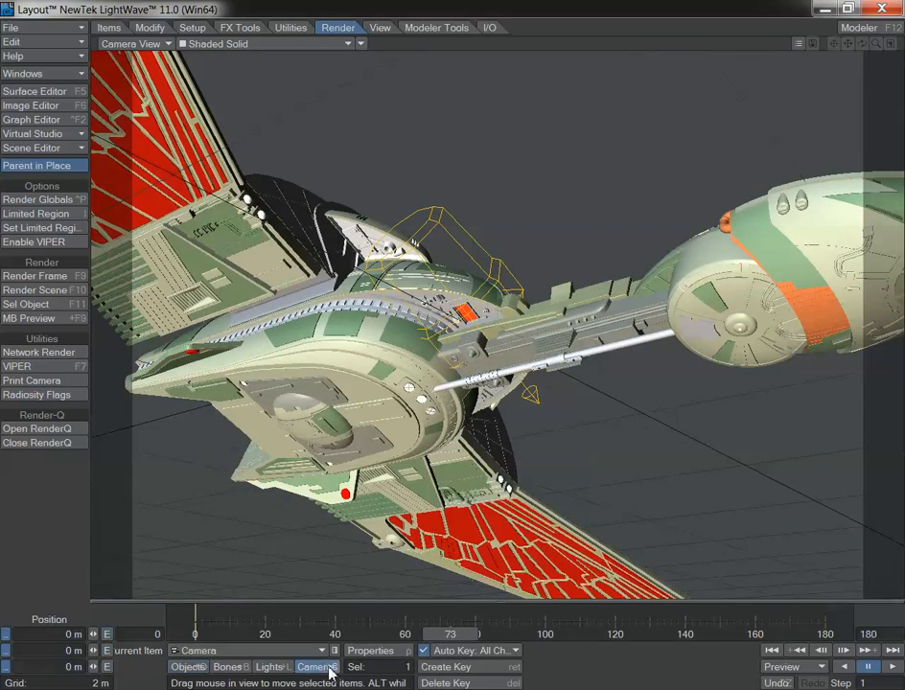
{"action": "left_click", "coordinate": [365, 652]}
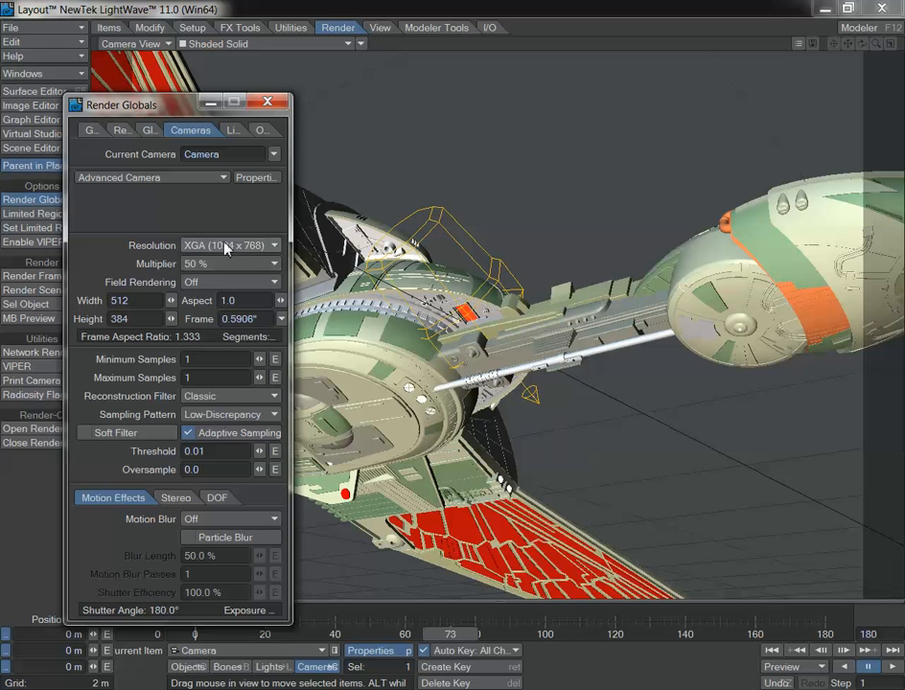
{"action": "left_click", "coordinate": [219, 268]}
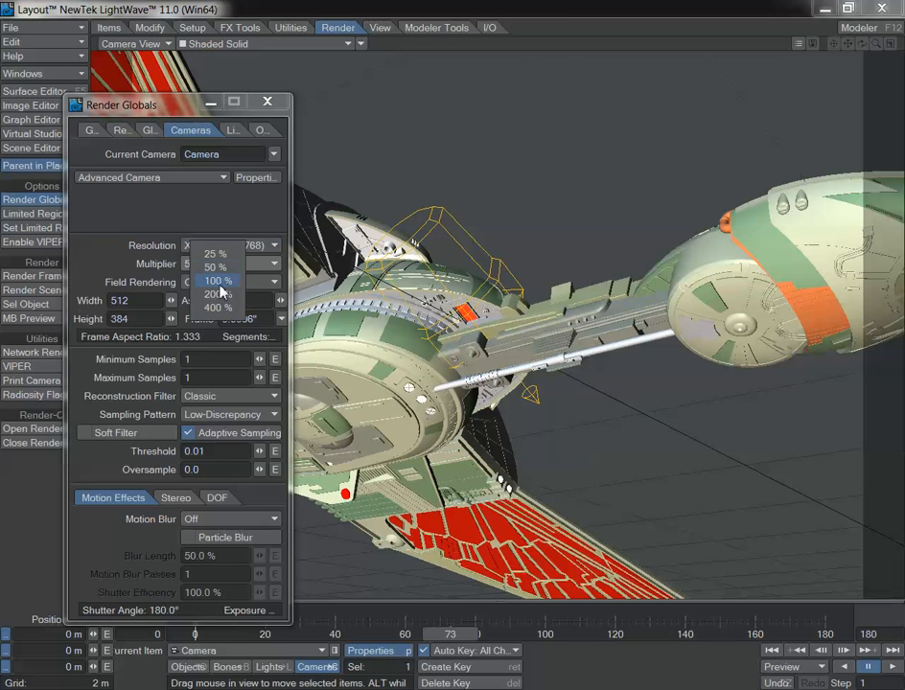
{"action": "left_click", "coordinate": [219, 280]}
{"action": "left_click", "coordinate": [268, 102]}
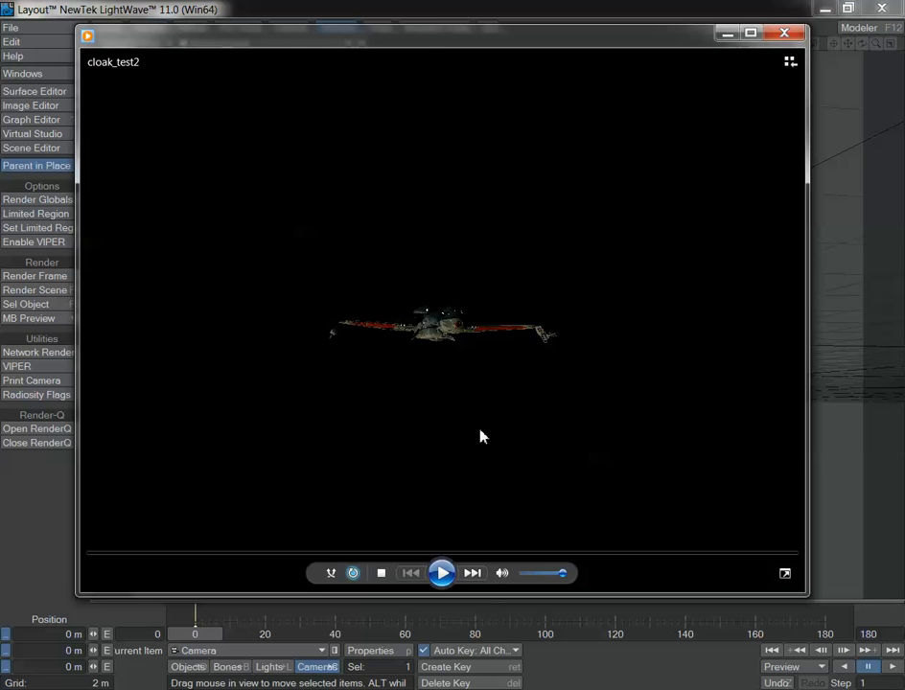
Step: Play back the rendered cloak_test2 clip to review the cloaking effect and close the player
{"action": "left_click", "coordinate": [442, 575]}
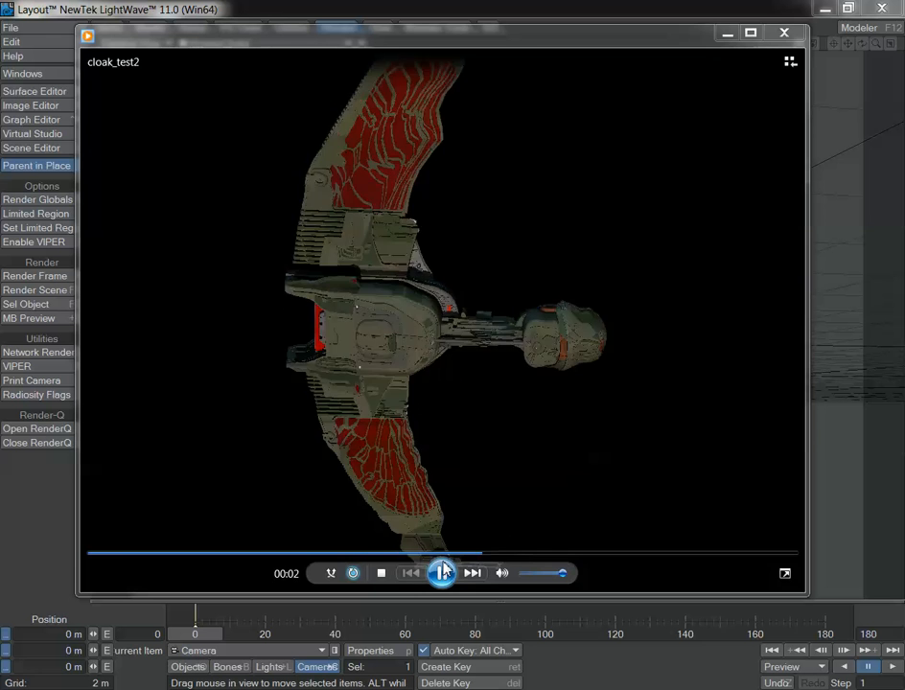
{"action": "left_click", "coordinate": [442, 572]}
{"action": "left_click", "coordinate": [786, 33]}
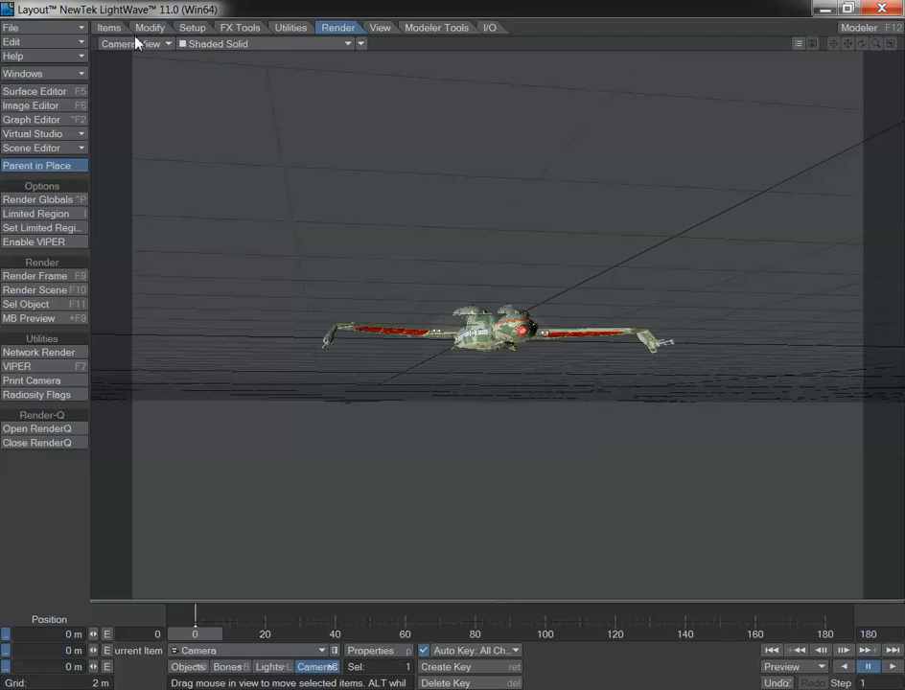
Step: Orbit around the camera in Perspective view to examine how the ship, lens and lights are arranged
{"action": "left_click", "coordinate": [135, 43]}
{"action": "left_click", "coordinate": [135, 119]}
{"action": "mouse_move", "coordinate": [871, 45]}
{"action": "left_mouse_down"}
{"action": "mouse_move", "coordinate": [859, 50]}
{"action": "mouse_move", "coordinate": [904, 46]}
{"action": "mouse_move", "coordinate": [860, 42]}
{"action": "mouse_move", "coordinate": [836, 25]}
{"action": "mouse_move", "coordinate": [882, 22]}
{"action": "mouse_move", "coordinate": [839, 46]}
{"action": "mouse_move", "coordinate": [846, 54]}
{"action": "mouse_move", "coordinate": [832, 50]}
{"action": "mouse_move", "coordinate": [868, 45]}
{"action": "left_mouse_up"}
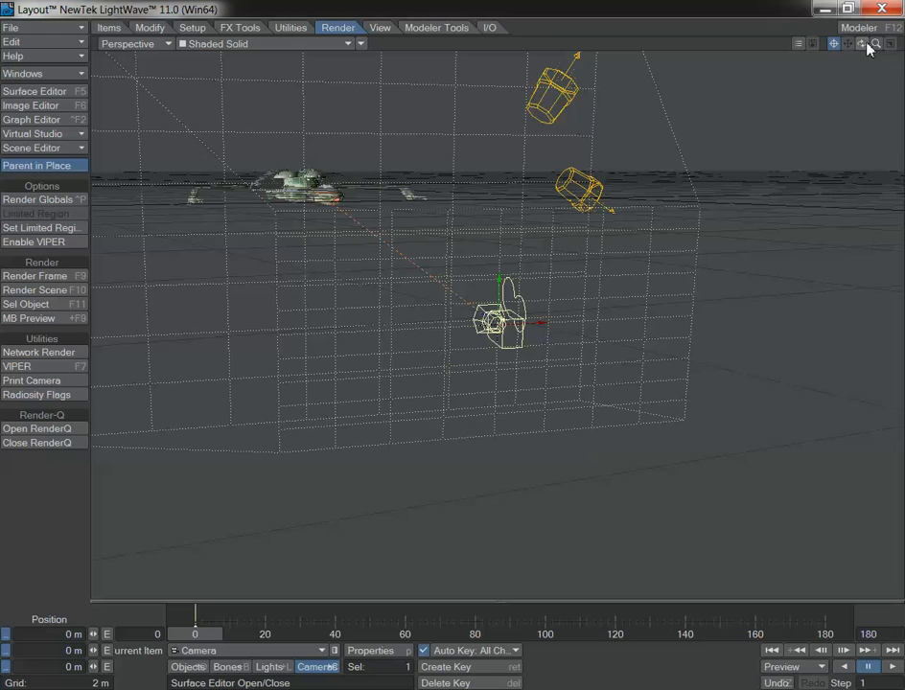
{"action": "mouse_move", "coordinate": [867, 44]}
{"action": "left_mouse_down"}
{"action": "mouse_move", "coordinate": [867, 107]}
{"action": "mouse_move", "coordinate": [868, 49]}
{"action": "left_mouse_up"}
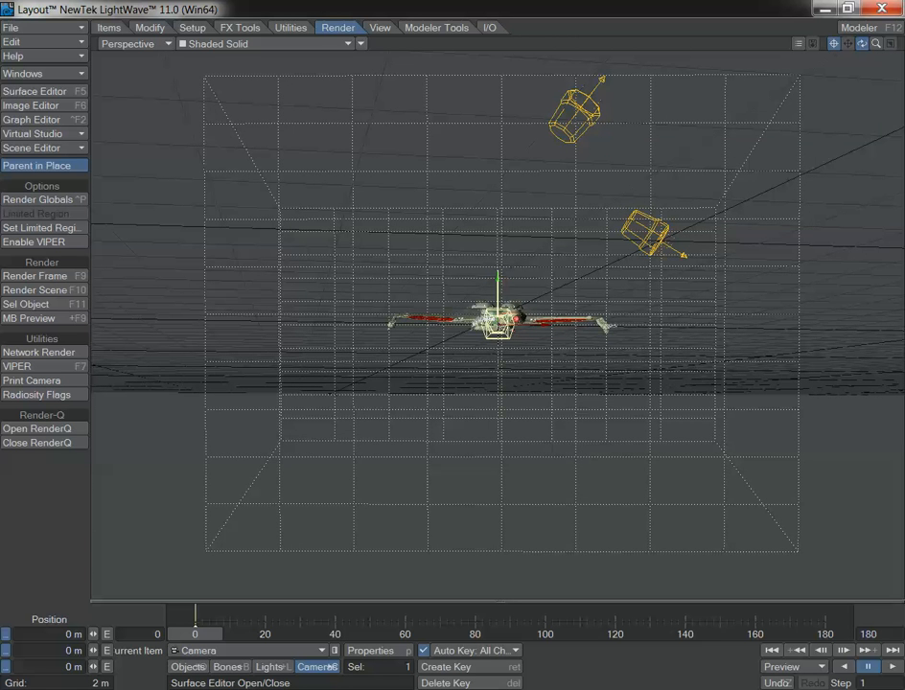
{"action": "left_click_drag", "start_coordinate": [862, 44], "coordinate": [862, 91]}
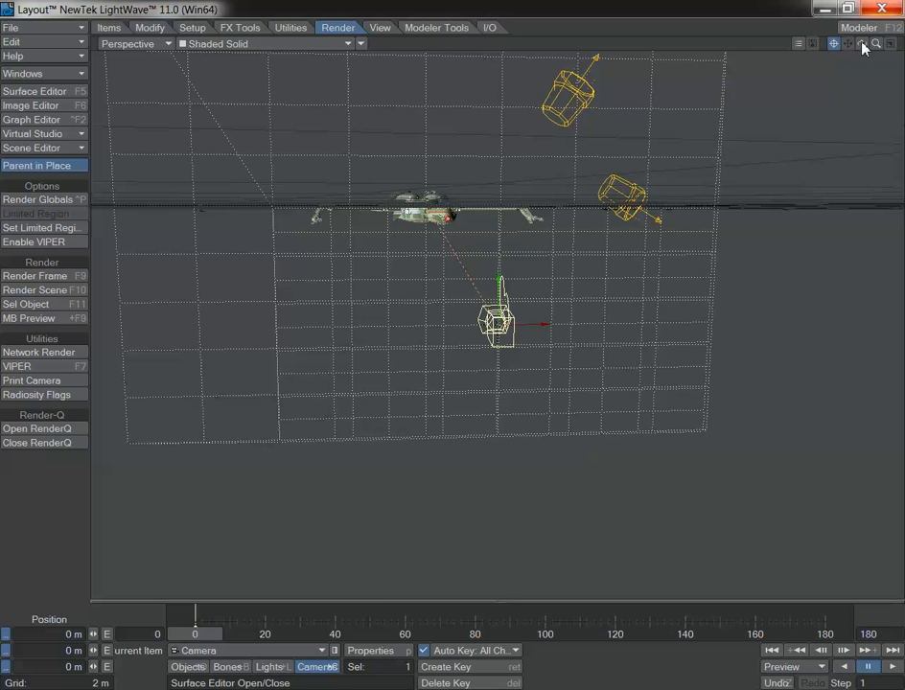
{"action": "mouse_move", "coordinate": [862, 44]}
{"action": "left_mouse_down"}
{"action": "mouse_move", "coordinate": [882, 44]}
{"action": "mouse_move", "coordinate": [900, 18]}
{"action": "mouse_move", "coordinate": [861, 46]}
{"action": "mouse_move", "coordinate": [888, 44]}
{"action": "mouse_move", "coordinate": [860, 43]}
{"action": "left_mouse_up"}
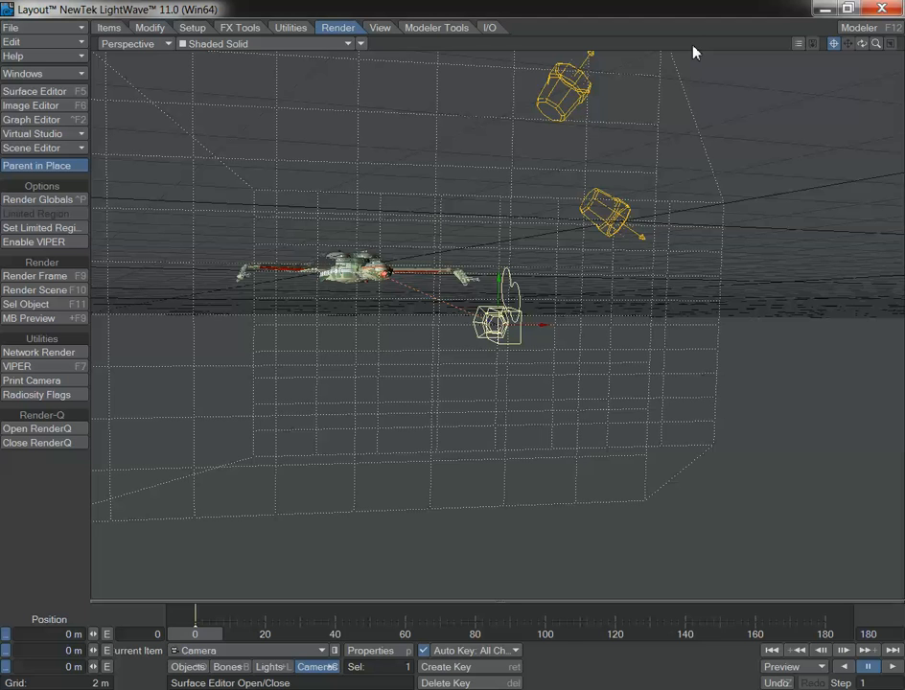